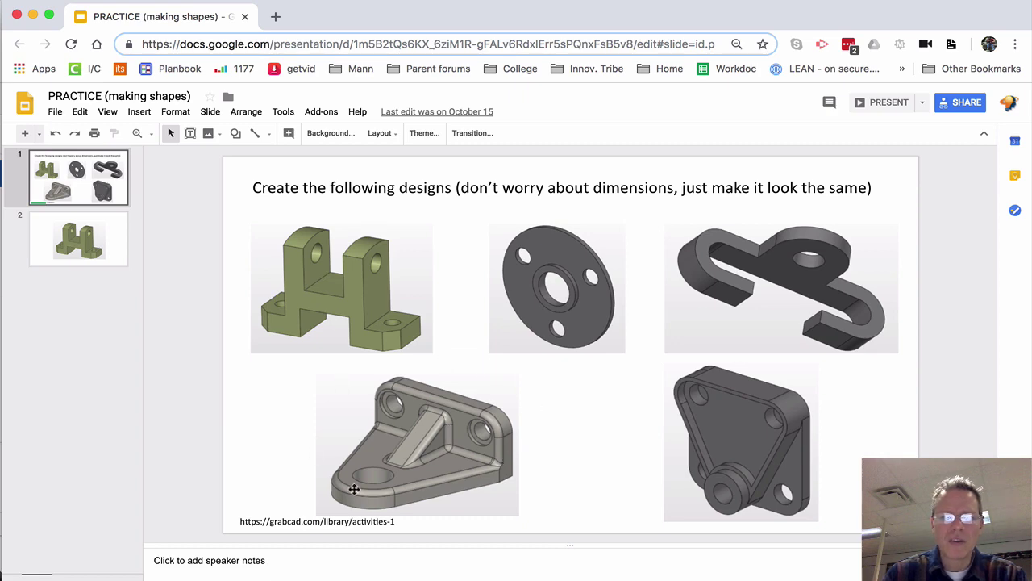
Create a new blank Onshape document named 'Angle'
{"action": "key", "text": "super+grave"}
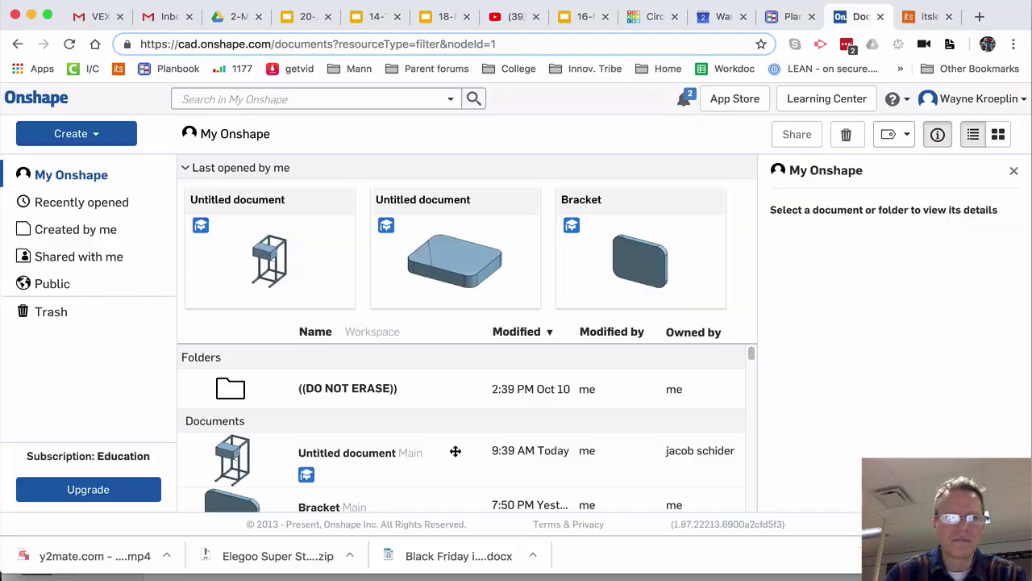
{"action": "left_click", "coordinate": [95, 135]}
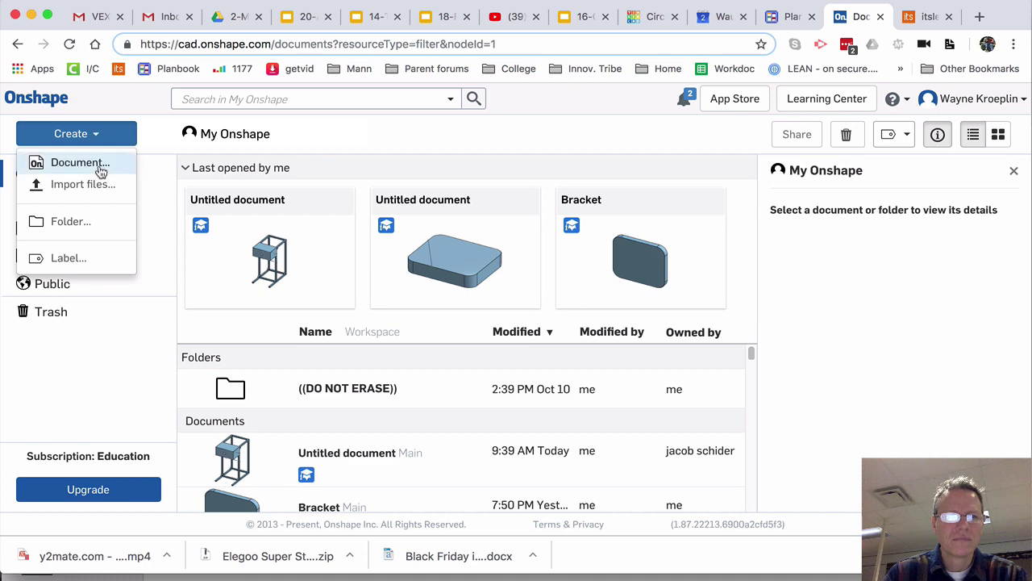
{"action": "left_click", "coordinate": [99, 165]}
{"action": "type", "text": "Angle"}
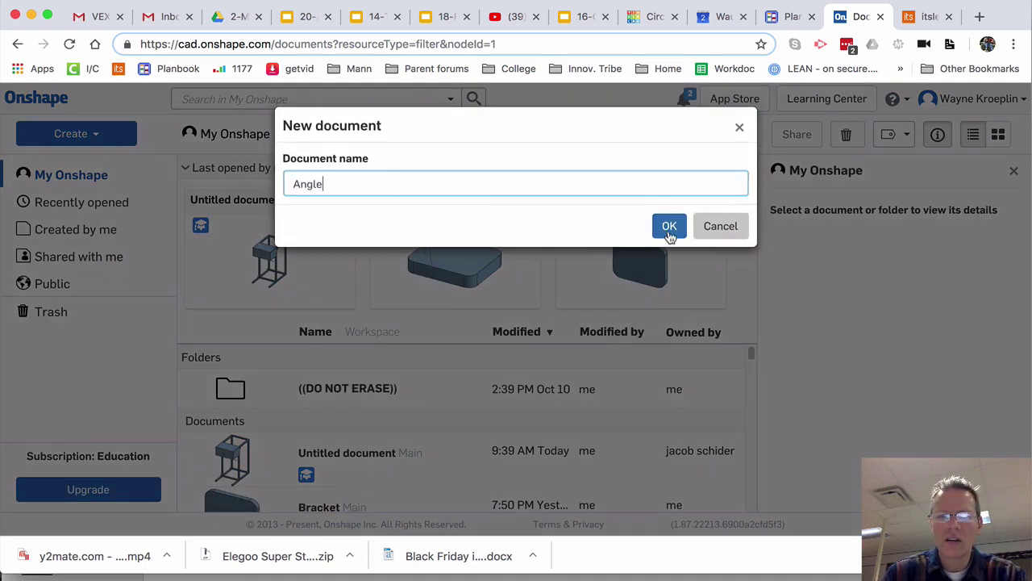
{"action": "left_click", "coordinate": [673, 235]}
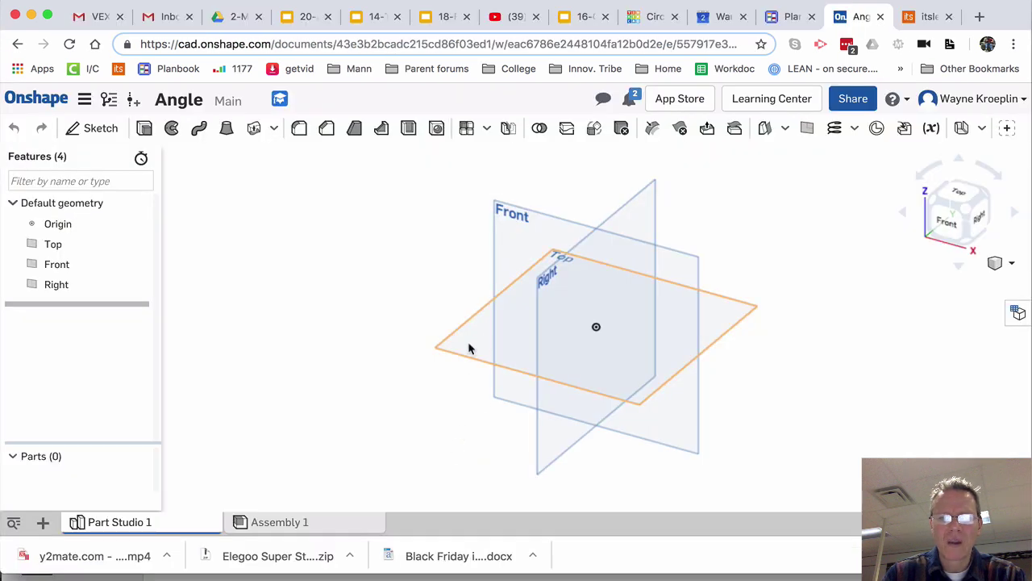
Start a sketch on the Top plane, viewed normal, with the default planes hidden
{"action": "left_click", "coordinate": [469, 349]}
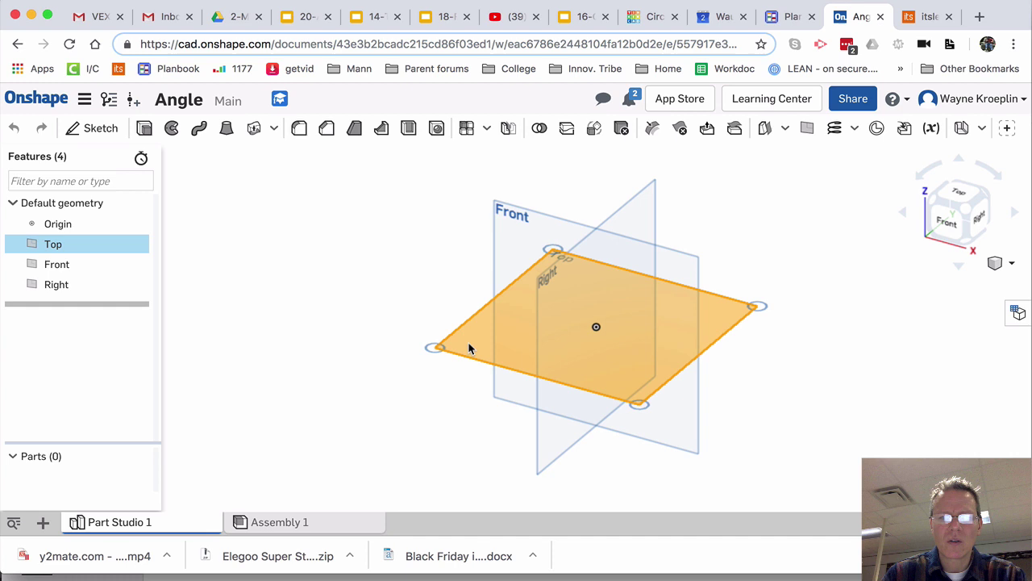
{"action": "left_click", "coordinate": [97, 129]}
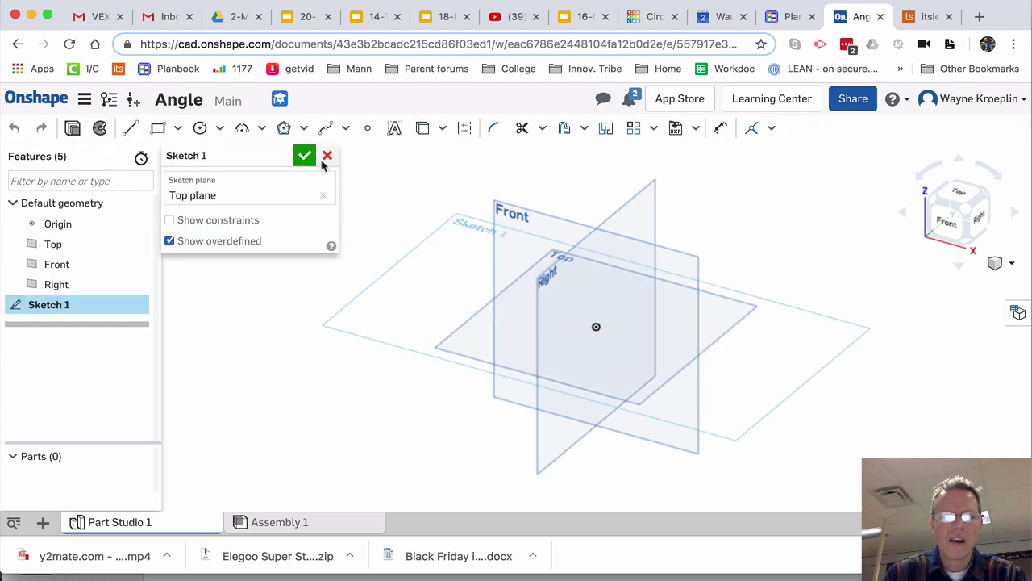
{"action": "key", "text": "n"}
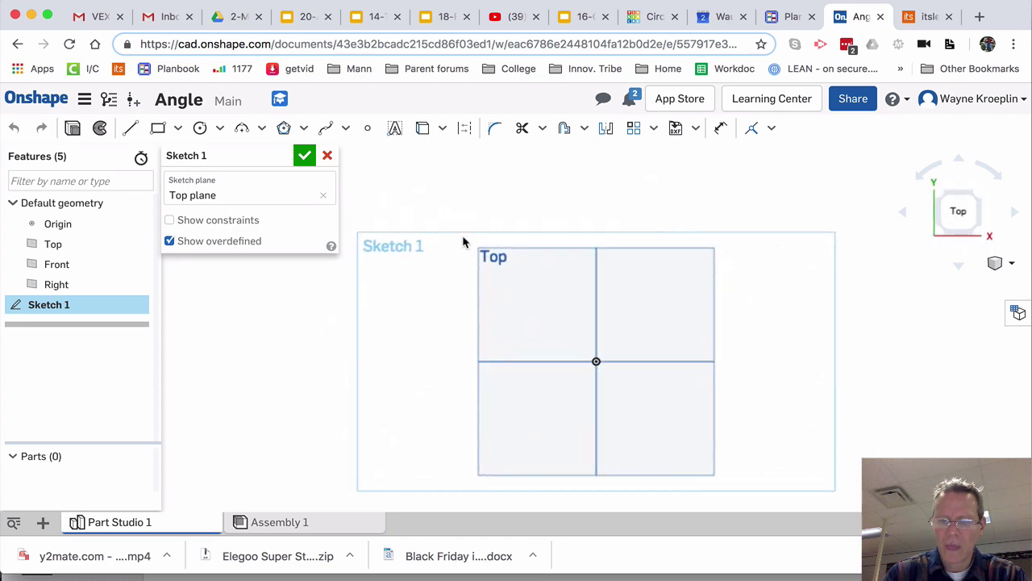
{"action": "key", "text": "p"}
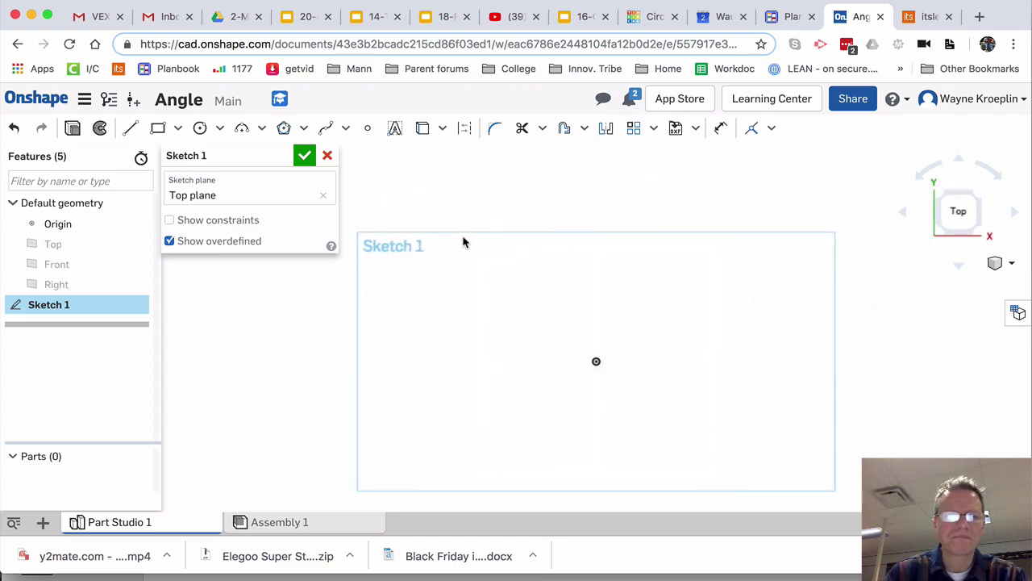
{"action": "key", "text": "super+grave"}
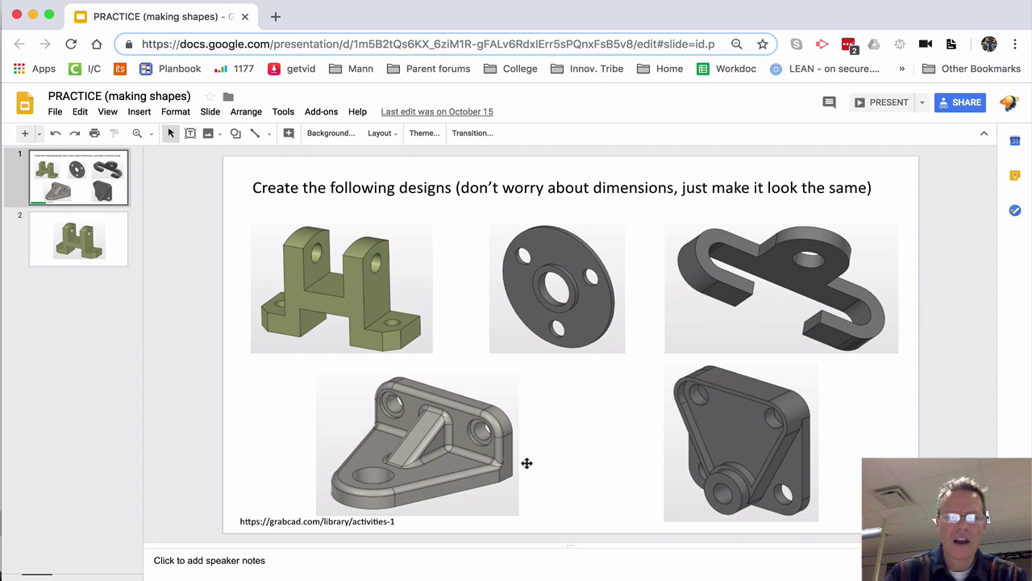
{"action": "key", "text": "super+grave"}
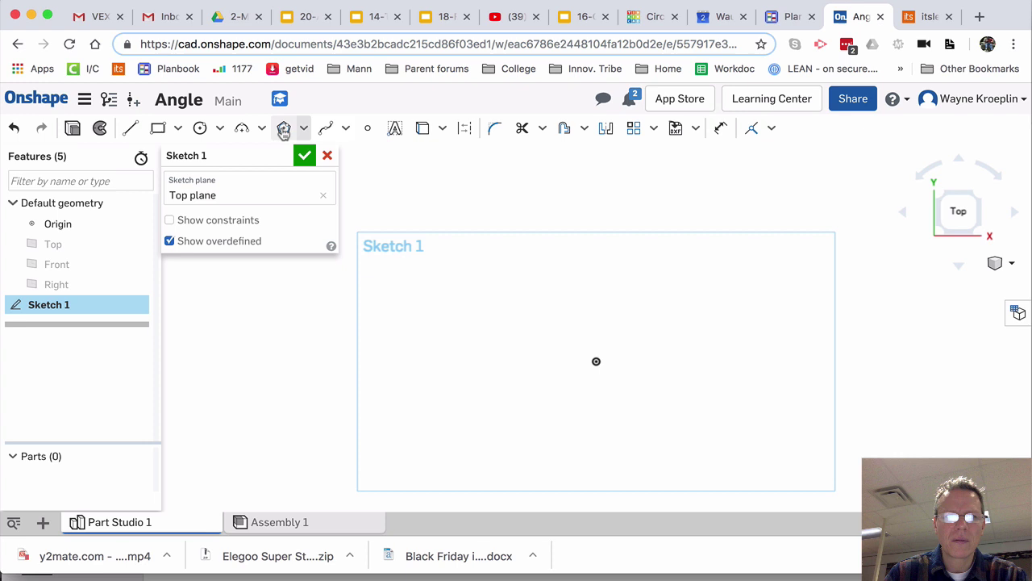
Draw a rectangle around the origin with a 5.7 width
{"action": "left_click", "coordinate": [158, 127]}
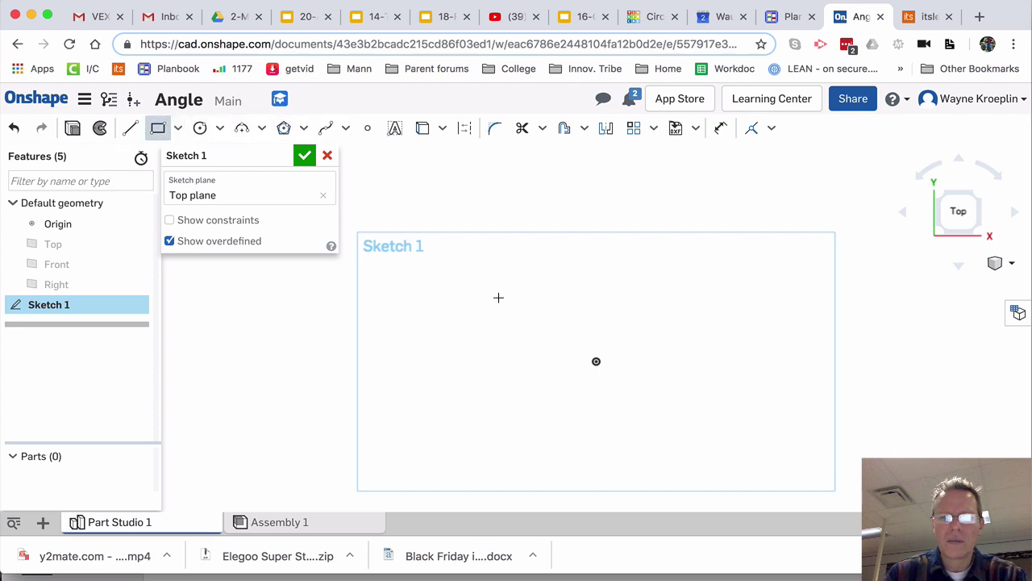
{"action": "mouse_move", "coordinate": [498, 298]}
{"action": "left_mouse_down"}
{"action": "mouse_move", "coordinate": [742, 360]}
{"action": "mouse_move", "coordinate": [723, 479]}
{"action": "left_mouse_up"}
{"action": "type", "text": "5.7"}
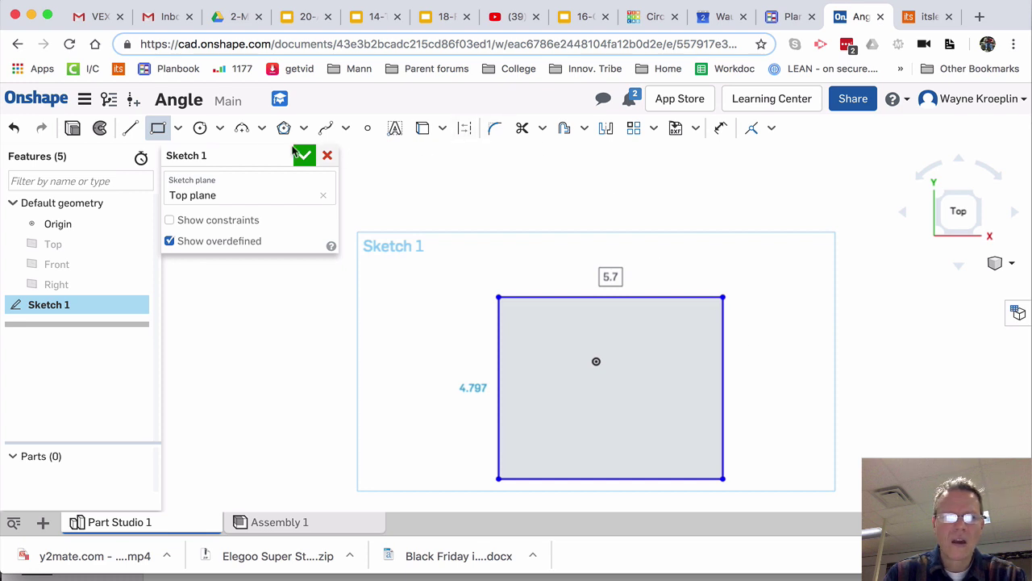
Draw two slanted lines from the right and left side edges down to the bottom edge
{"action": "left_click", "coordinate": [129, 130]}
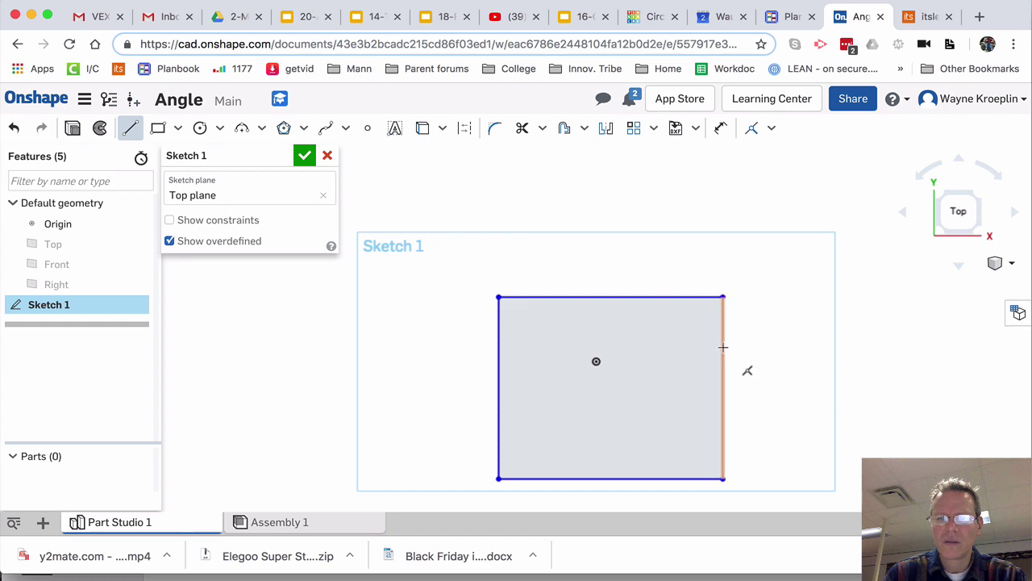
{"action": "key", "text": "super+grave"}
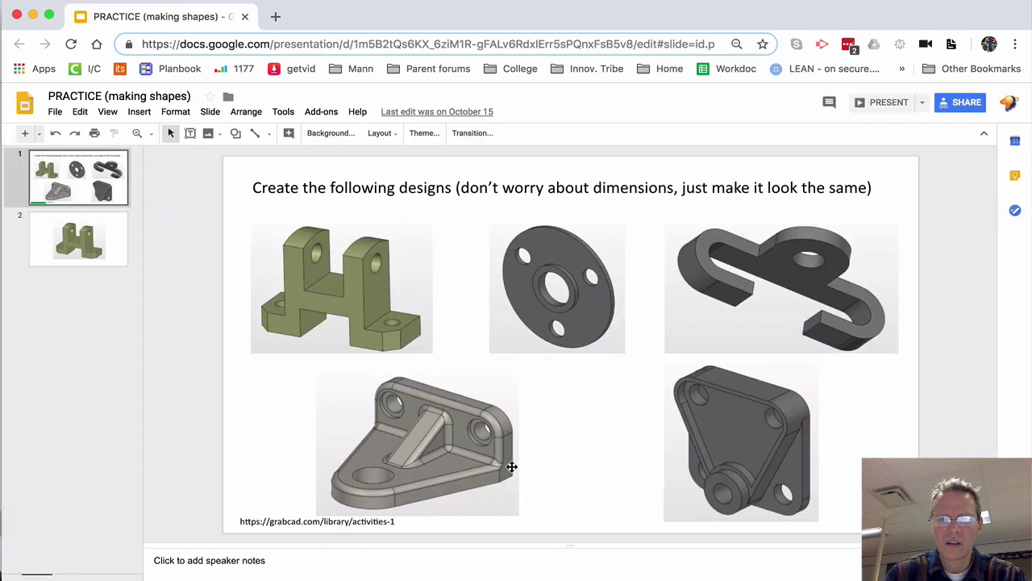
{"action": "key", "text": "super+grave"}
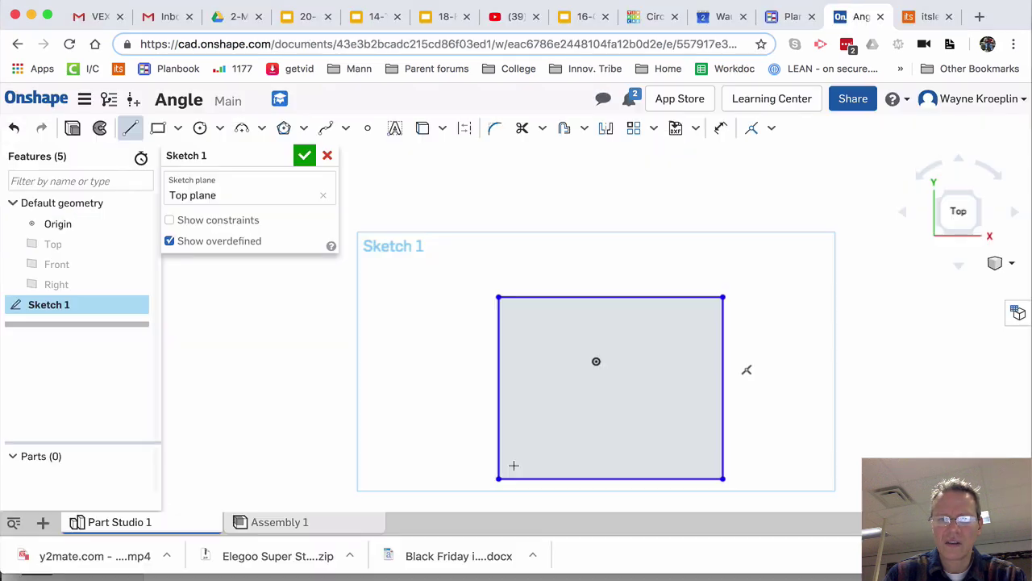
{"action": "left_click", "coordinate": [723, 331]}
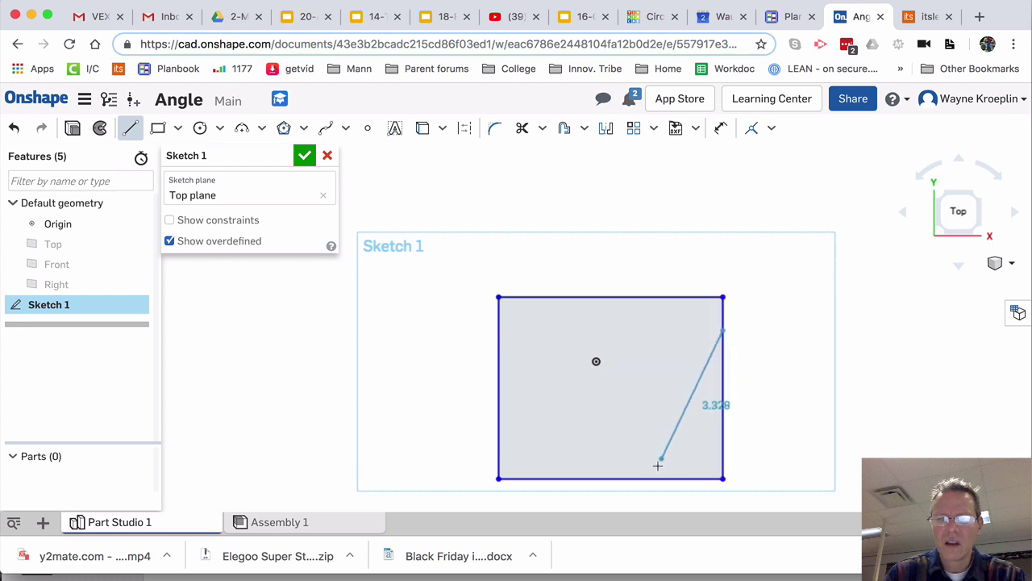
{"action": "left_click", "coordinate": [649, 480]}
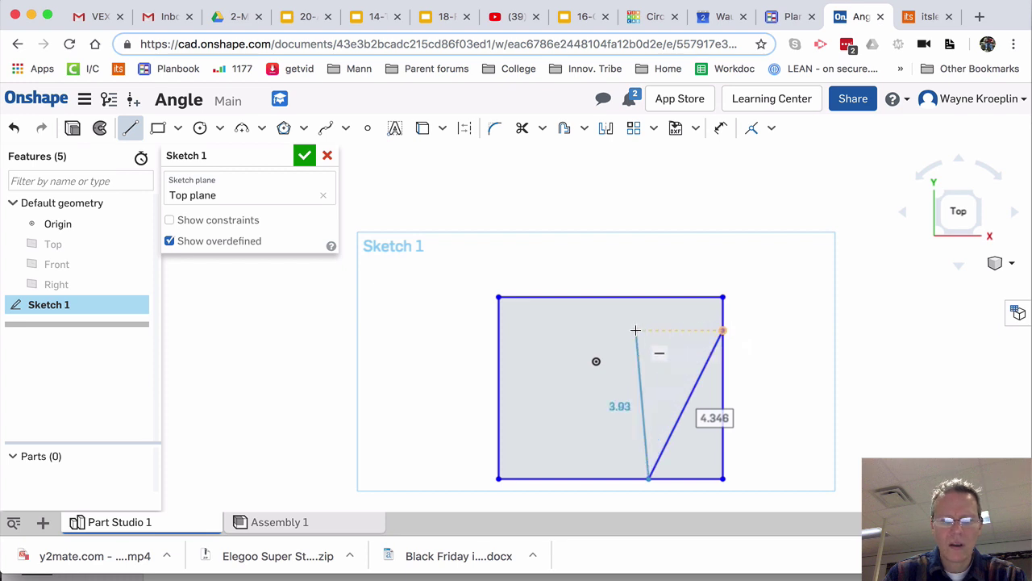
{"action": "key", "text": "Escape"}
{"action": "left_click", "coordinate": [130, 128]}
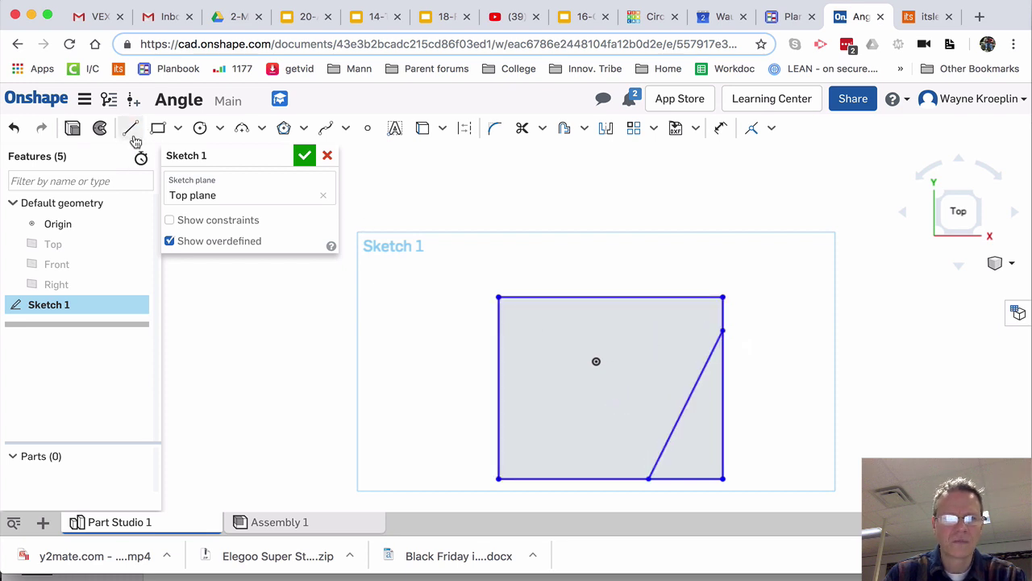
{"action": "left_click", "coordinate": [721, 331]}
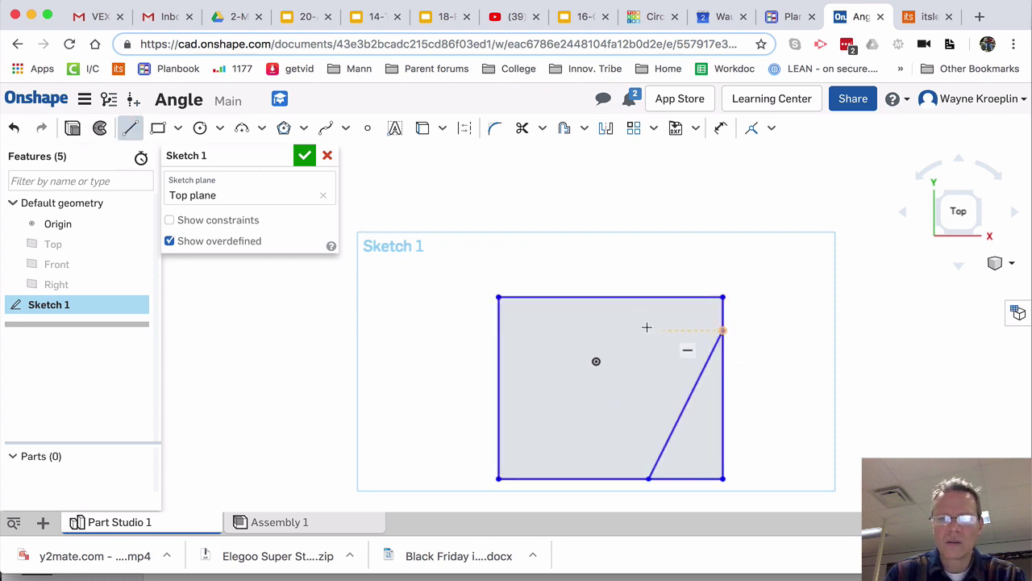
{"action": "left_click", "coordinate": [500, 331]}
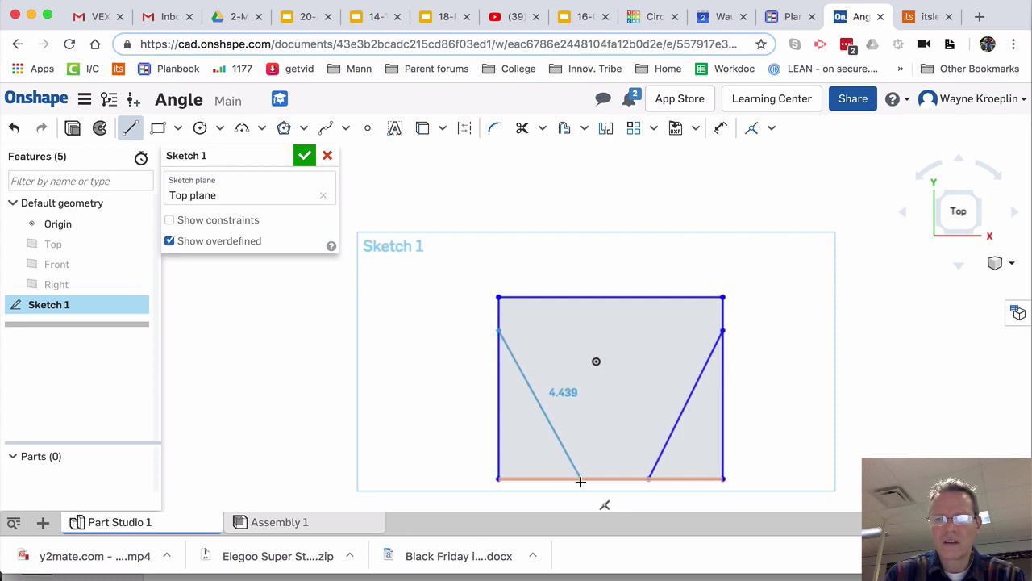
{"action": "left_click", "coordinate": [580, 479]}
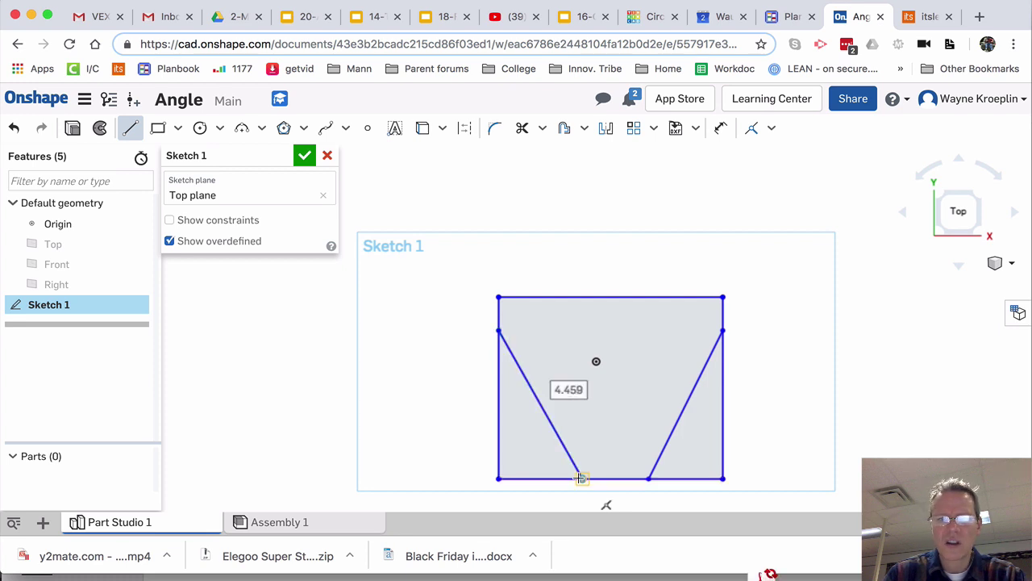
{"action": "key", "text": "Escape"}
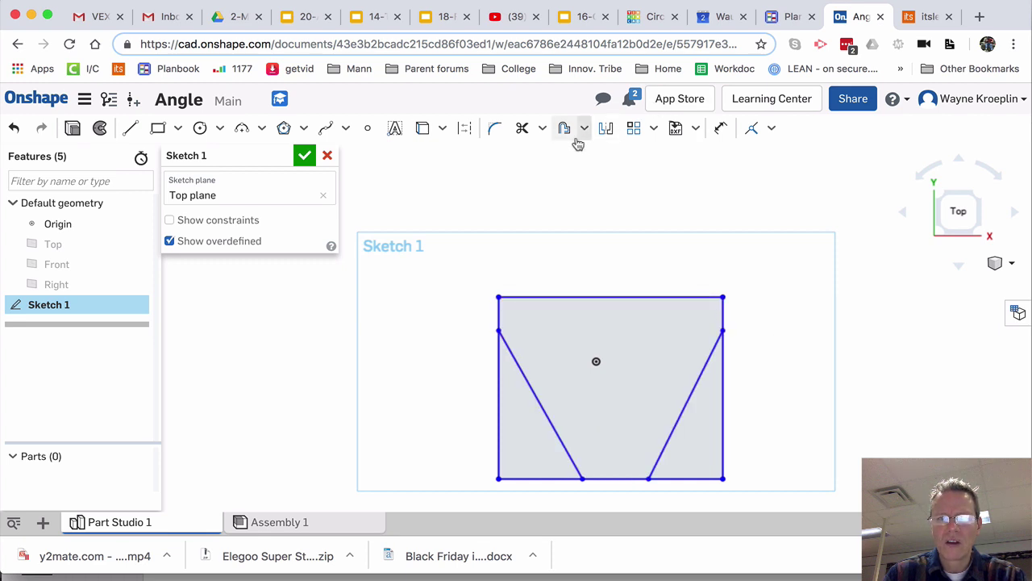
Trim away the side and bottom segments outside the slanted lines, leaving a trapezoid
{"action": "left_click", "coordinate": [523, 129]}
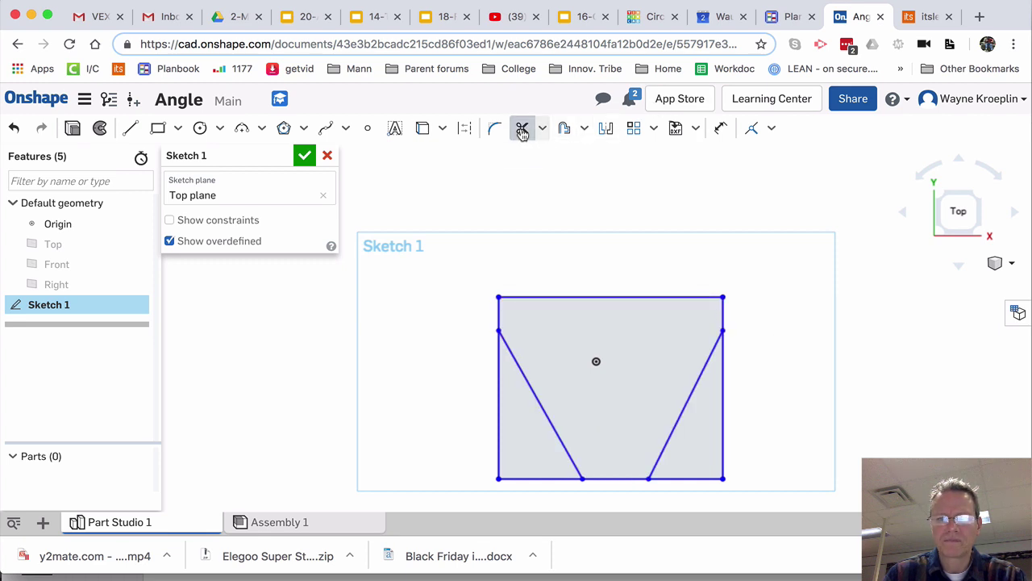
{"action": "left_click", "coordinate": [723, 410]}
{"action": "left_click", "coordinate": [689, 479]}
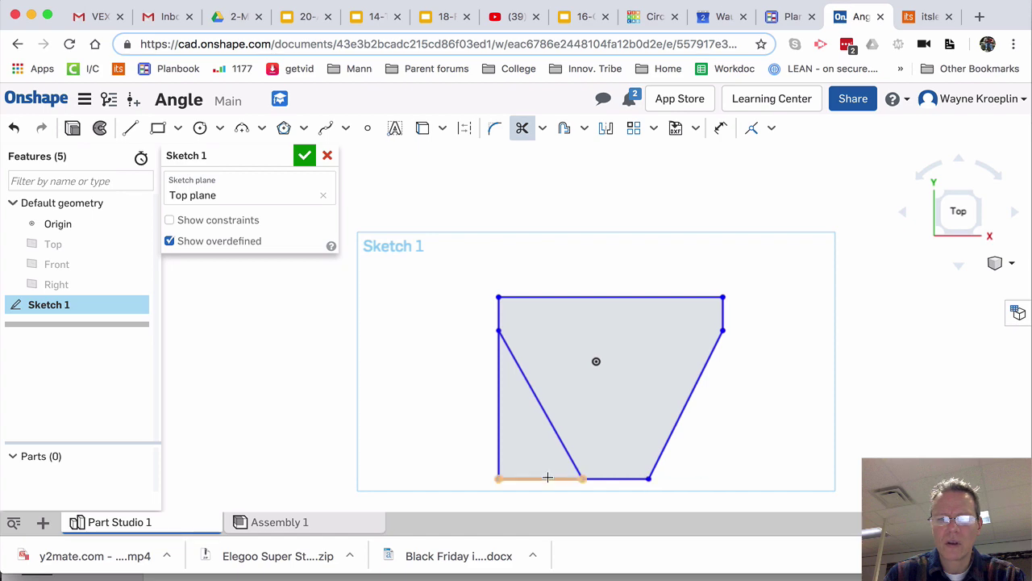
{"action": "left_click", "coordinate": [548, 479]}
{"action": "left_click", "coordinate": [498, 425]}
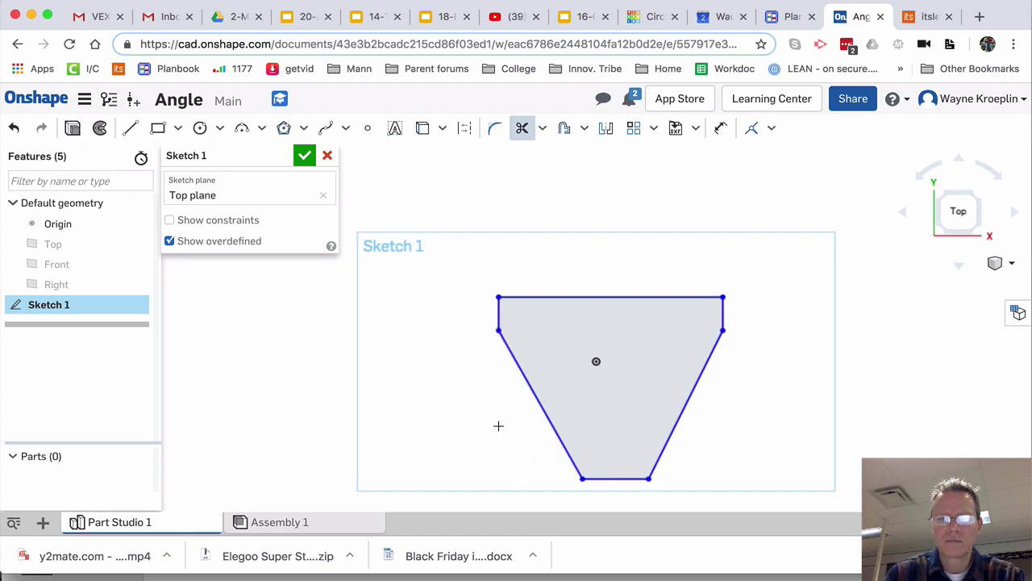
{"action": "key", "text": "super+grave"}
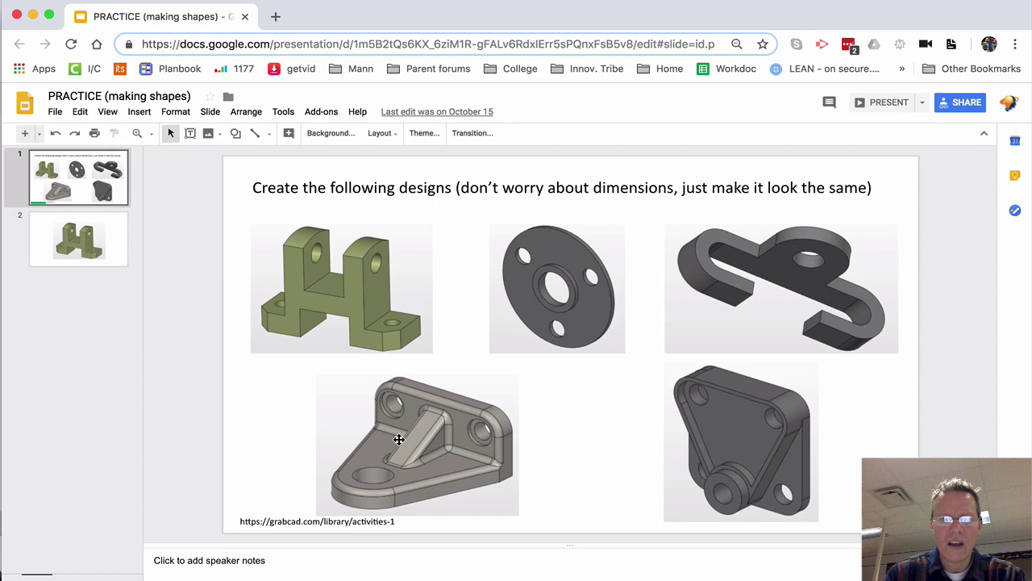
{"action": "key", "text": "super+grave"}
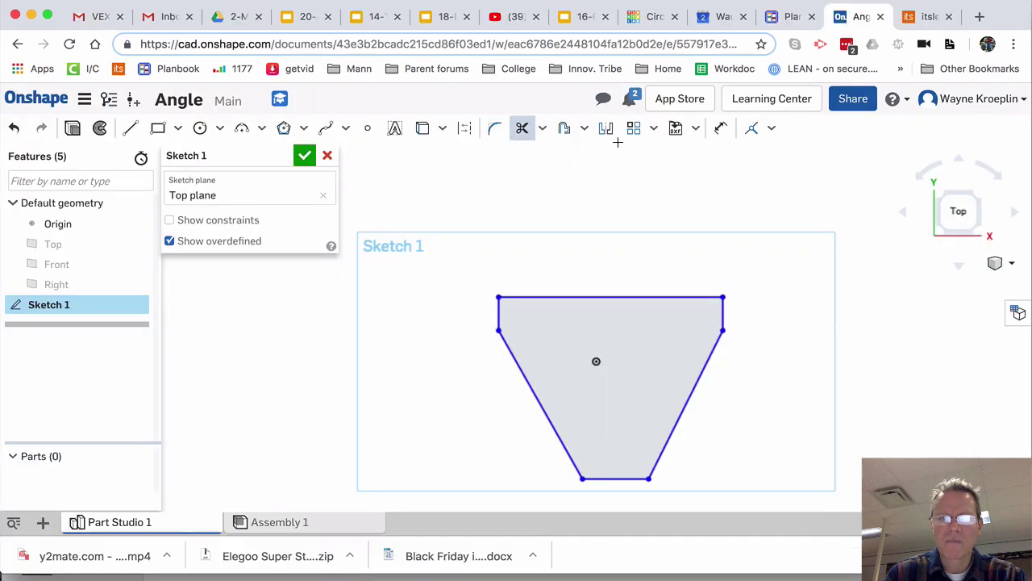
Round both bottom corners of the trapezoid with 0.904 in sketch fillets
{"action": "left_click", "coordinate": [494, 127]}
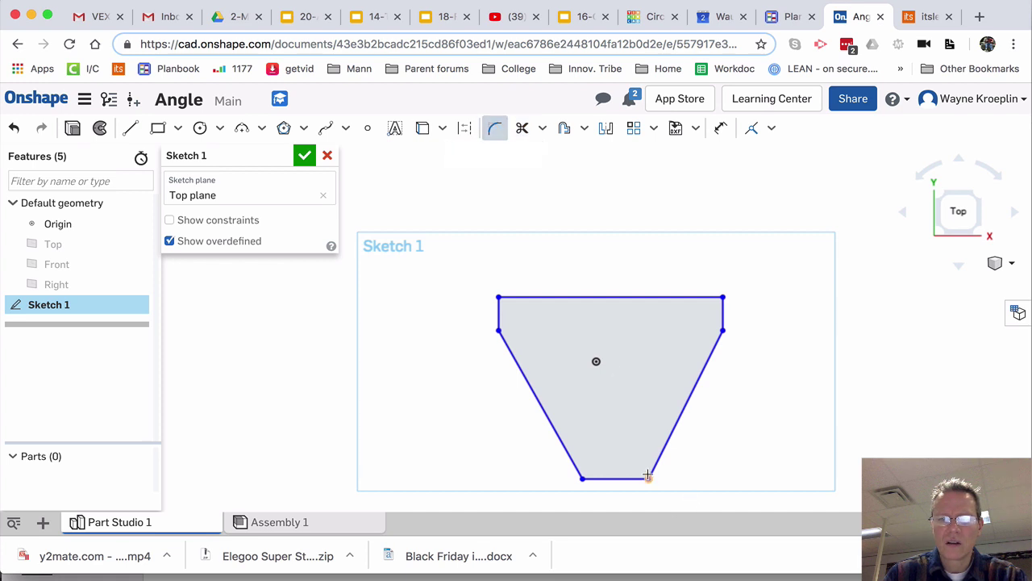
{"action": "left_click_drag", "start_coordinate": [647, 476], "coordinate": [648, 474]}
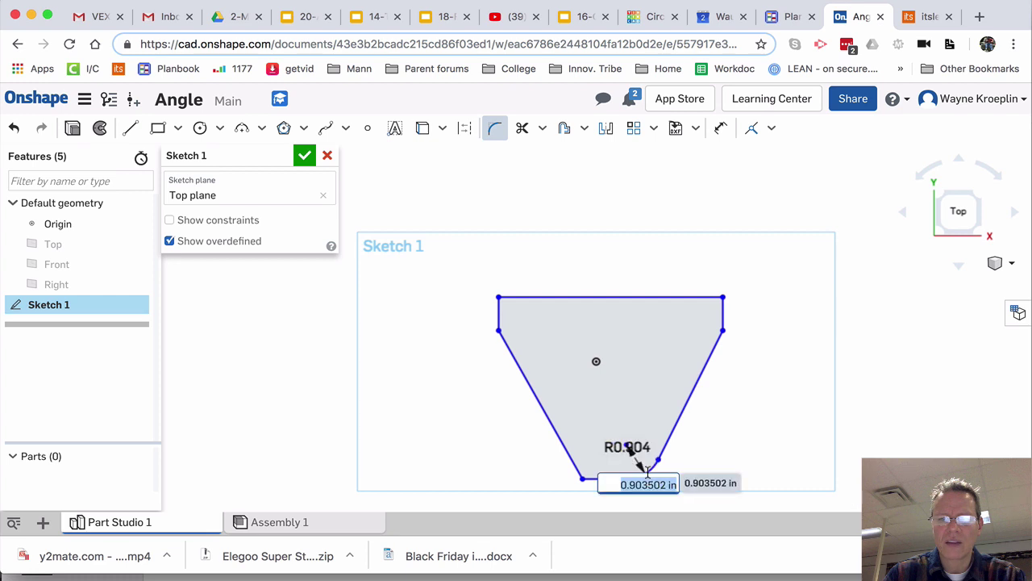
{"action": "key", "text": "Return"}
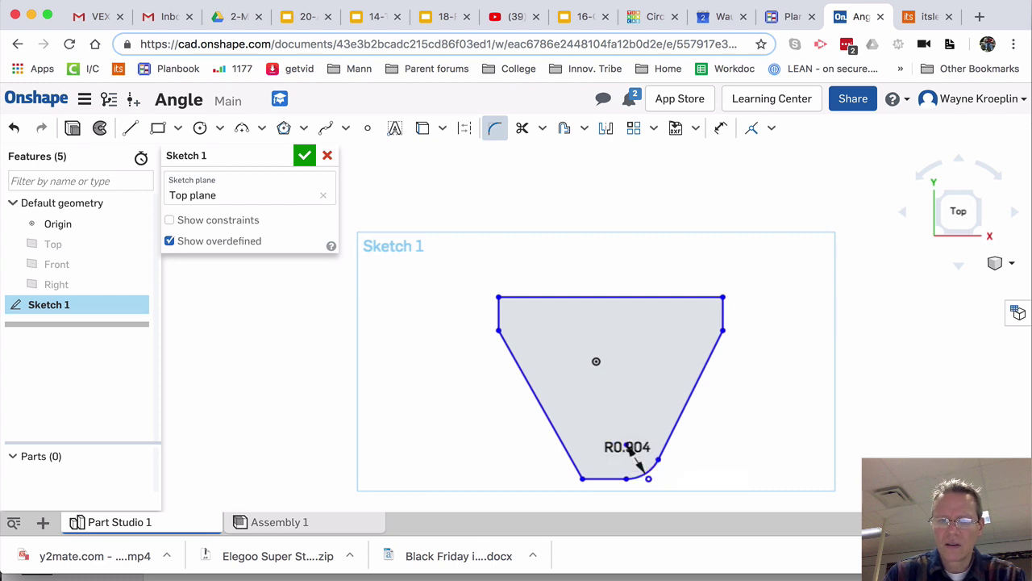
{"action": "left_click", "coordinate": [582, 478]}
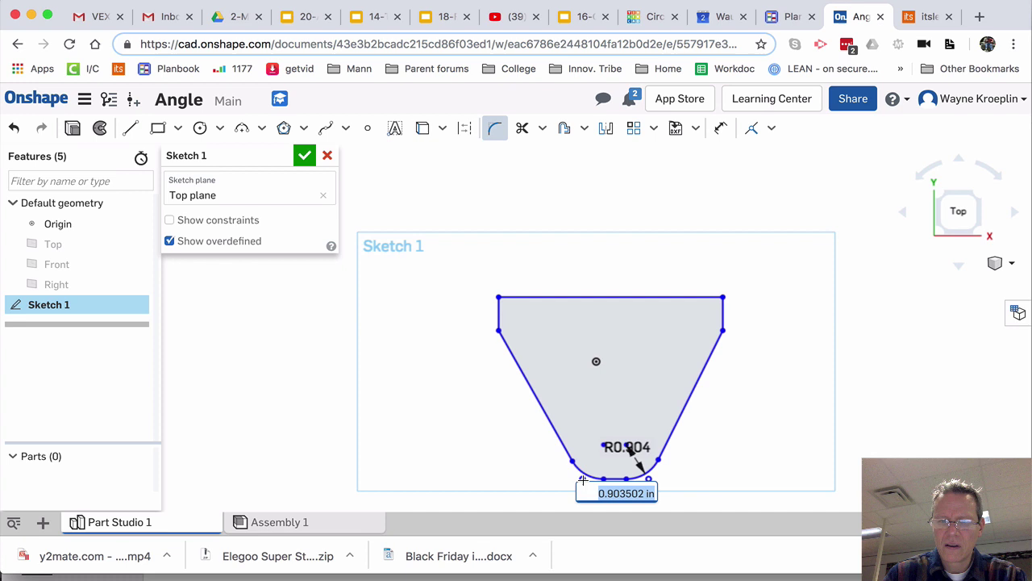
{"action": "key", "text": "Return"}
Finish Sketch 1 and extrude it into a solid base plate about 0.72 in thick
{"action": "left_click", "coordinate": [304, 156]}
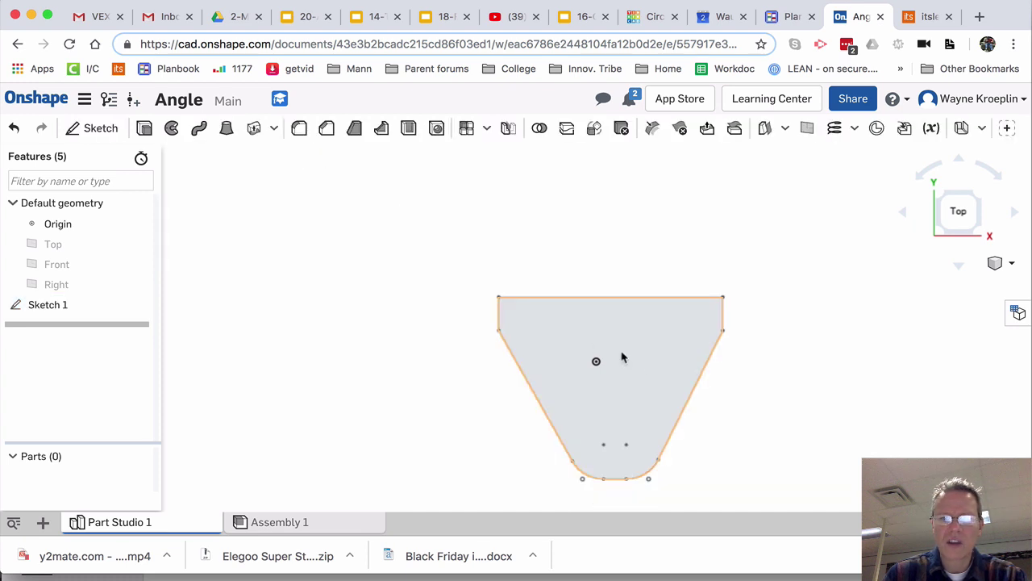
{"action": "right_click_drag", "start_coordinate": [638, 366], "coordinate": [608, 337]}
{"action": "right_click", "coordinate": [623, 347]}
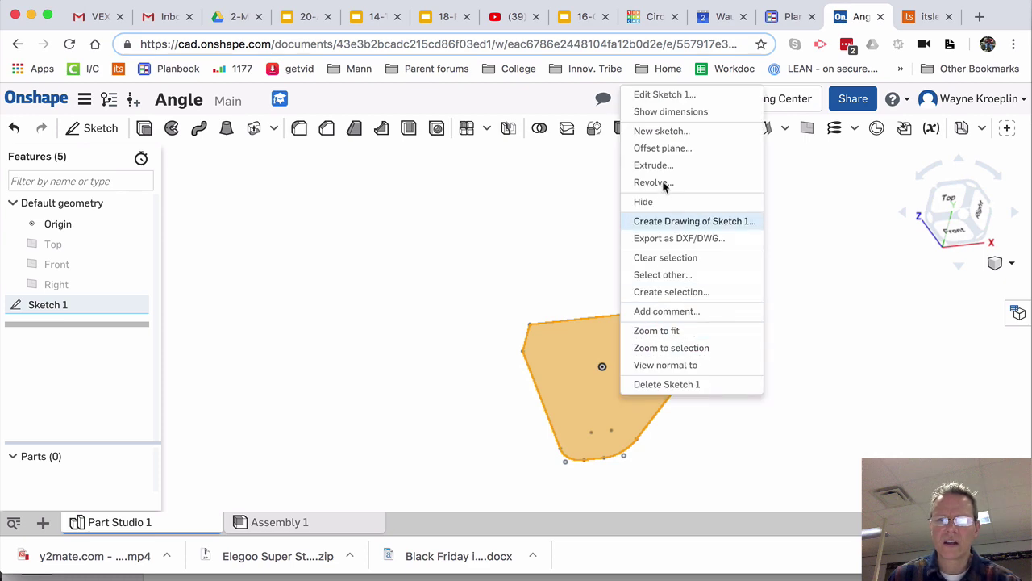
{"action": "left_click", "coordinate": [621, 223]}
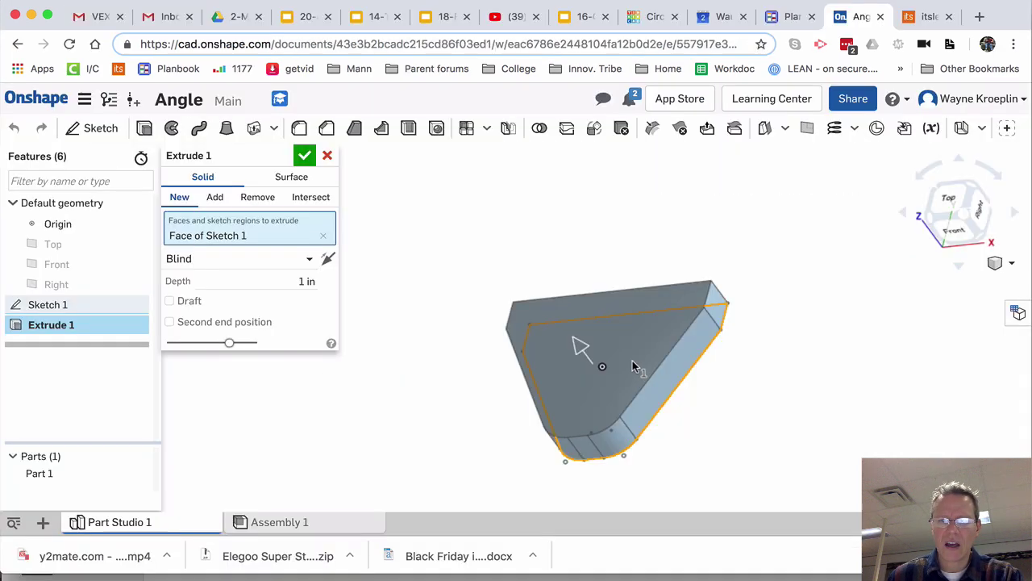
{"action": "left_click_drag", "start_coordinate": [587, 356], "coordinate": [585, 354]}
{"action": "left_click", "coordinate": [304, 159]}
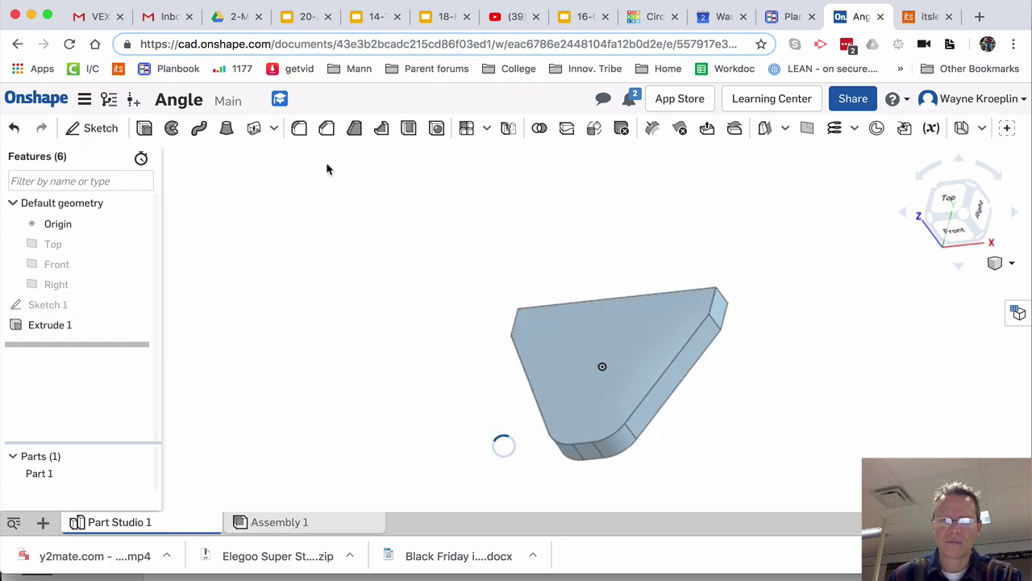
{"action": "right_click_drag", "start_coordinate": [328, 168], "coordinate": [425, 234]}
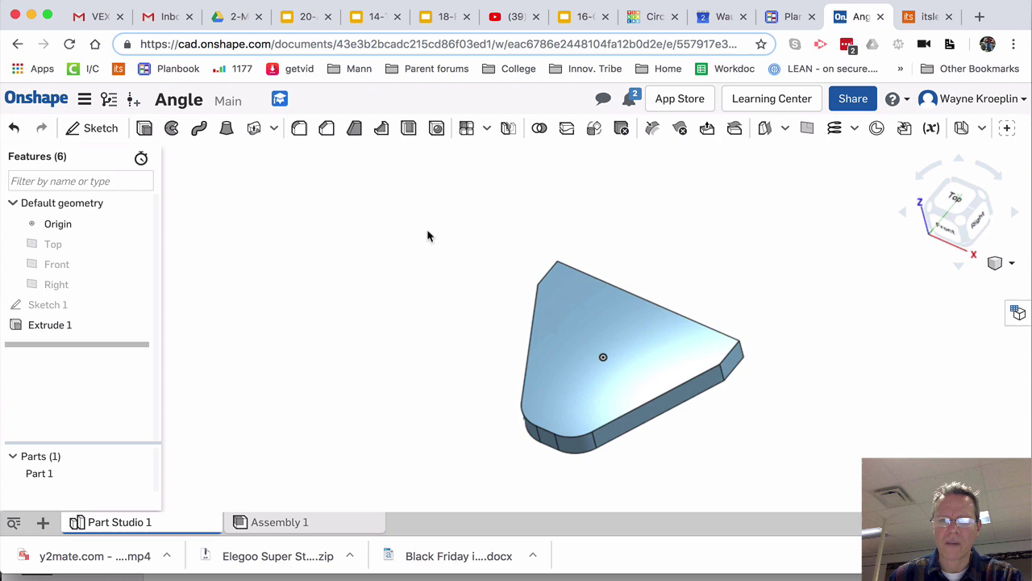
{"action": "key", "text": "super+grave"}
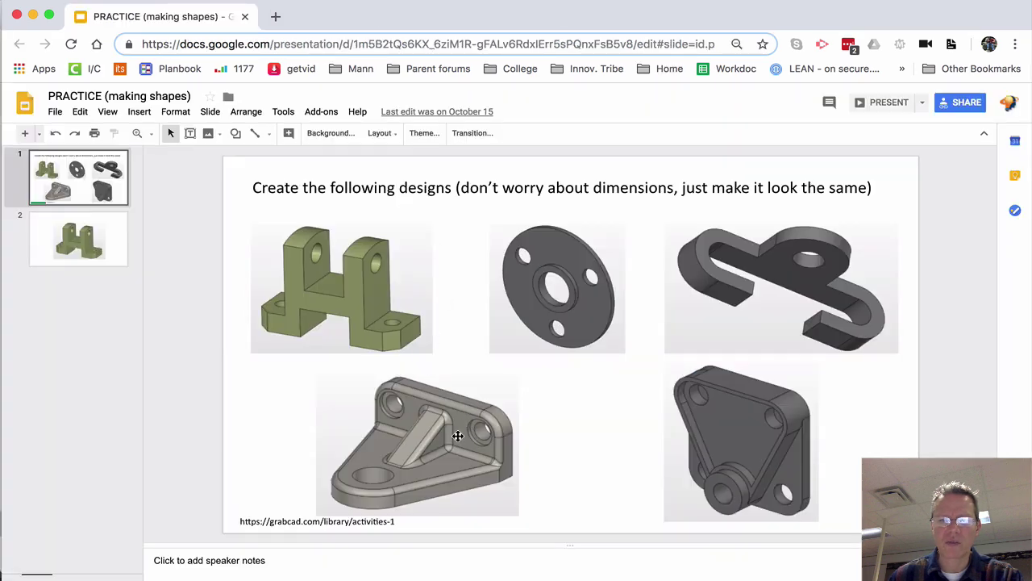
{"action": "key", "text": "super+grave"}
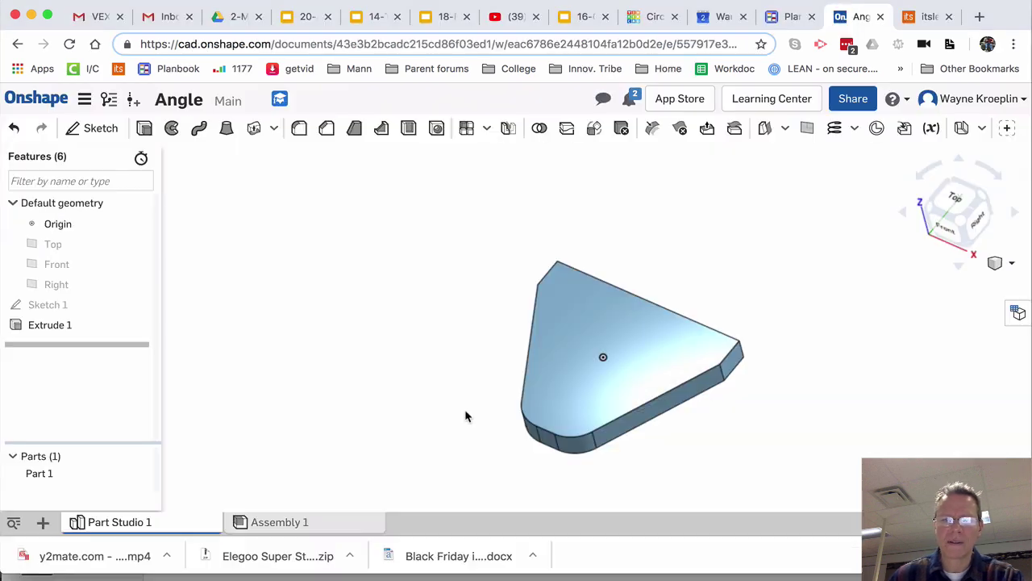
Sketch a thin rectangle, about 0.88 in deep, along the plate's wide back edge on its top face
{"action": "left_click", "coordinate": [571, 355]}
{"action": "right_click", "coordinate": [569, 355]}
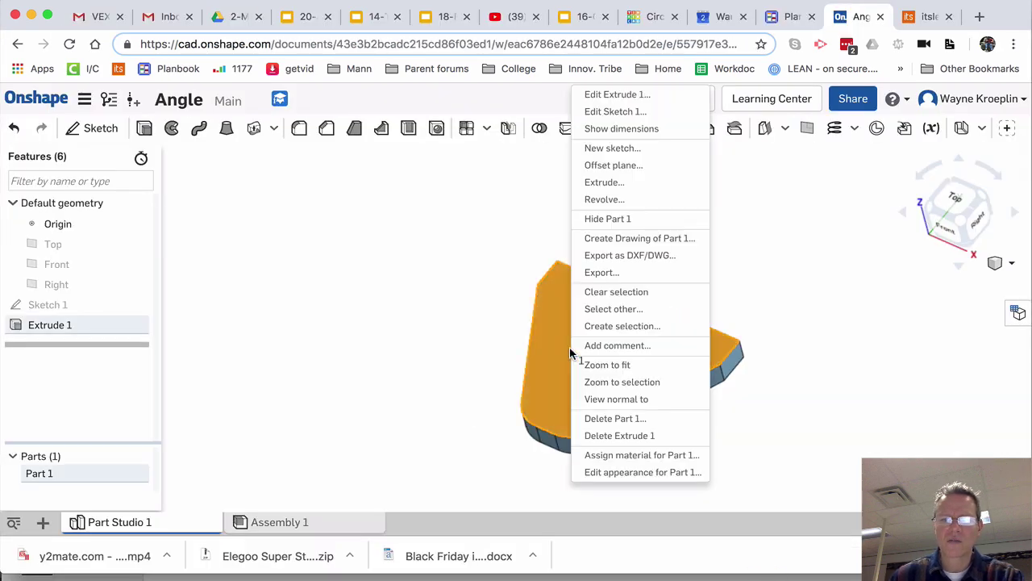
{"action": "left_click", "coordinate": [606, 150]}
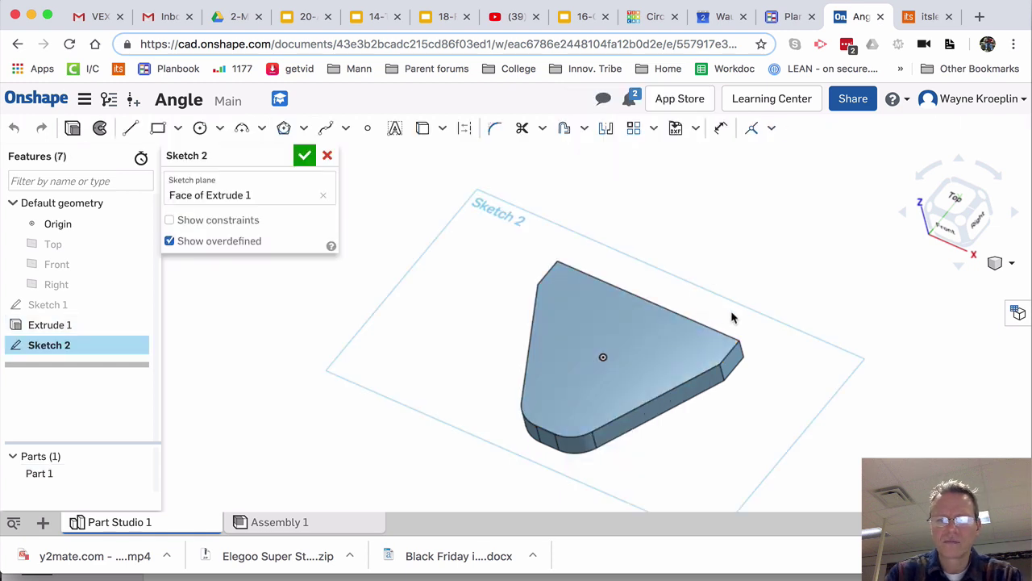
{"action": "key", "text": "n"}
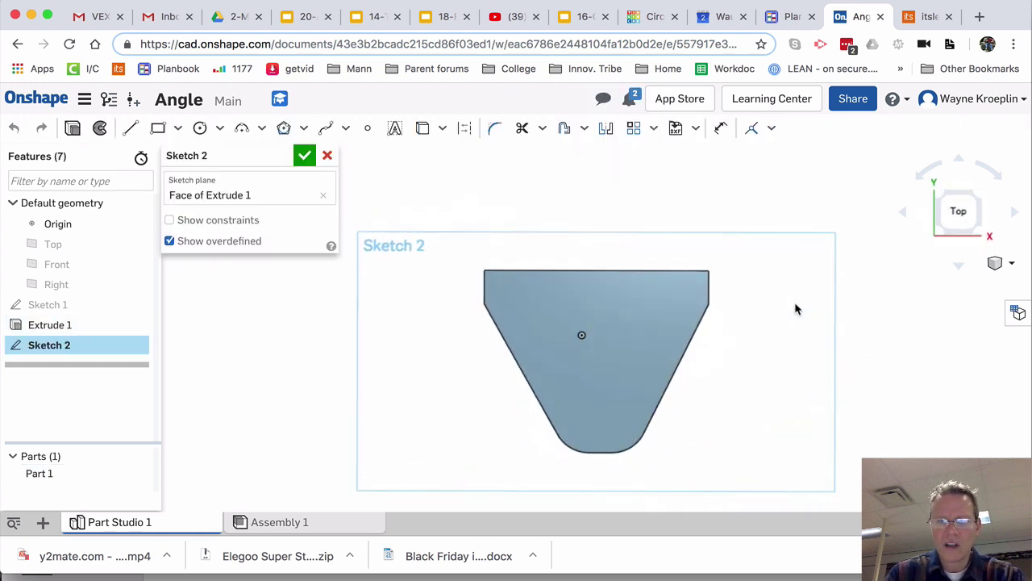
{"action": "middle_click_drag", "start_coordinate": [765, 307], "coordinate": [734, 249]}
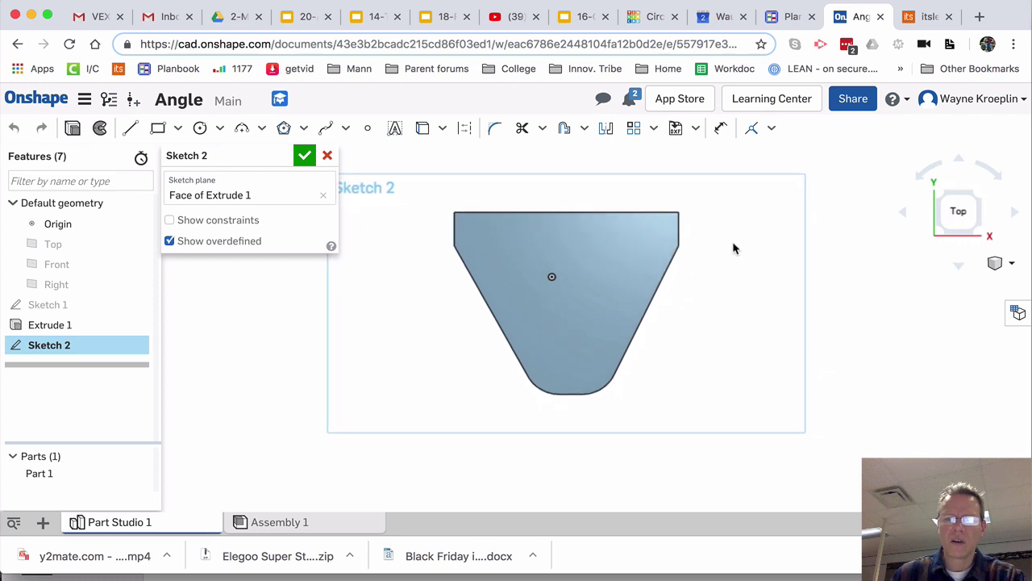
{"action": "left_click", "coordinate": [158, 128]}
{"action": "left_click", "coordinate": [454, 243]}
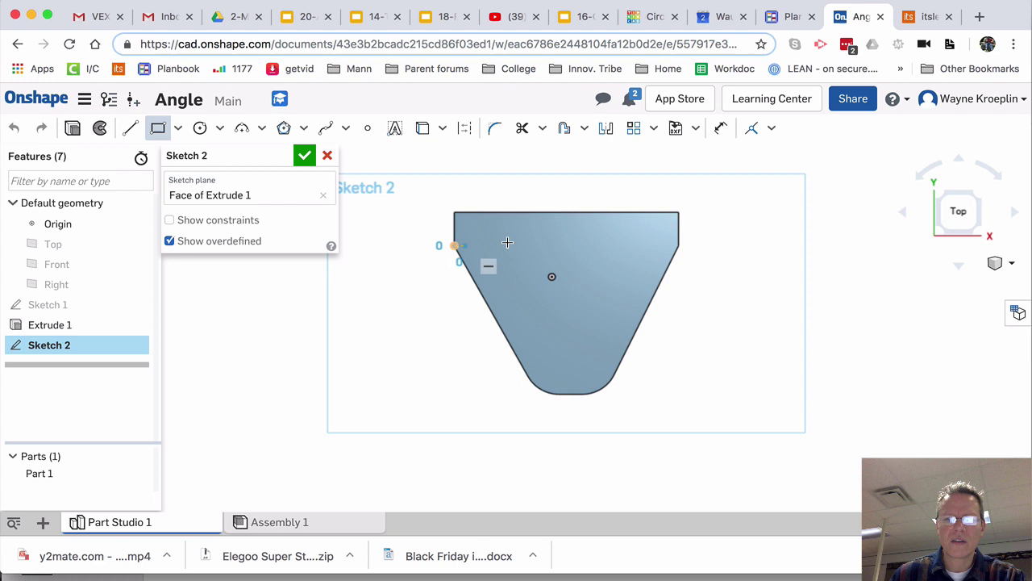
{"action": "left_click", "coordinate": [678, 212]}
{"action": "left_click", "coordinate": [304, 155]}
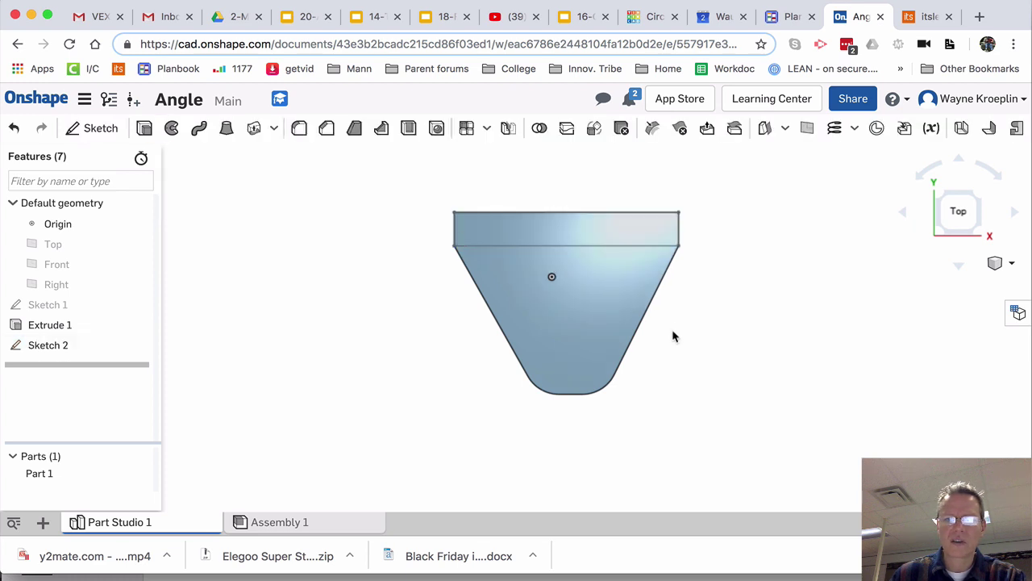
{"action": "right_click_drag", "start_coordinate": [673, 336], "coordinate": [653, 308]}
Extrude the Sketch 2 strip 1.65 in upward as an added back wall
{"action": "left_click", "coordinate": [610, 241]}
{"action": "right_click", "coordinate": [608, 240]}
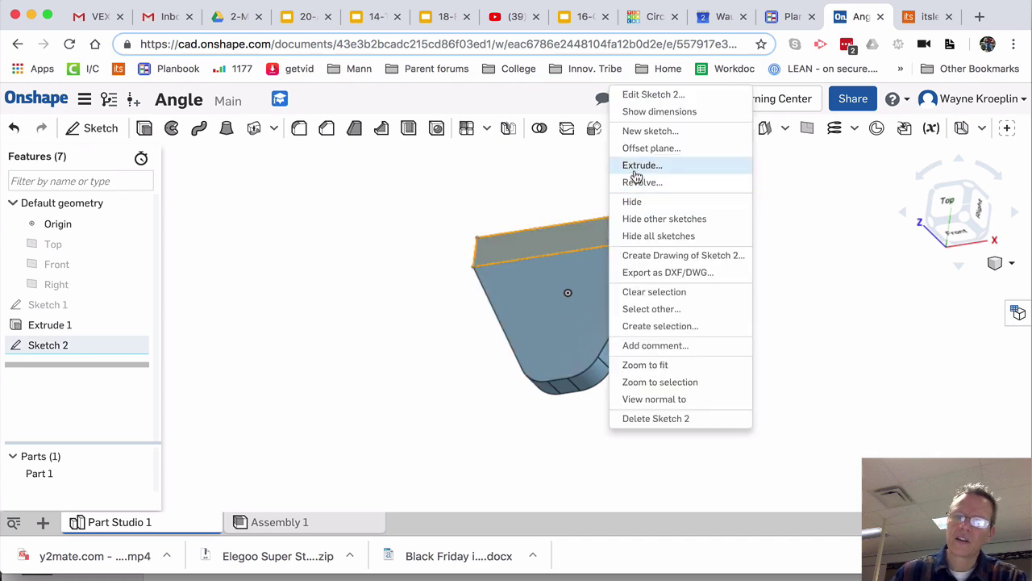
{"action": "left_click", "coordinate": [607, 164]}
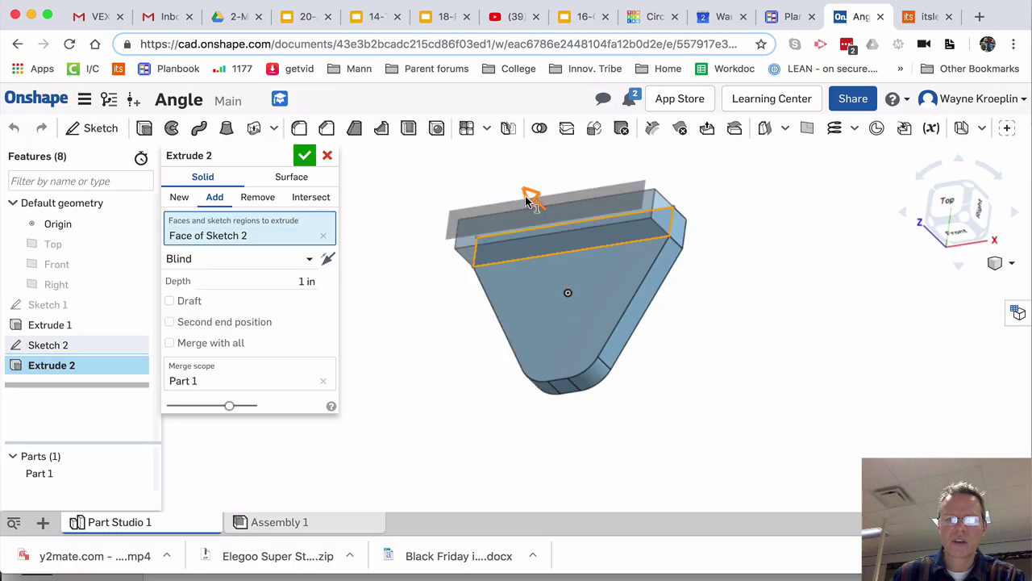
{"action": "type", "text": "1.65"}
{"action": "key", "text": "Return"}
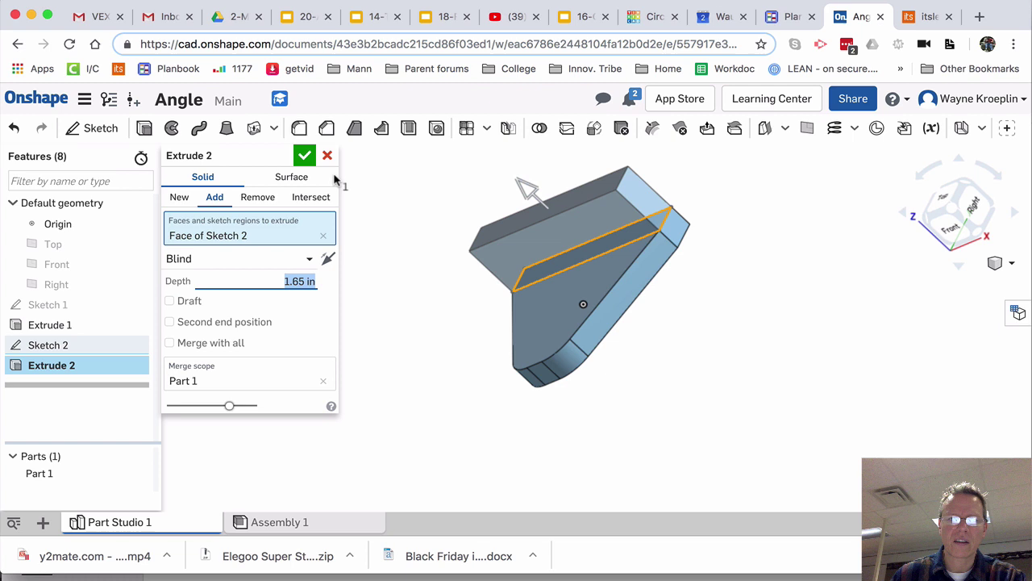
{"action": "left_click", "coordinate": [305, 155]}
{"action": "right_click_drag", "start_coordinate": [363, 212], "coordinate": [522, 187]}
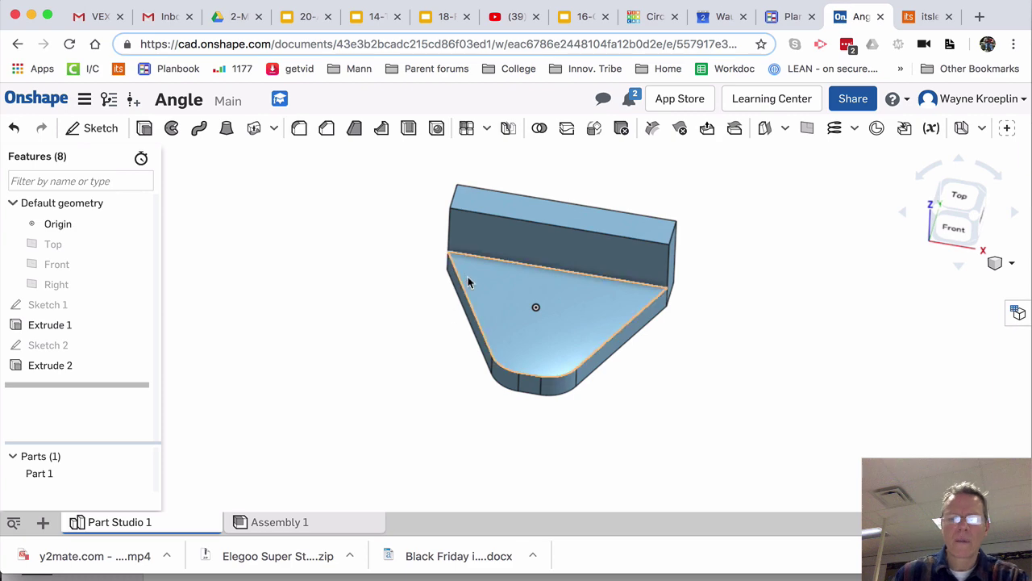
Compare the bracket with the reference design on the practice slide, zooming the model in and out
{"action": "key", "text": "super+grave"}
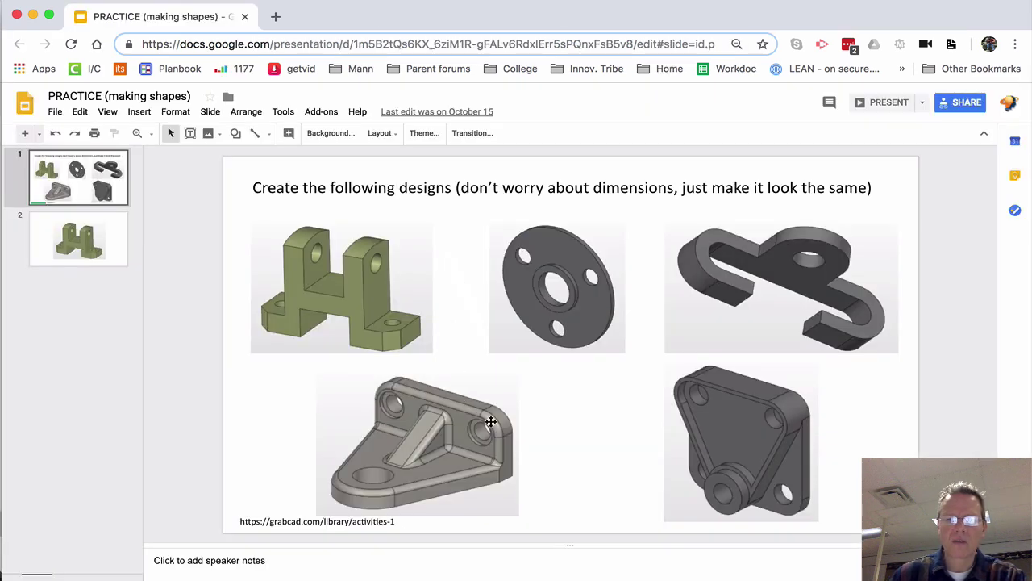
{"action": "key", "text": "super+grave"}
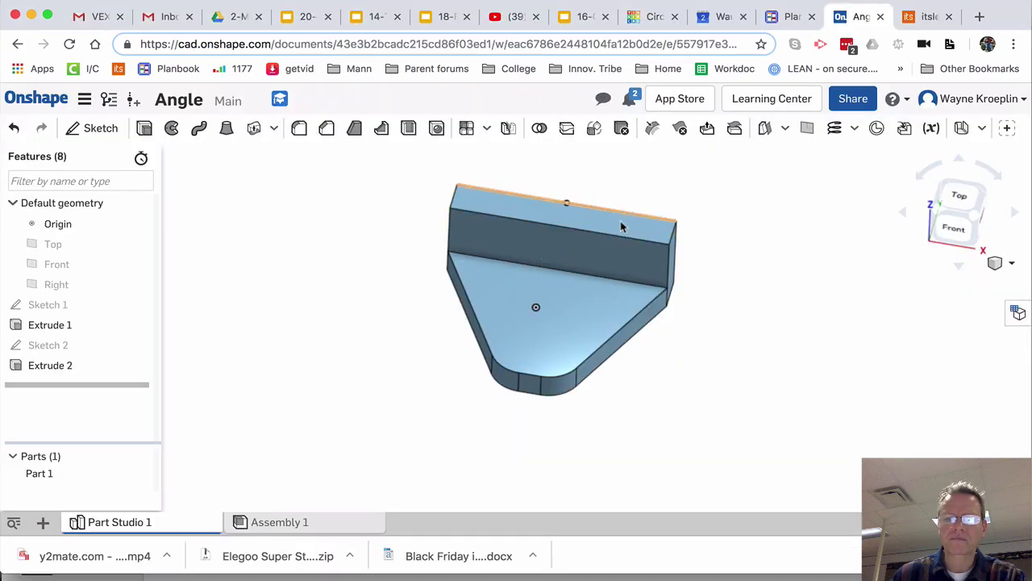
{"action": "scroll", "coordinate": [674, 246], "scroll_direction": "up", "scroll_amount": 5}
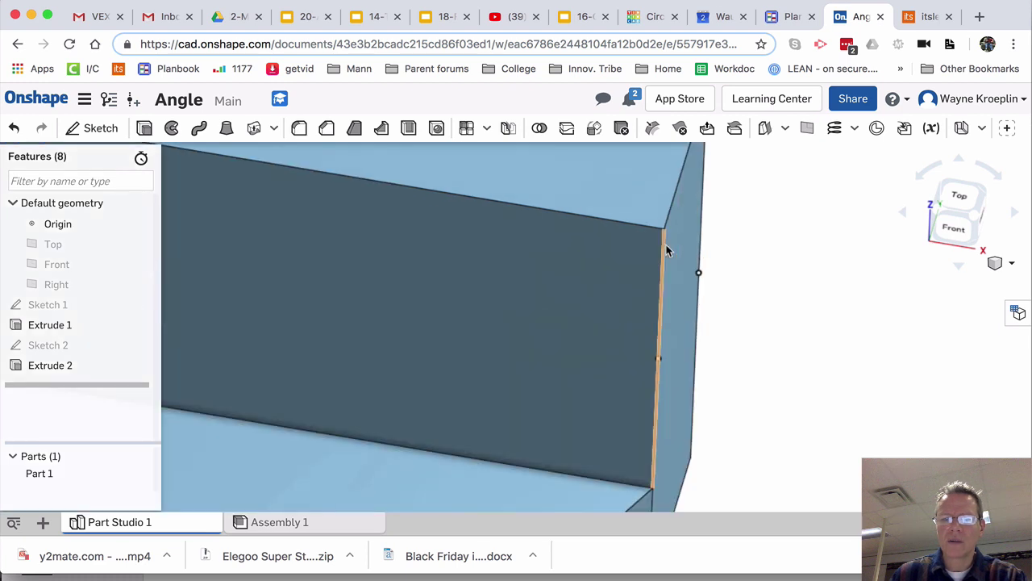
{"action": "scroll", "coordinate": [666, 213], "scroll_direction": "down", "scroll_amount": 5}
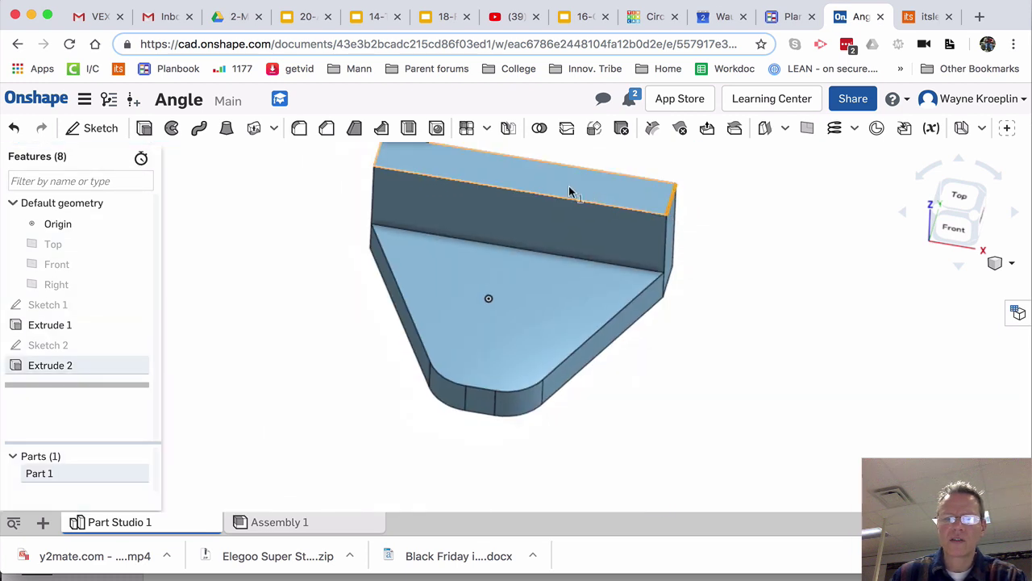
{"action": "scroll", "coordinate": [367, 165], "scroll_direction": "up", "scroll_amount": 5}
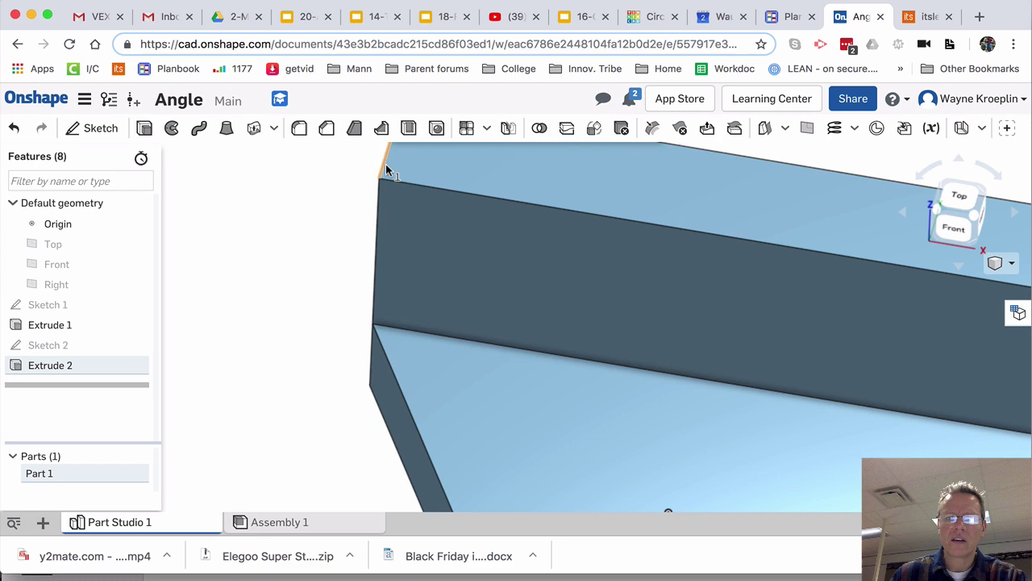
{"action": "scroll", "coordinate": [386, 165], "scroll_direction": "down", "scroll_amount": 5}
{"action": "key", "text": "super+grave"}
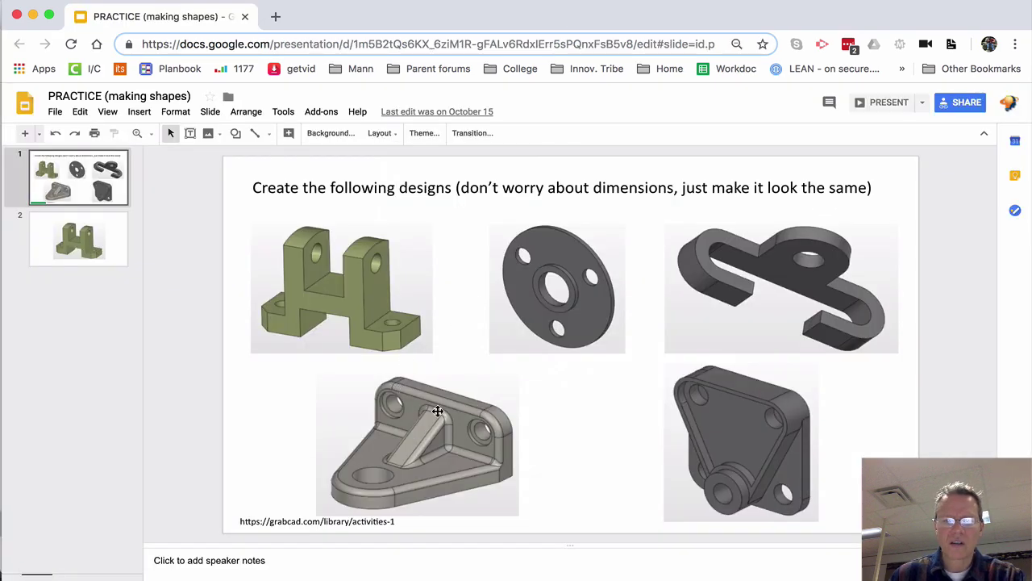
Fillet the back wall's two upper outer corners at about 0.917 in radius
{"action": "key", "text": "super+grave"}
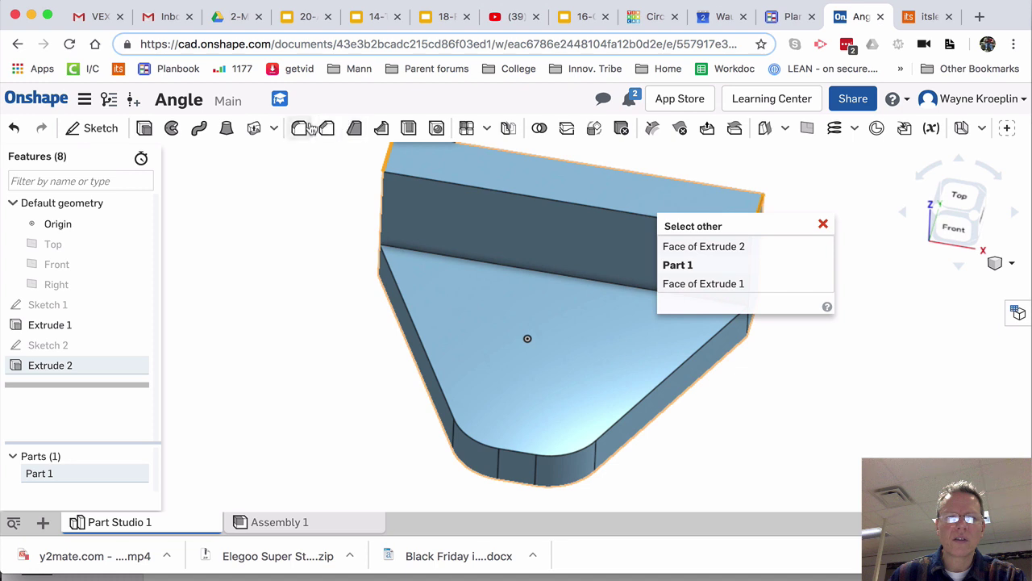
{"action": "left_click", "coordinate": [301, 129]}
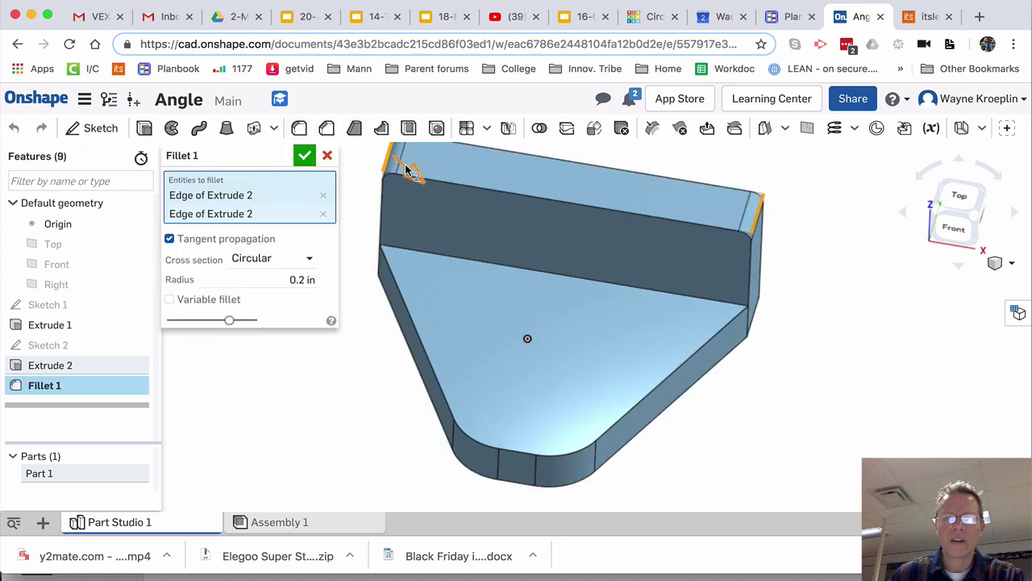
{"action": "left_click_drag", "start_coordinate": [413, 179], "coordinate": [417, 171]}
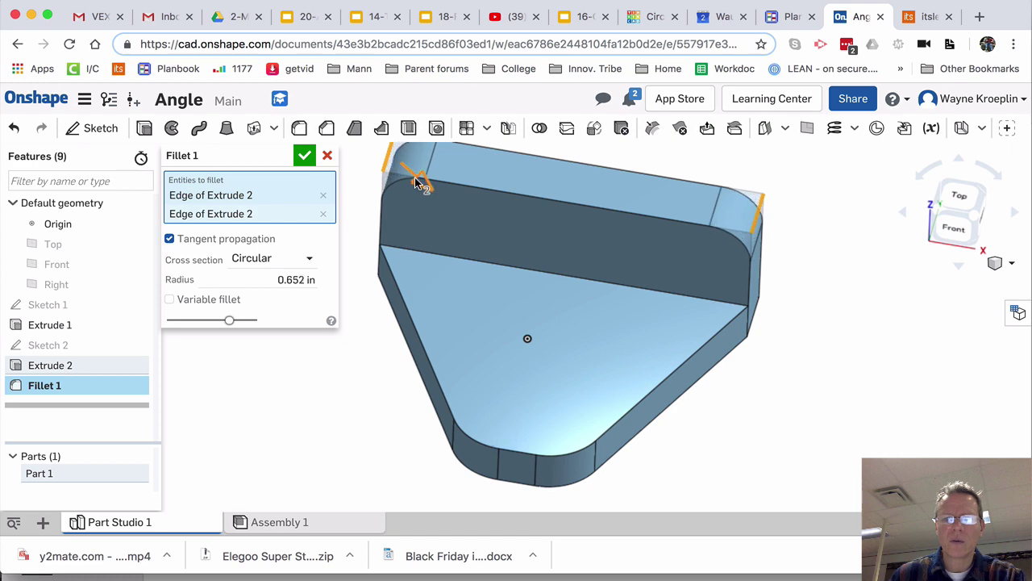
{"action": "key", "text": "super+grave"}
{"action": "key", "text": "super+grave"}
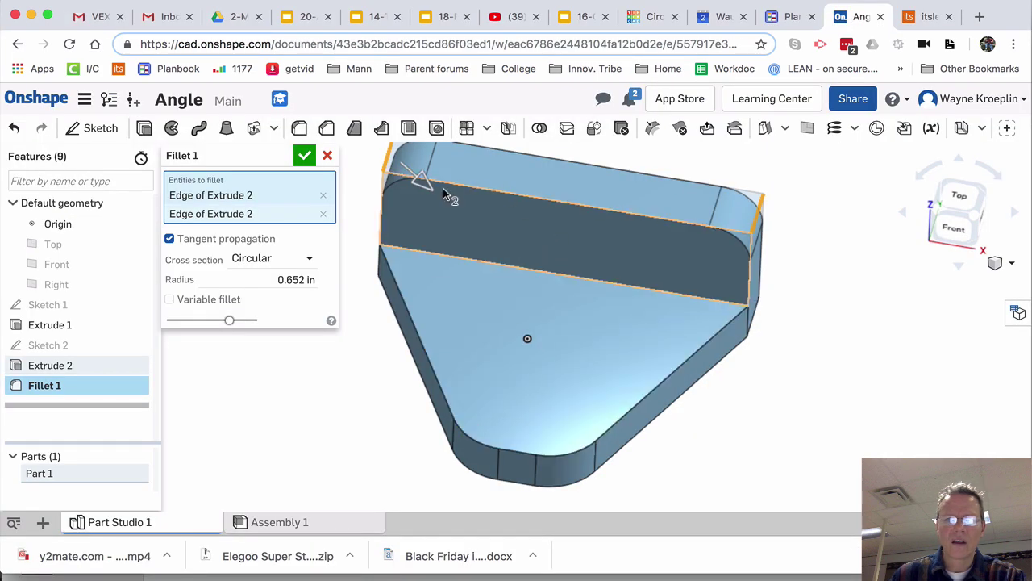
{"action": "left_click_drag", "start_coordinate": [429, 190], "coordinate": [391, 216]}
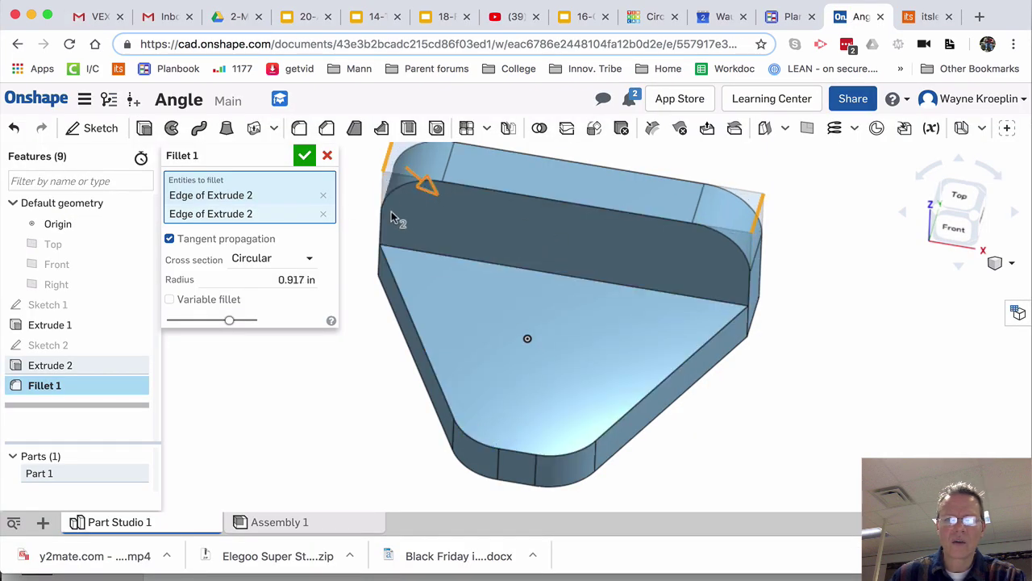
{"action": "left_click", "coordinate": [304, 155]}
{"action": "right_click_drag", "start_coordinate": [889, 347], "coordinate": [869, 320]}
{"action": "key", "text": "super+grave"}
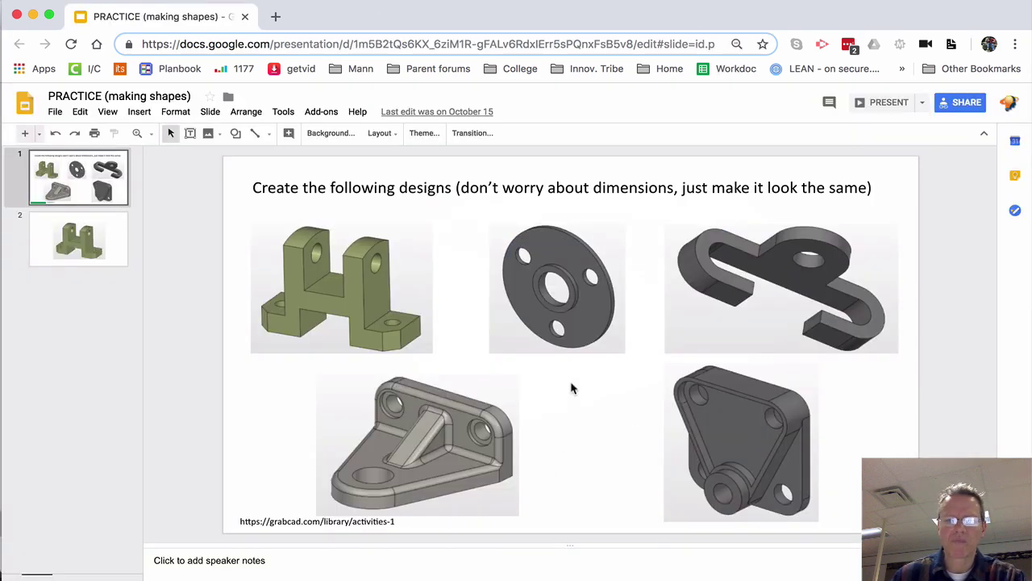
{"action": "key", "text": "super+grave"}
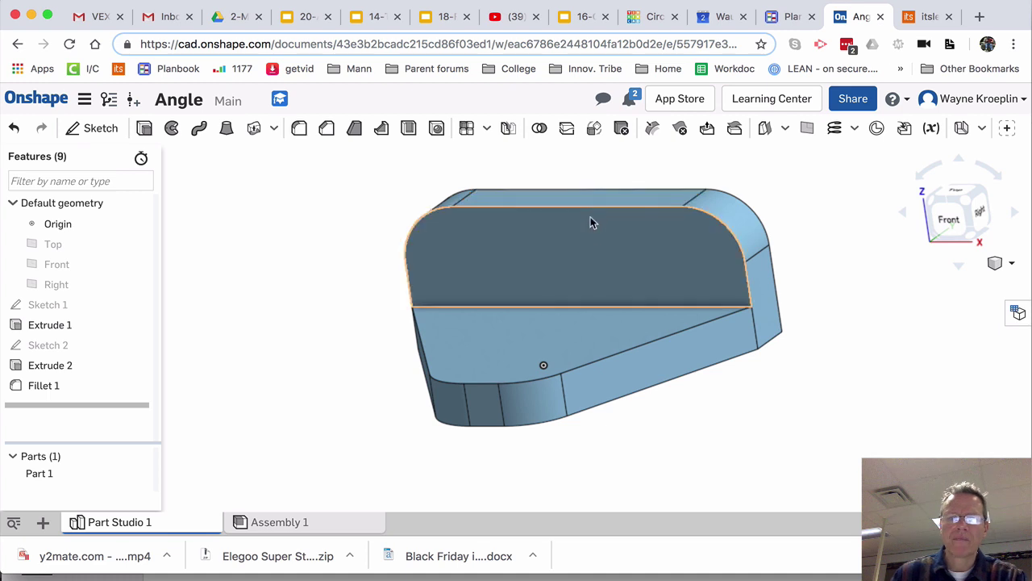
Start a new sketch on the back wall's front face, viewed straight on
{"action": "right_click", "coordinate": [594, 248]}
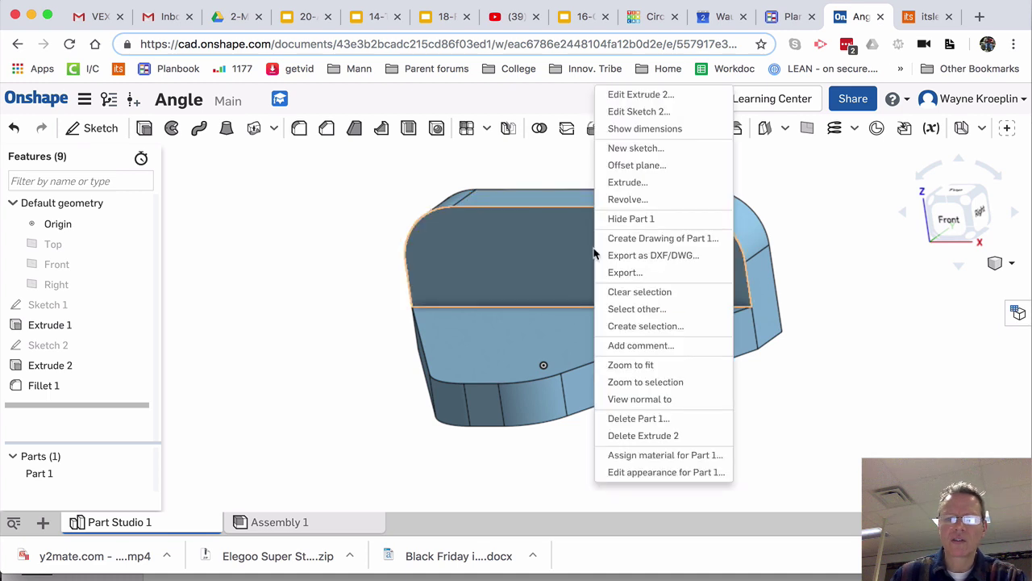
{"action": "left_click", "coordinate": [553, 254]}
{"action": "left_click", "coordinate": [552, 254]}
{"action": "right_click", "coordinate": [552, 254]}
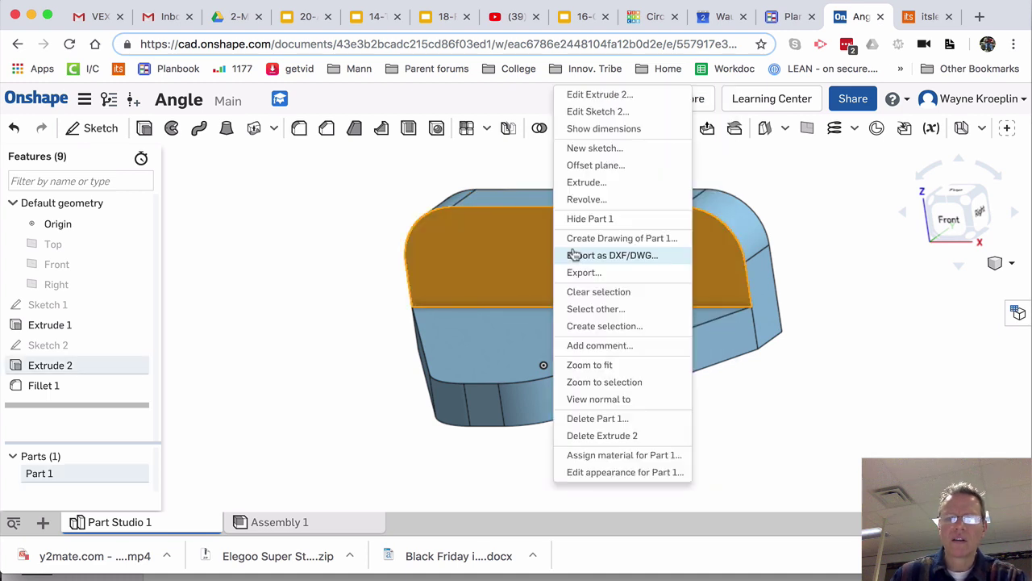
{"action": "left_click", "coordinate": [597, 150]}
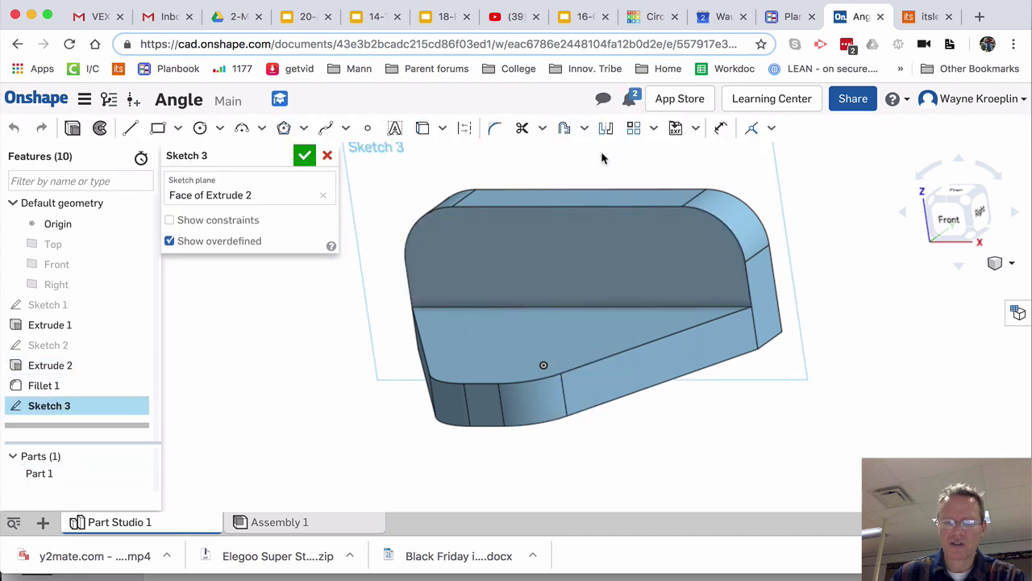
{"action": "key", "text": "n"}
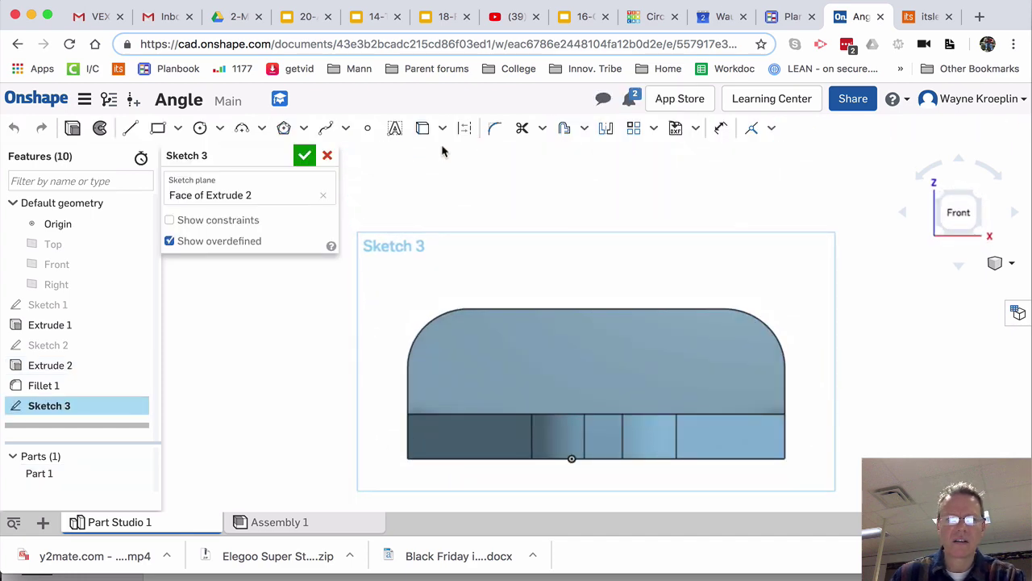
Draw two level Ø0.759 circles near the wall's upper corners and finish Sketch 3
{"action": "left_click", "coordinate": [200, 131]}
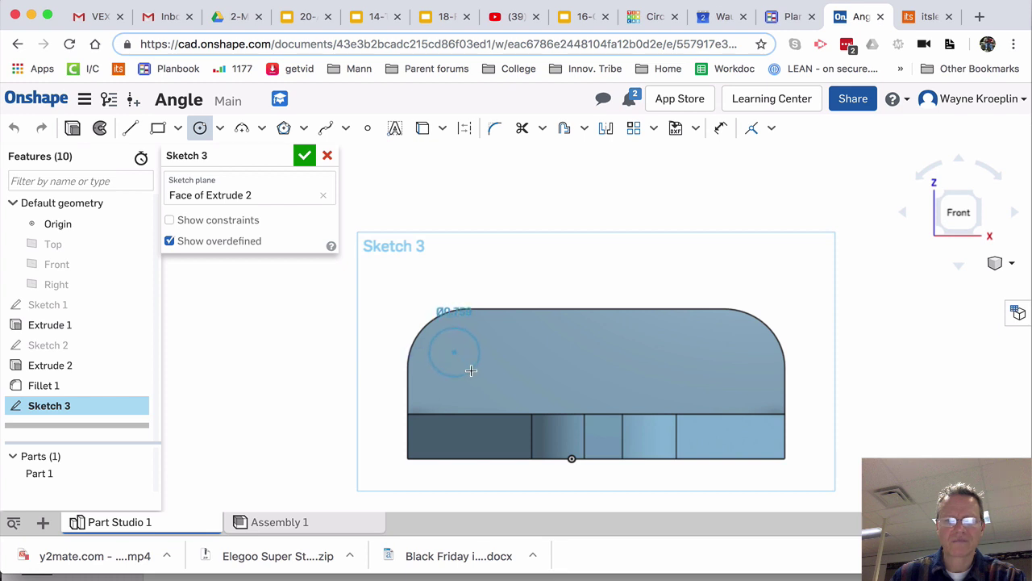
{"action": "left_click", "coordinate": [471, 370]}
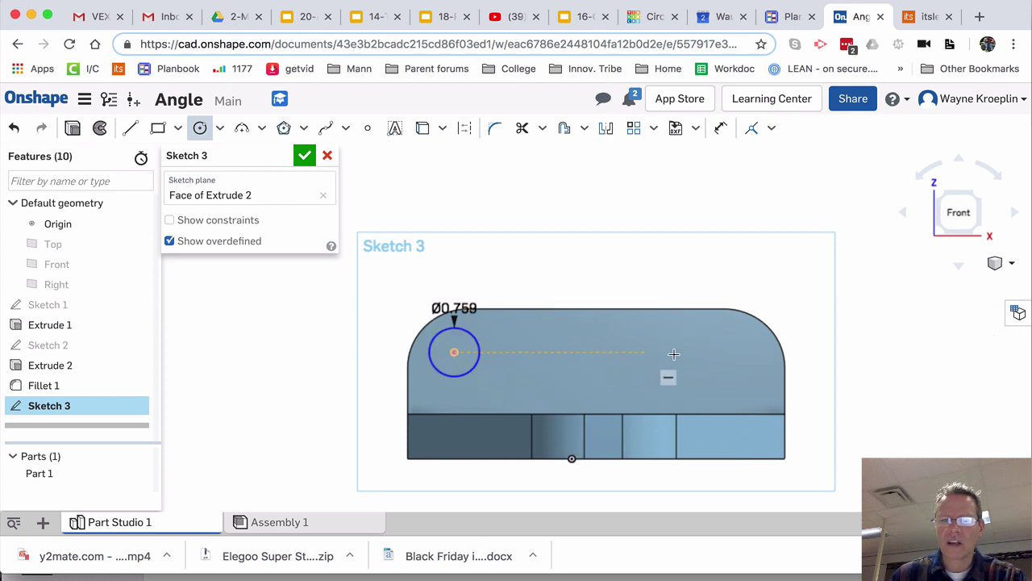
{"action": "left_click", "coordinate": [744, 353]}
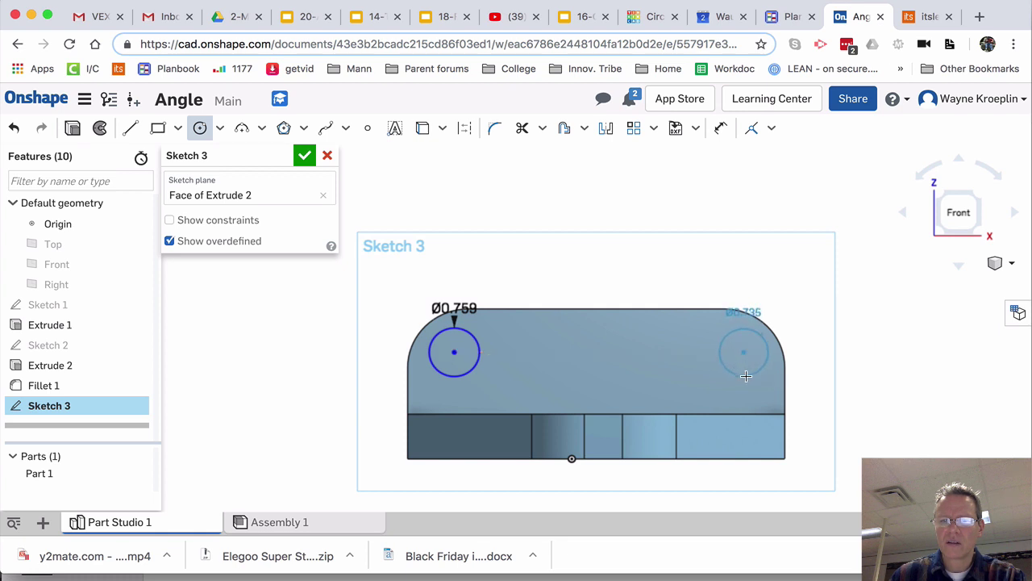
{"action": "left_click", "coordinate": [746, 377]}
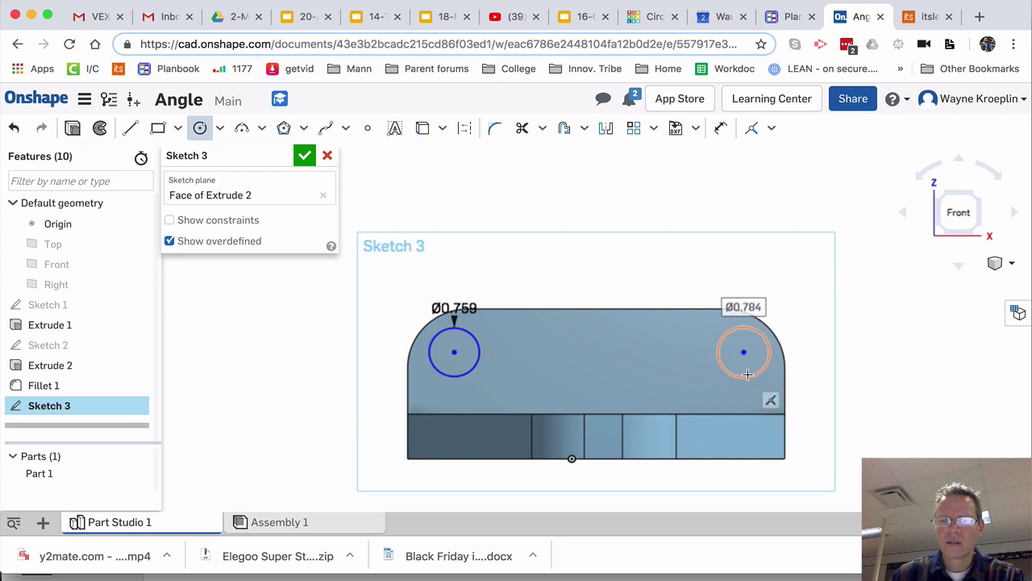
{"action": "double_click", "coordinate": [749, 306]}
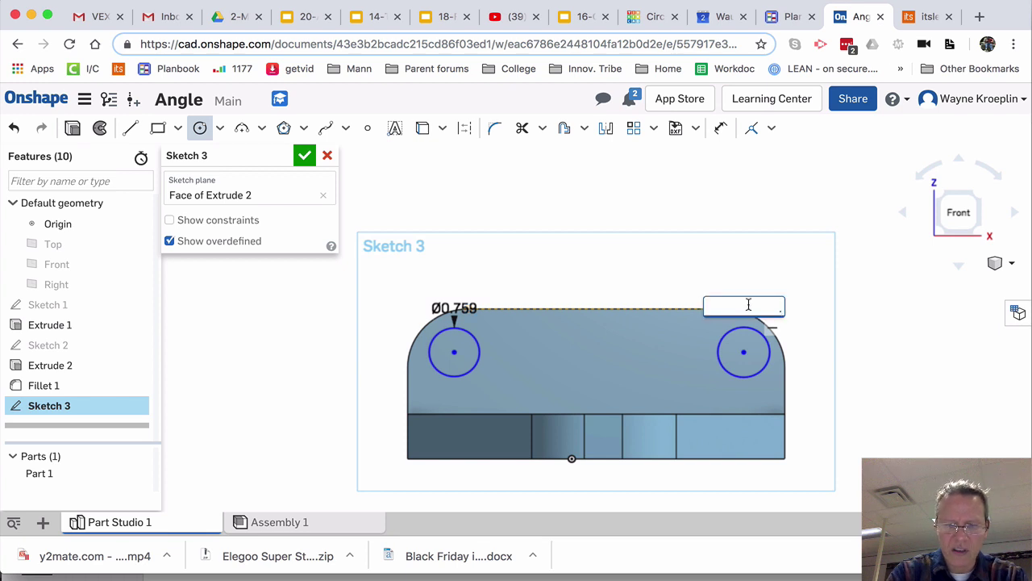
{"action": "key", "text": "Return"}
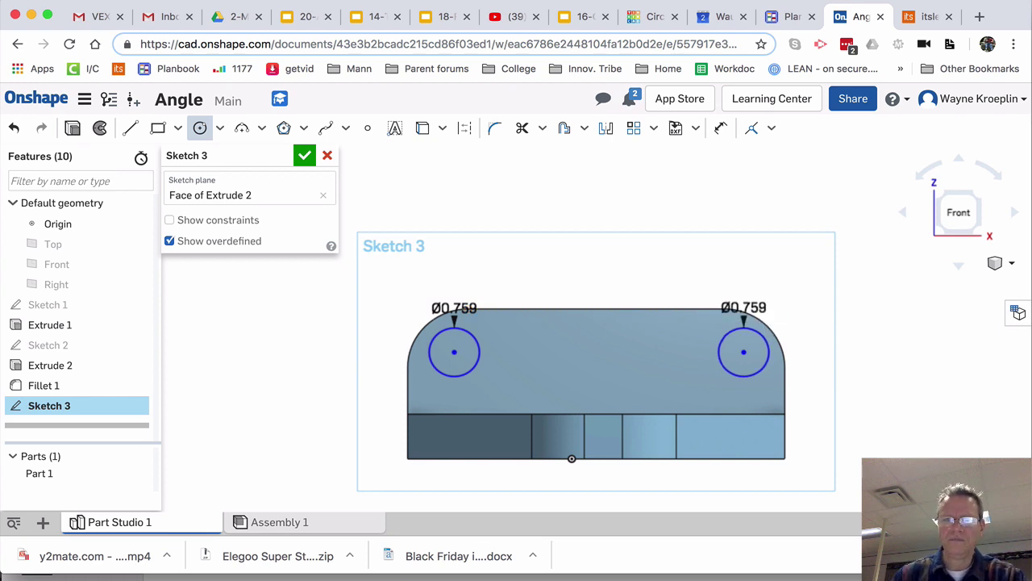
{"action": "left_click", "coordinate": [304, 155]}
{"action": "mouse_move", "coordinate": [599, 194]}
{"action": "right_mouse_down"}
{"action": "mouse_move", "coordinate": [560, 185]}
{"action": "mouse_move", "coordinate": [550, 272]}
{"action": "right_mouse_up"}
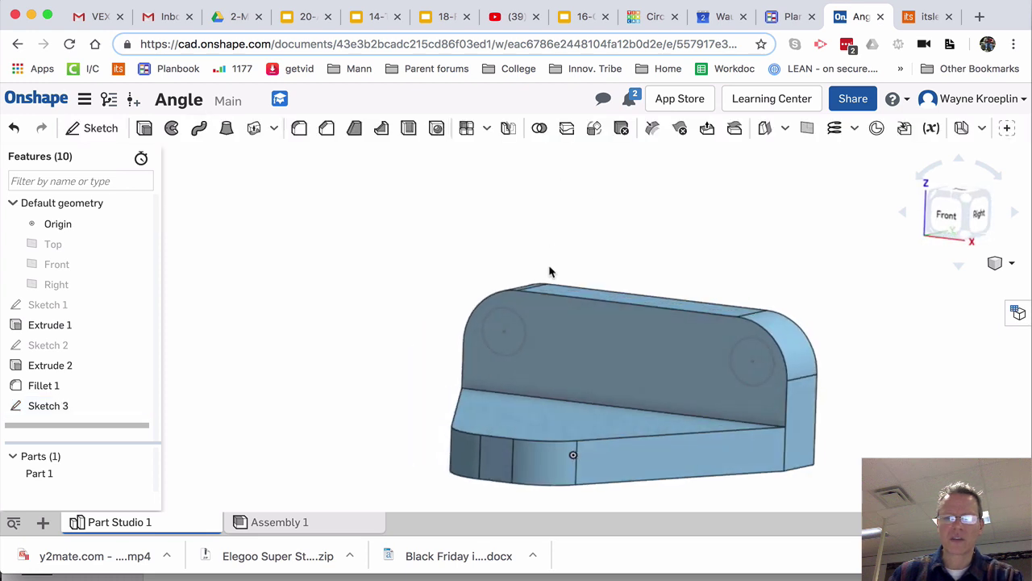
Remove-extrude both Sketch 3 circles 1 in, boring two holes through the back wall
{"action": "left_click", "coordinate": [516, 334]}
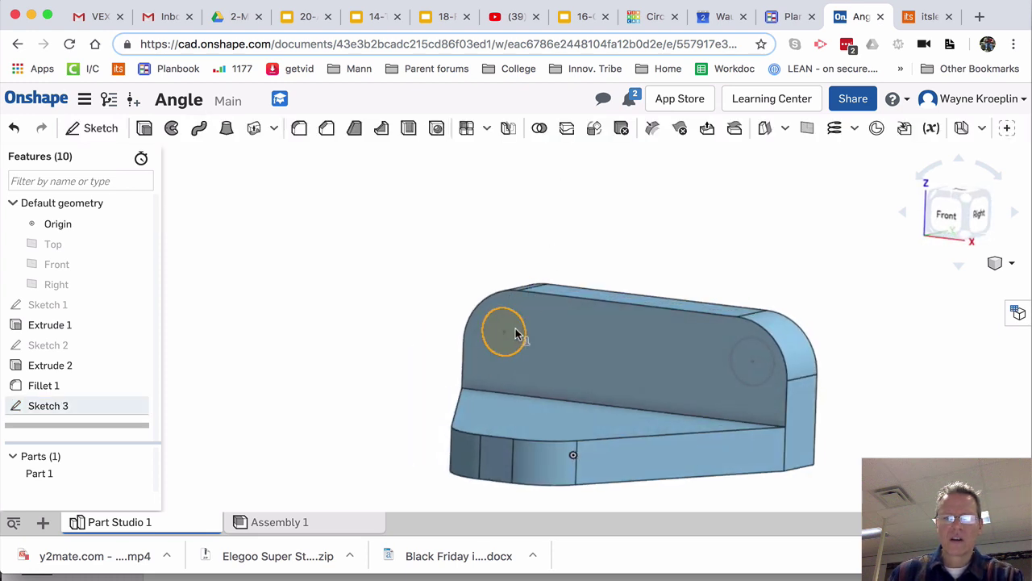
{"action": "left_click", "coordinate": [757, 350]}
{"action": "right_click", "coordinate": [757, 355]}
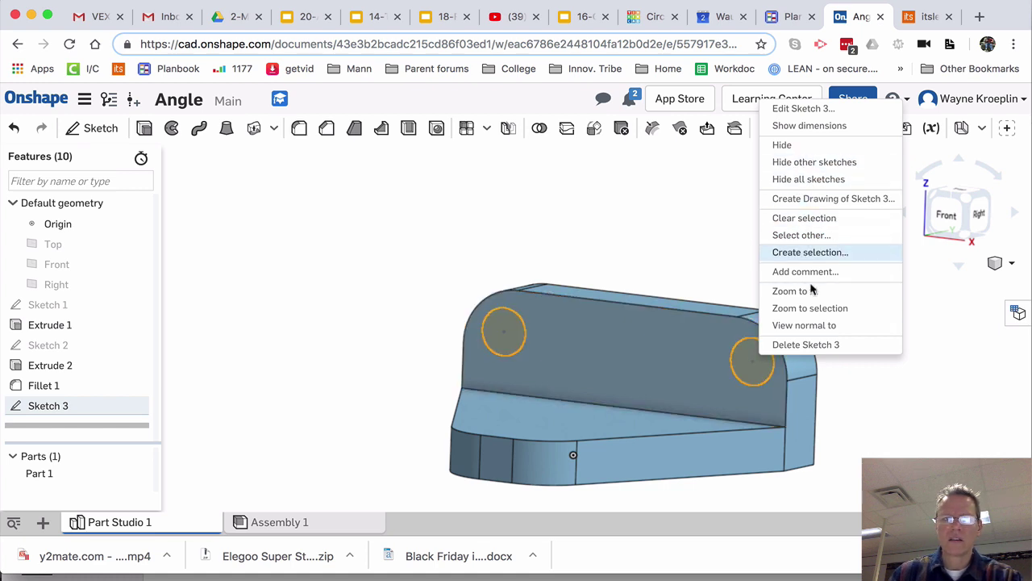
{"action": "left_click", "coordinate": [145, 128]}
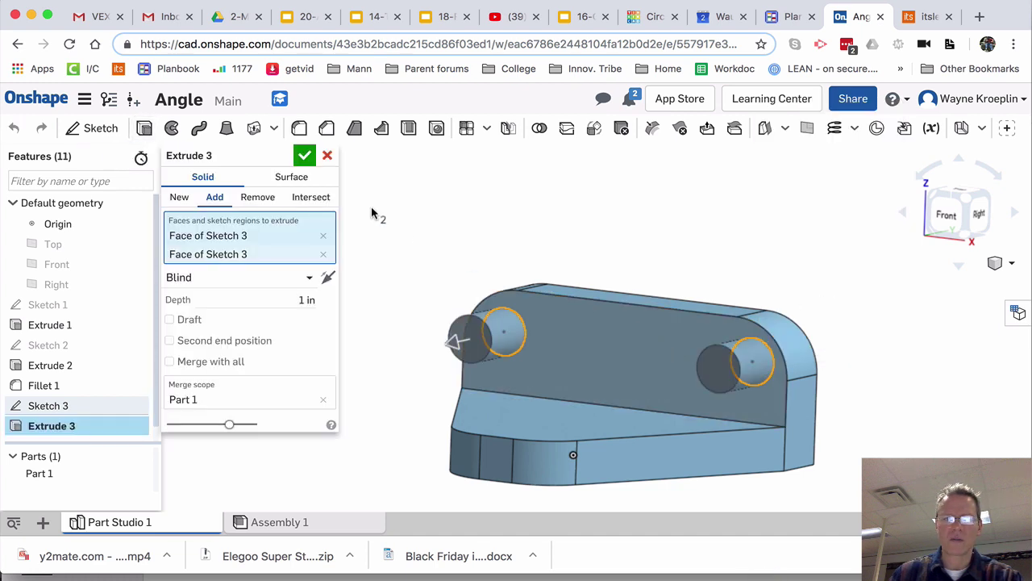
{"action": "left_click", "coordinate": [258, 198]}
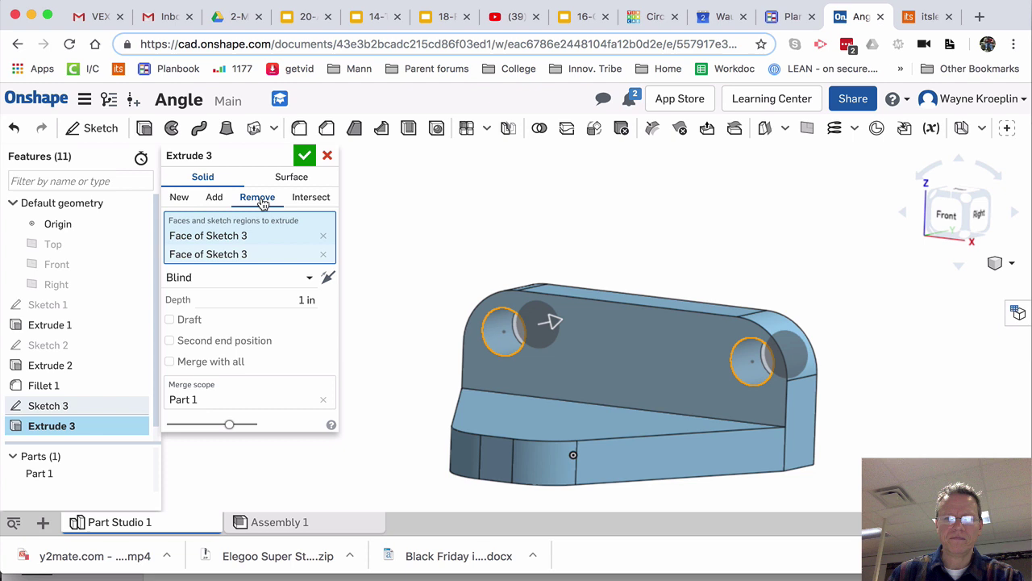
{"action": "right_click_drag", "start_coordinate": [496, 223], "coordinate": [605, 244]}
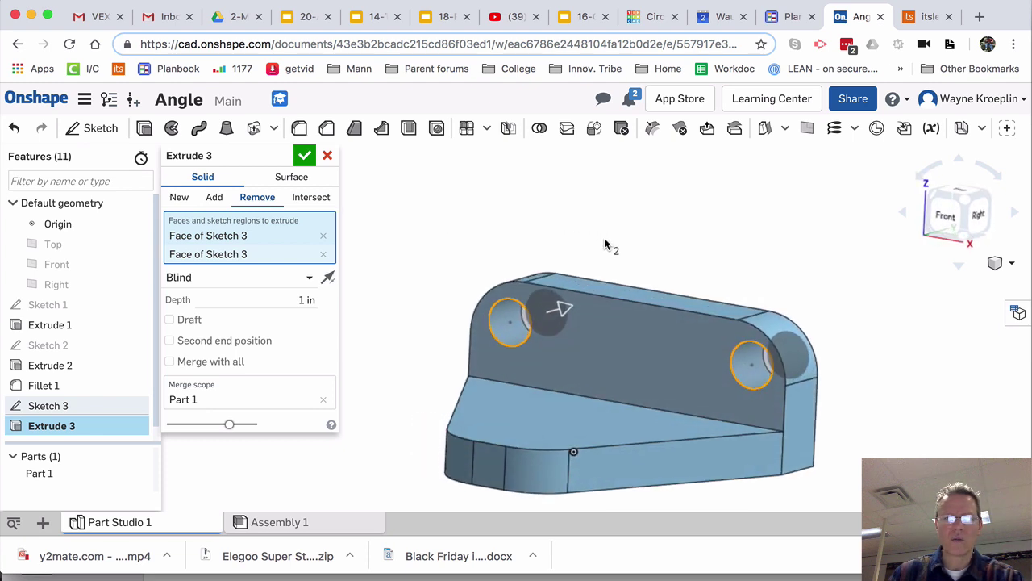
{"action": "left_click", "coordinate": [307, 160]}
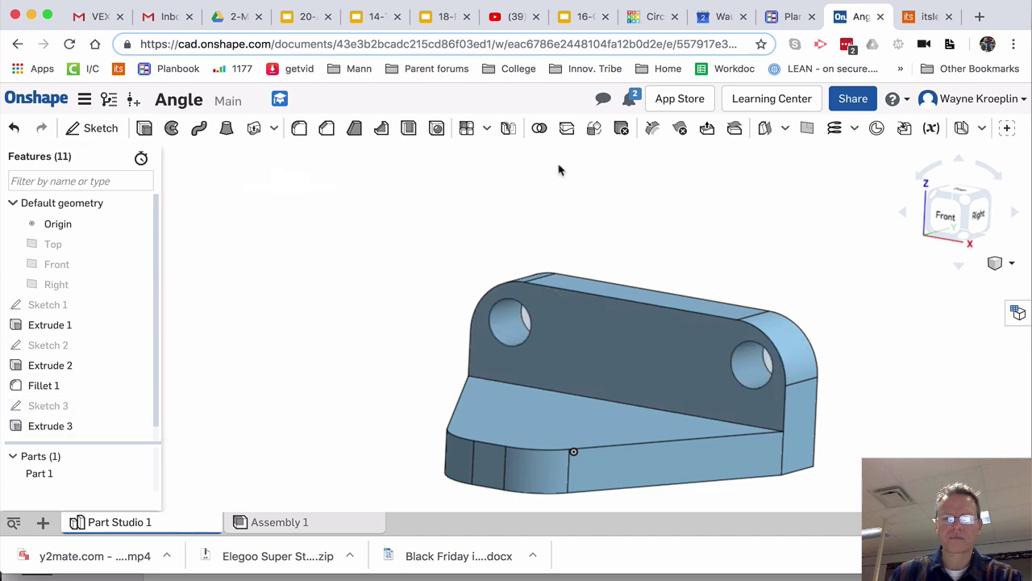
{"action": "key", "text": "super+grave"}
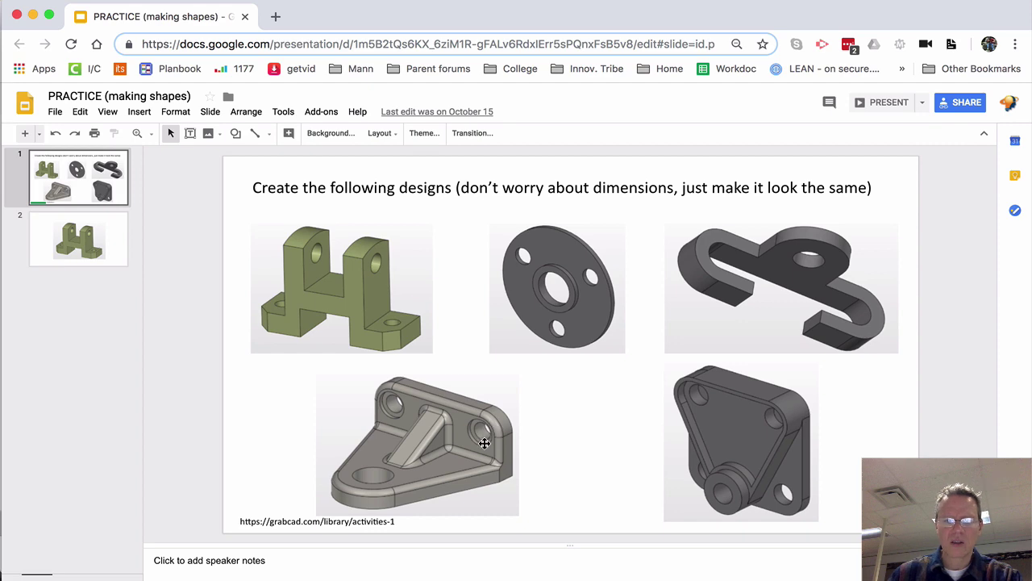
Sketch Ø0.961 and Ø0.947 circles concentric with the left and right holes on the back wall
{"action": "key", "text": "super+grave"}
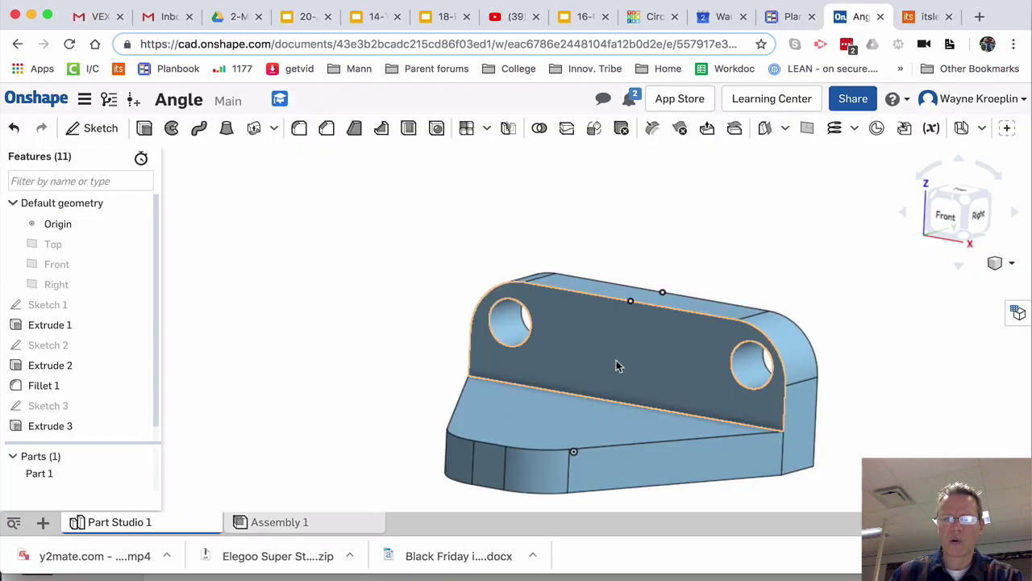
{"action": "right_click", "coordinate": [616, 360]}
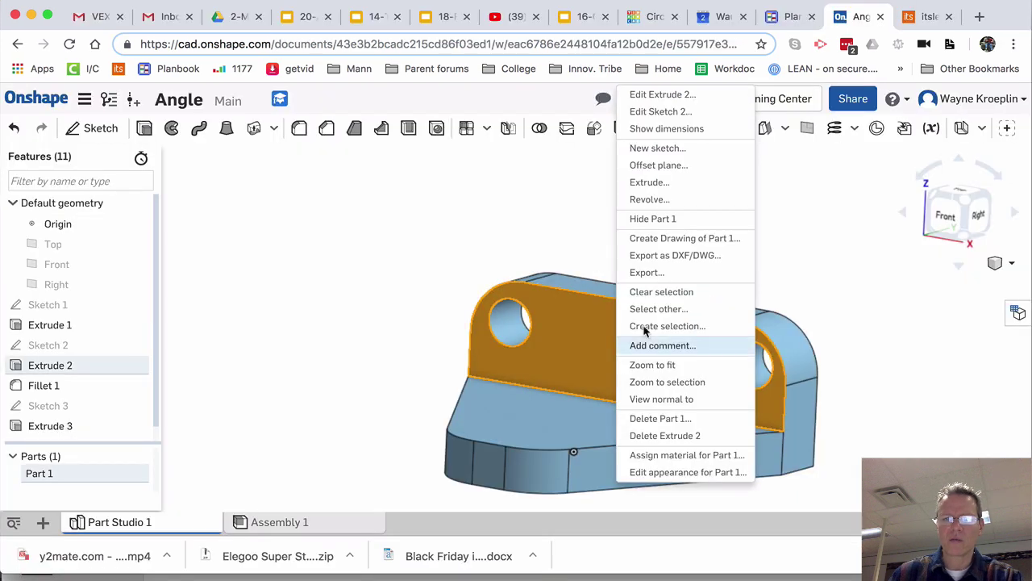
{"action": "left_click", "coordinate": [657, 148]}
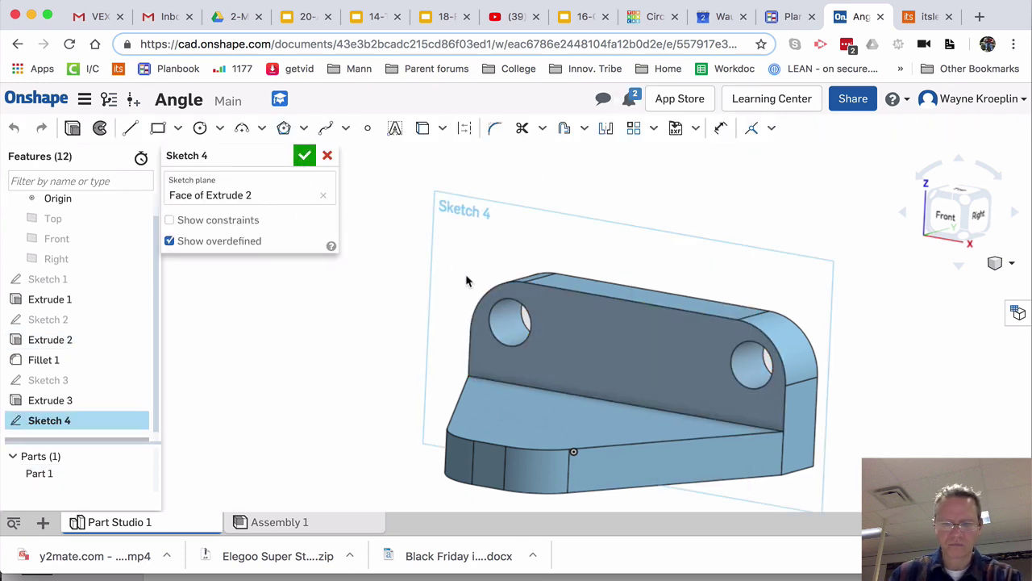
{"action": "key", "text": "n"}
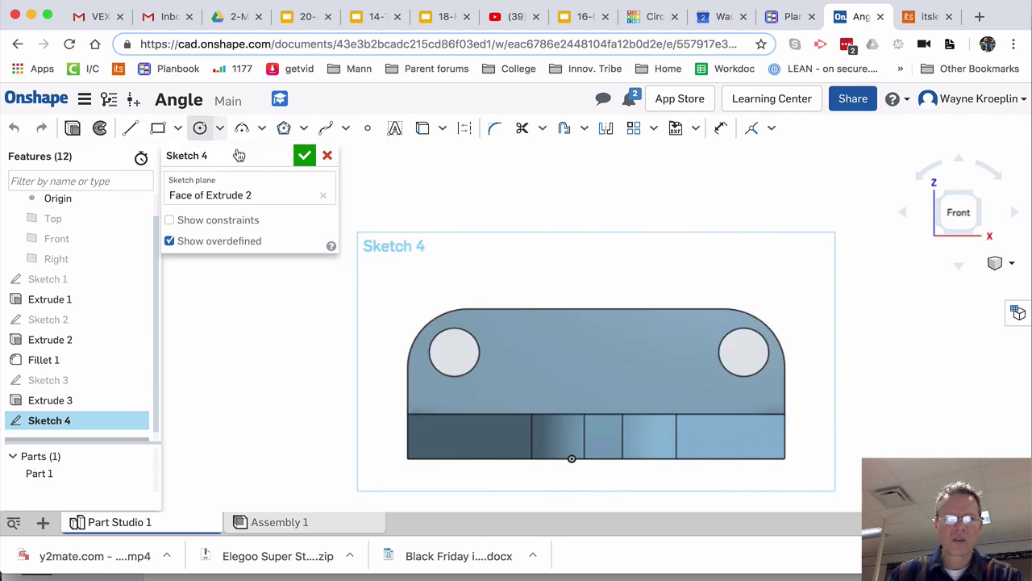
{"action": "left_click", "coordinate": [454, 353]}
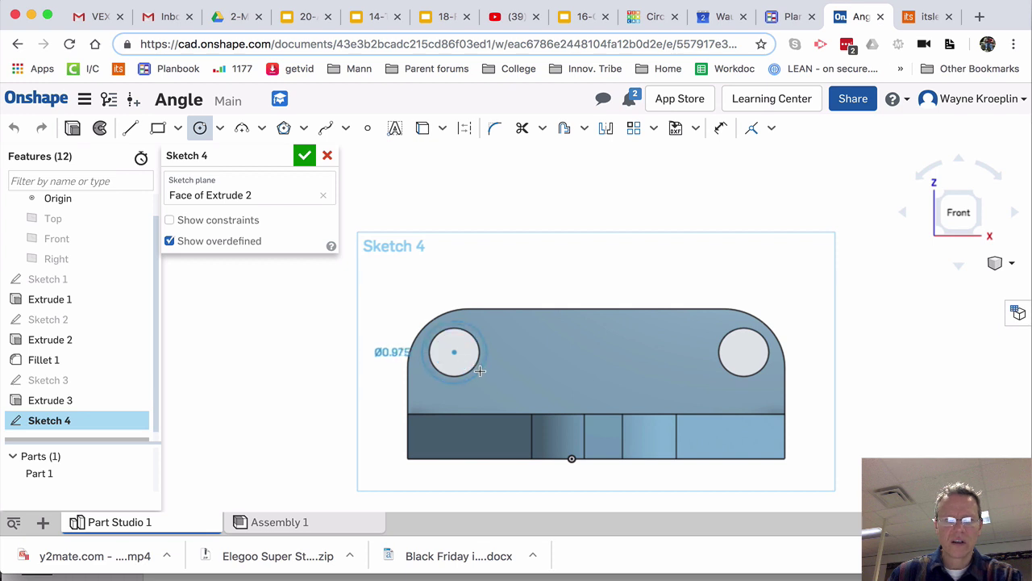
{"action": "left_click", "coordinate": [480, 370]}
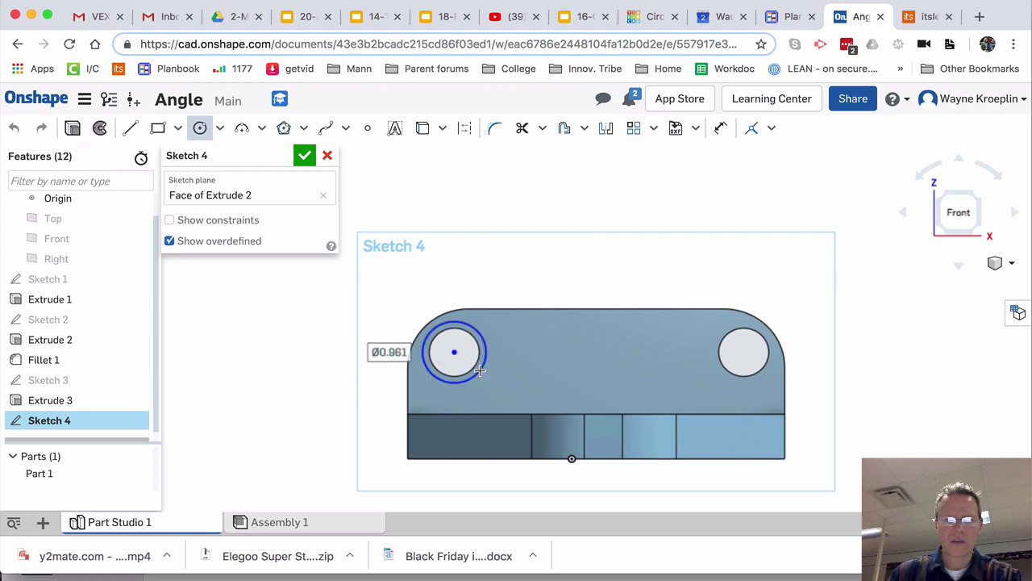
{"action": "left_click", "coordinate": [744, 352]}
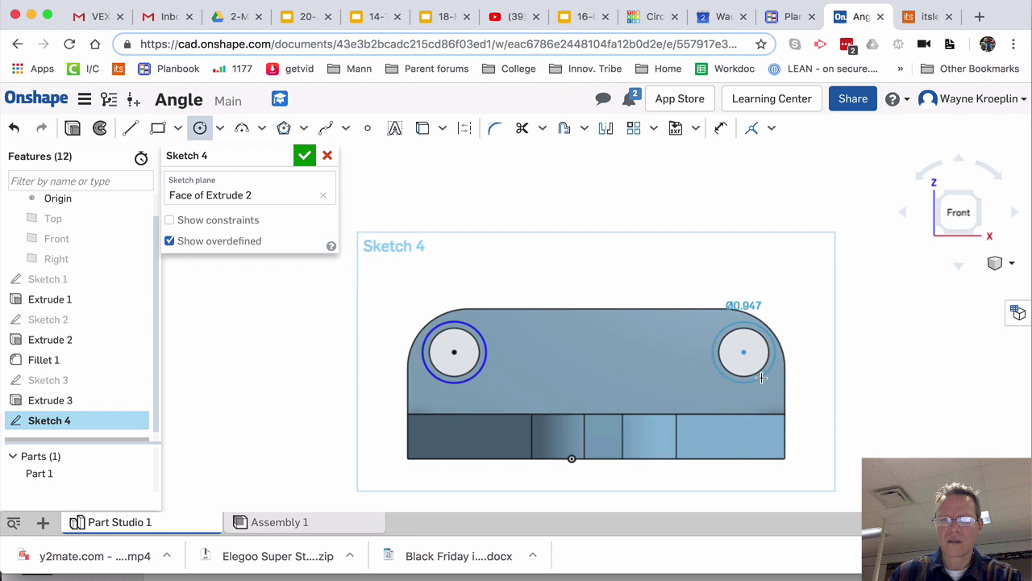
{"action": "left_click", "coordinate": [758, 373]}
{"action": "left_click", "coordinate": [304, 155]}
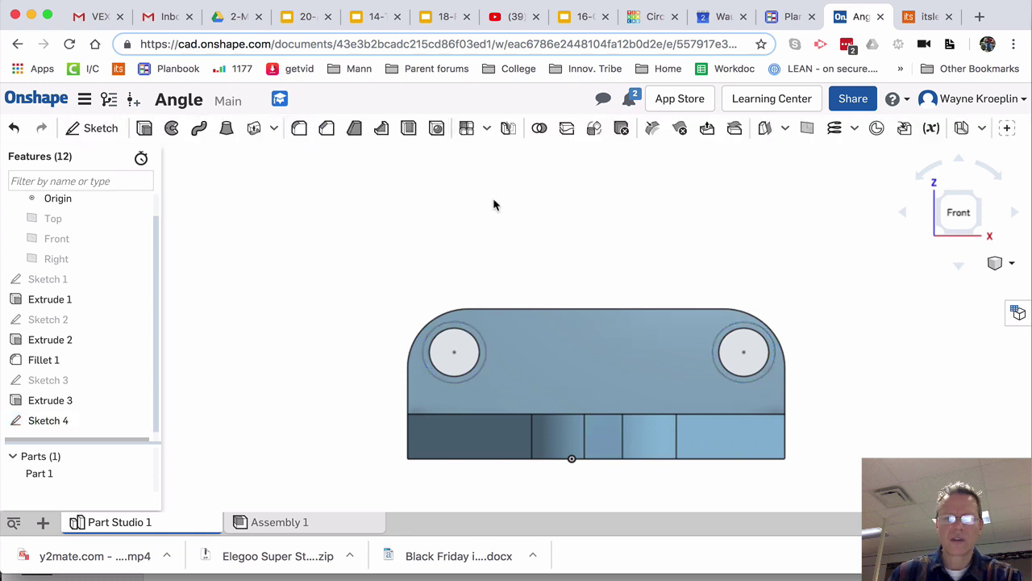
Select the Sketch 4 ring regions around both back-wall holes
{"action": "key", "text": "shift+7"}
{"action": "scroll", "coordinate": [500, 329], "scroll_direction": "up", "scroll_amount": 5}
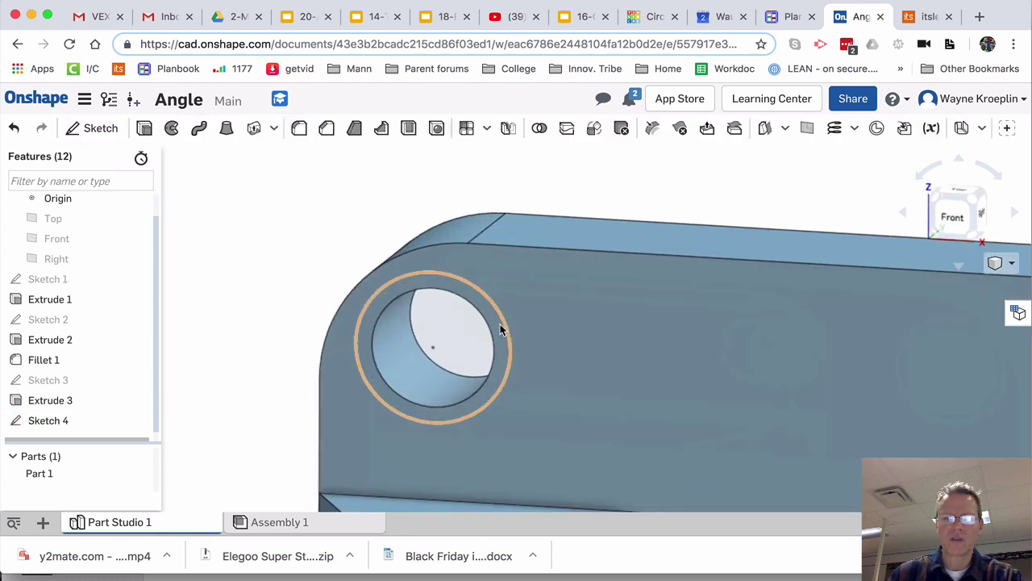
{"action": "scroll", "coordinate": [492, 320], "scroll_direction": "down", "scroll_amount": 5}
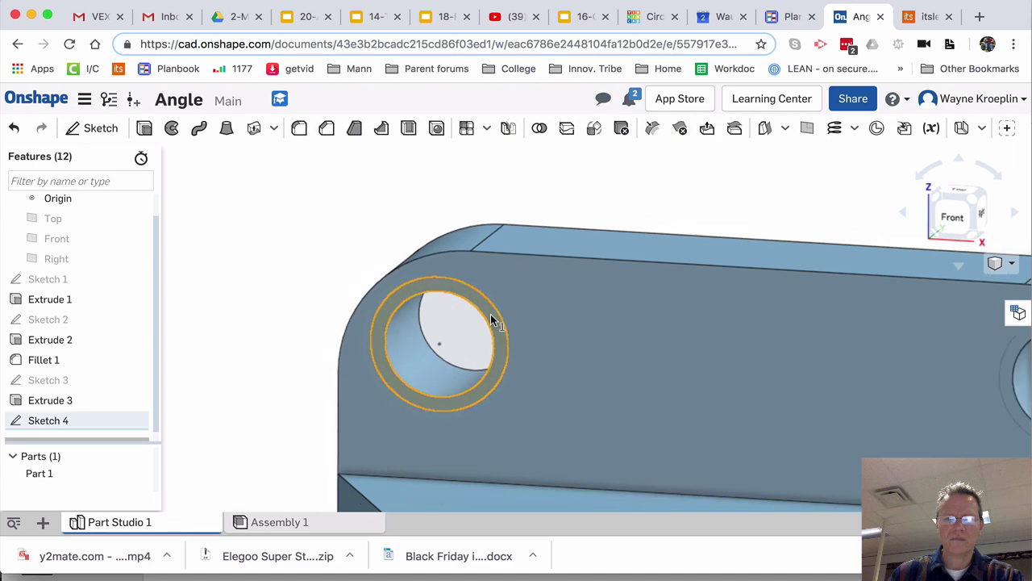
{"action": "scroll", "coordinate": [629, 341], "scroll_direction": "up", "scroll_amount": 6}
{"action": "left_click", "coordinate": [635, 337]}
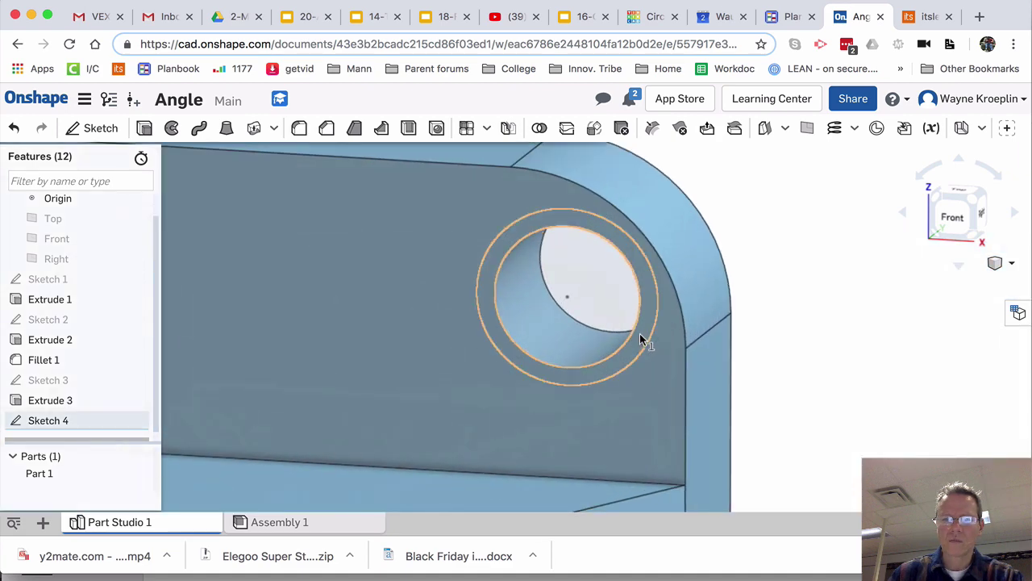
{"action": "scroll", "coordinate": [641, 337], "scroll_direction": "down", "scroll_amount": 5}
{"action": "scroll", "coordinate": [640, 333], "scroll_direction": "down", "scroll_amount": 2}
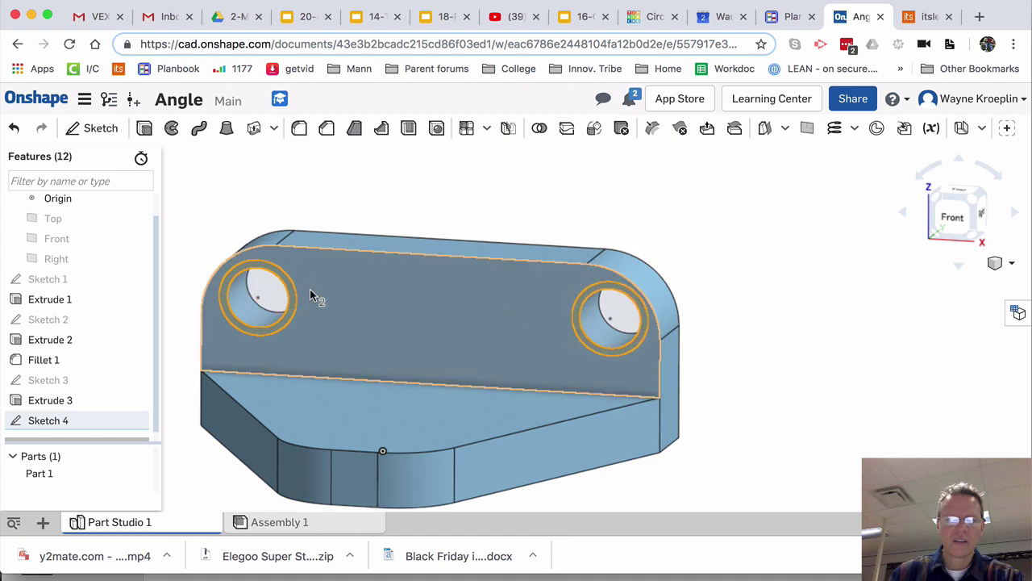
{"action": "scroll", "coordinate": [728, 295], "scroll_direction": "down", "scroll_amount": 1}
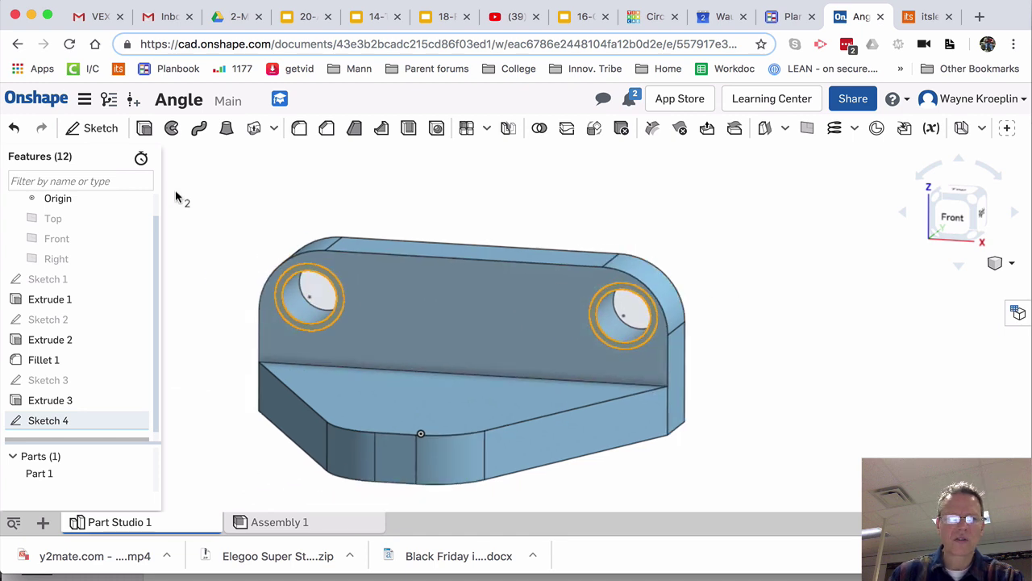
Remove-extrude the Sketch 4 rings about 0.08 in deep to counterbore both holes
{"action": "left_click", "coordinate": [144, 129]}
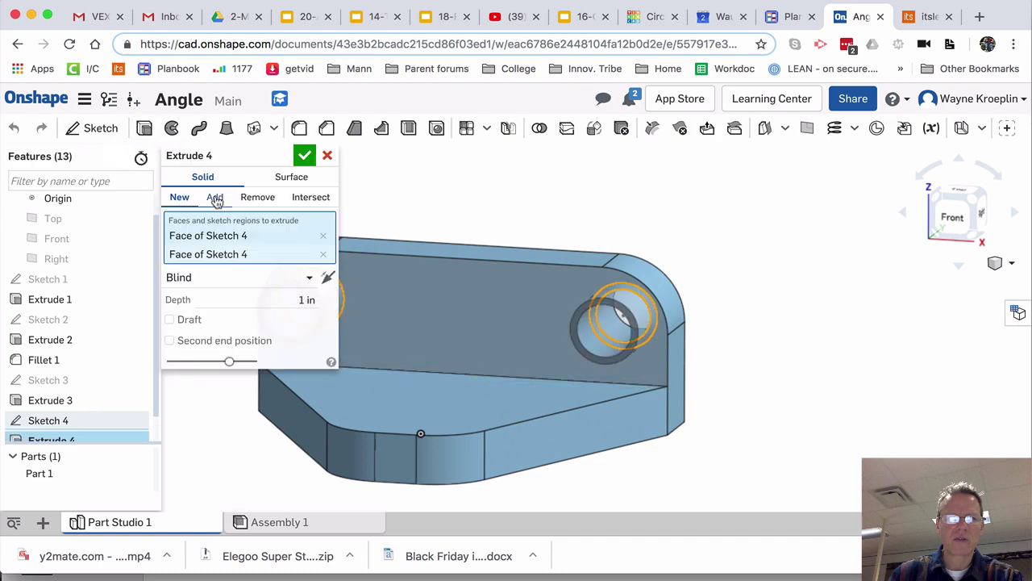
{"action": "left_click", "coordinate": [258, 199]}
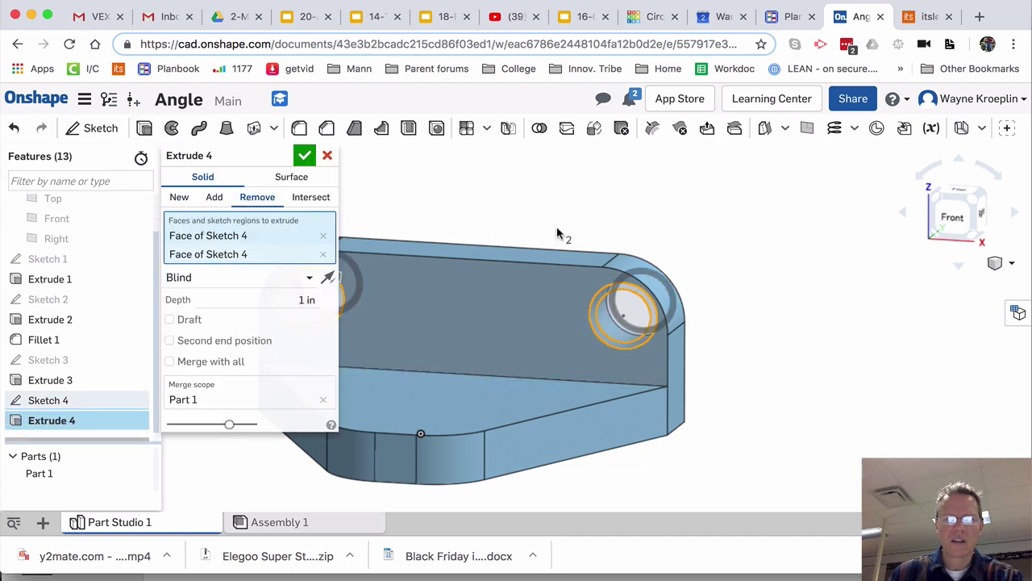
{"action": "right_click_drag", "start_coordinate": [621, 235], "coordinate": [547, 238]}
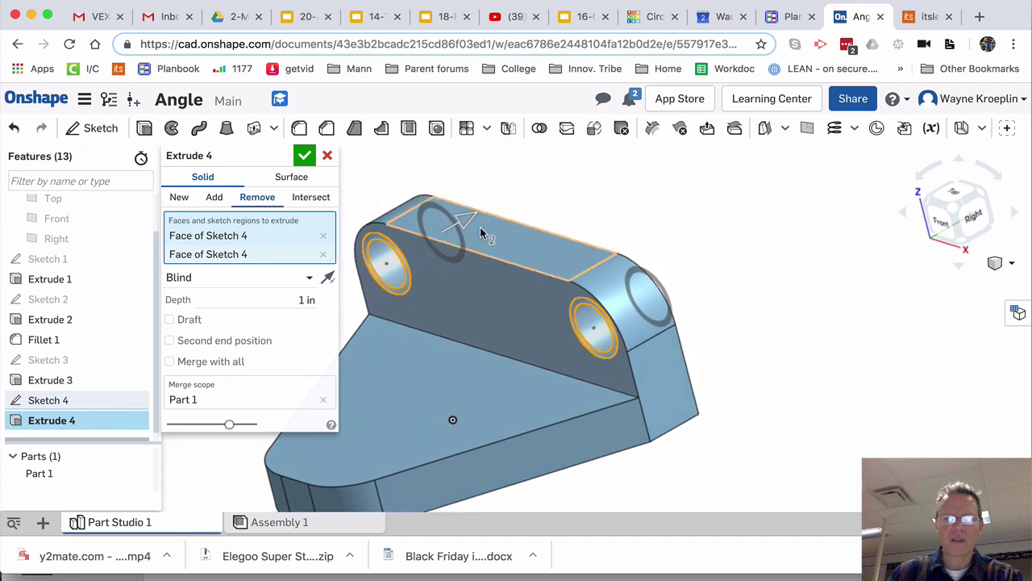
{"action": "left_click_drag", "start_coordinate": [465, 226], "coordinate": [418, 249]}
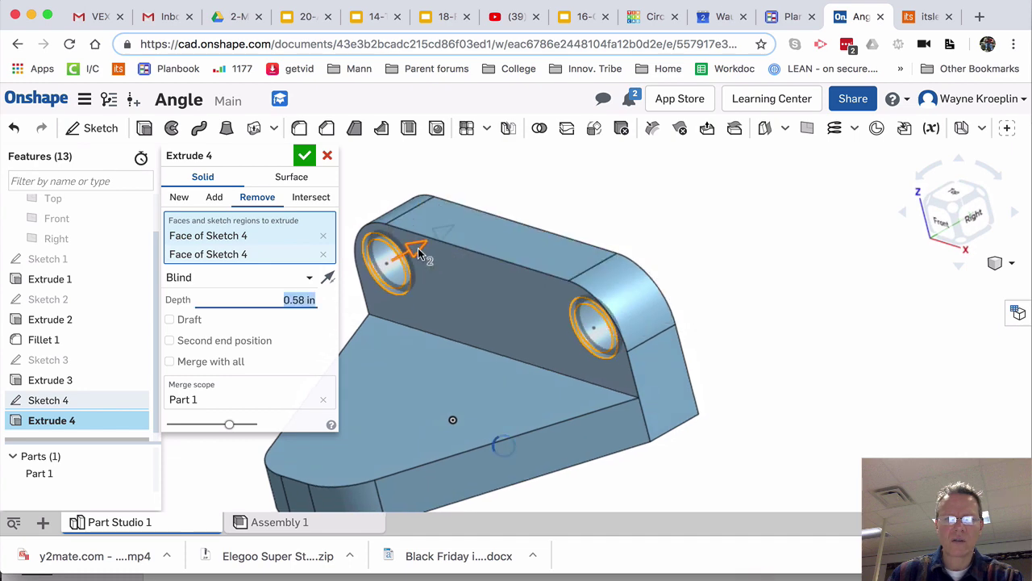
{"action": "key", "text": "super+grave"}
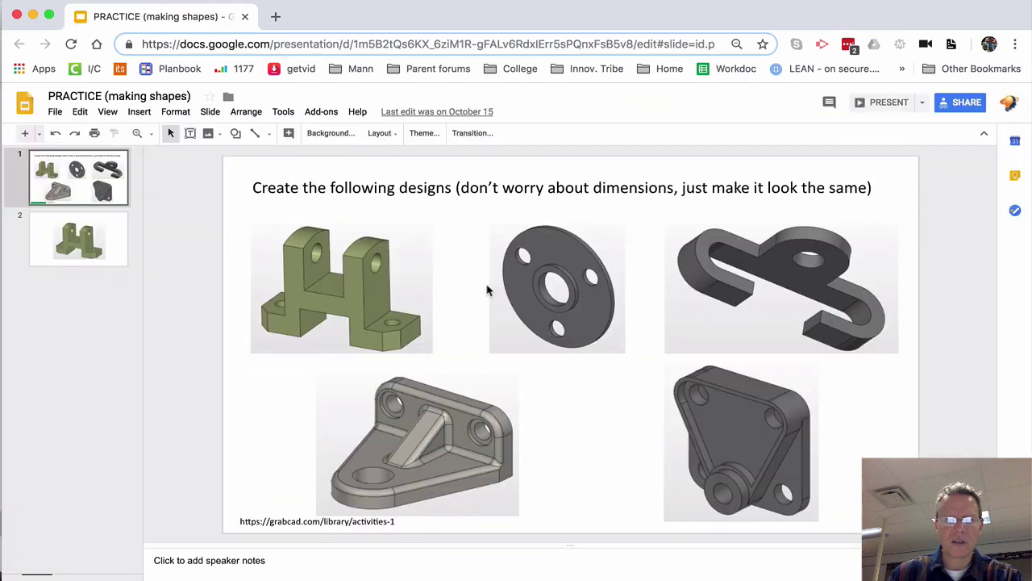
{"action": "key", "text": "super+grave"}
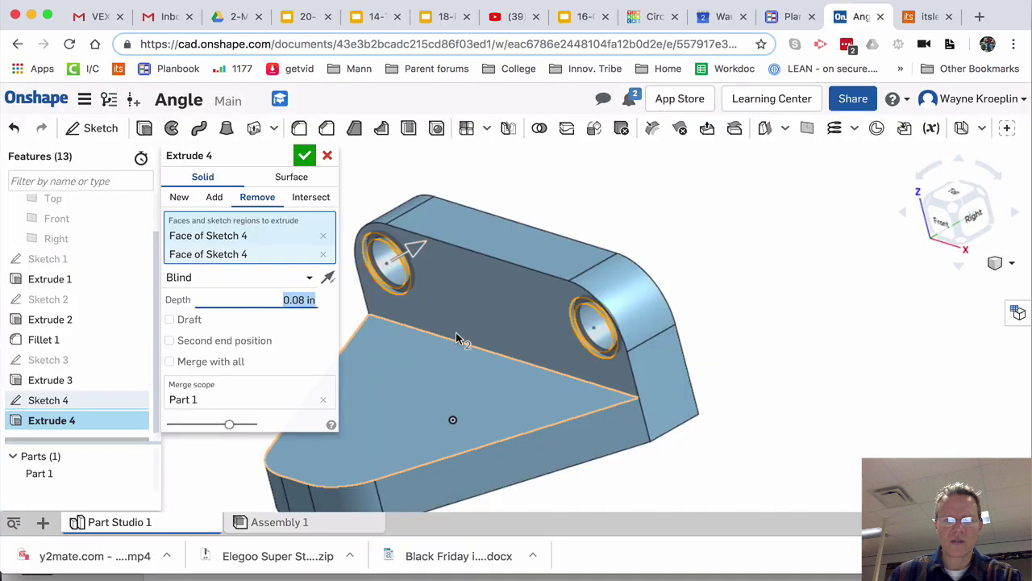
{"action": "left_click", "coordinate": [304, 154]}
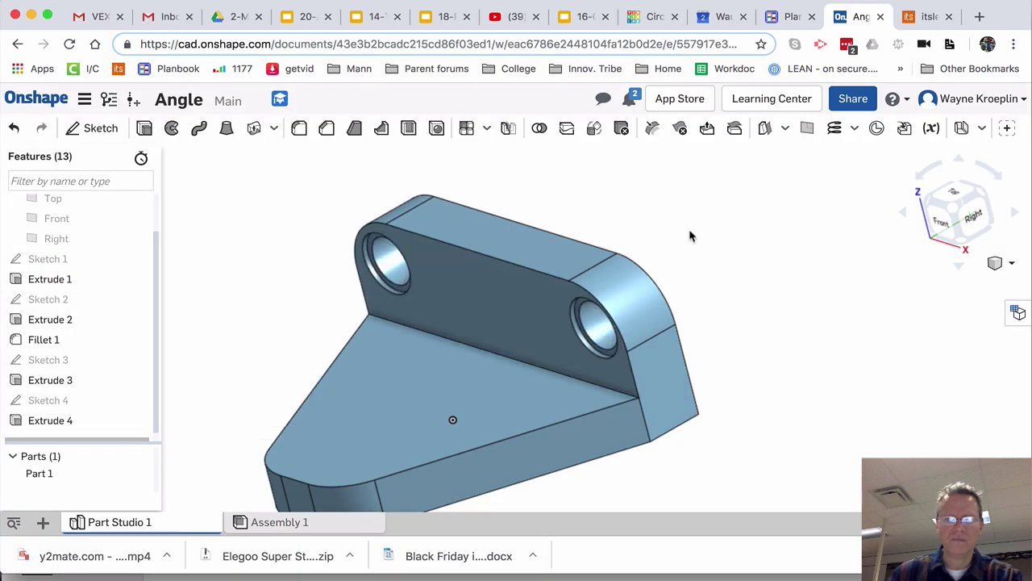
View the part from the front and compare it with the reference slide
{"action": "key", "text": "shift+1"}
{"action": "key", "text": "super+grave"}
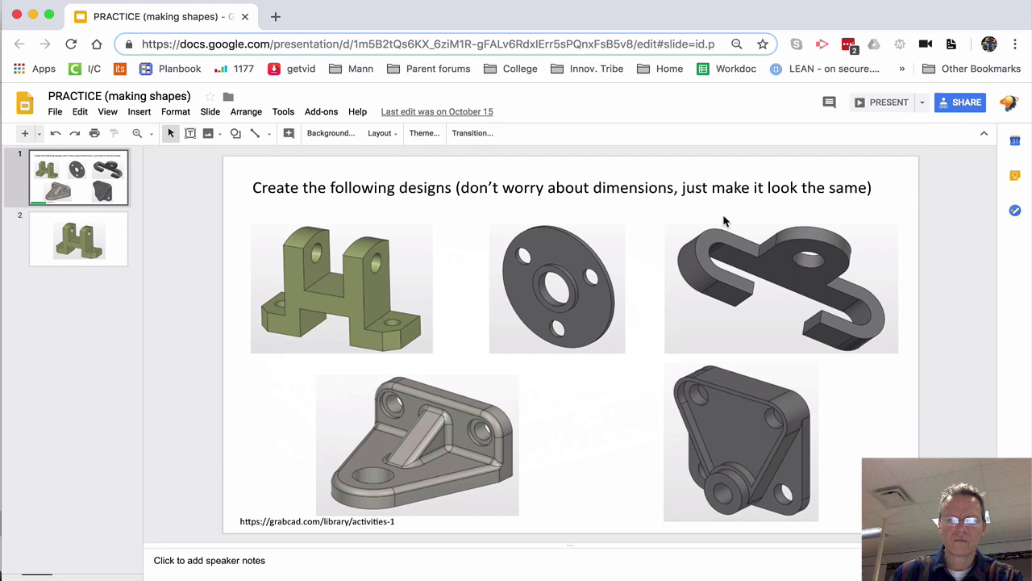
{"action": "key", "text": "super+grave"}
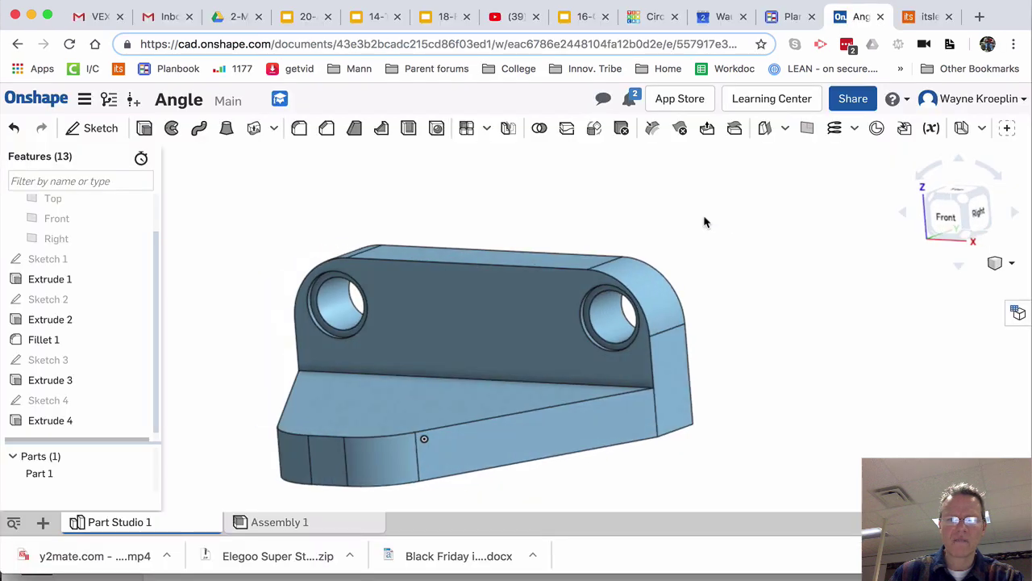
{"action": "key", "text": "super+grave"}
{"action": "right_click", "coordinate": [602, 361]}
{"action": "left_click", "coordinate": [577, 395]}
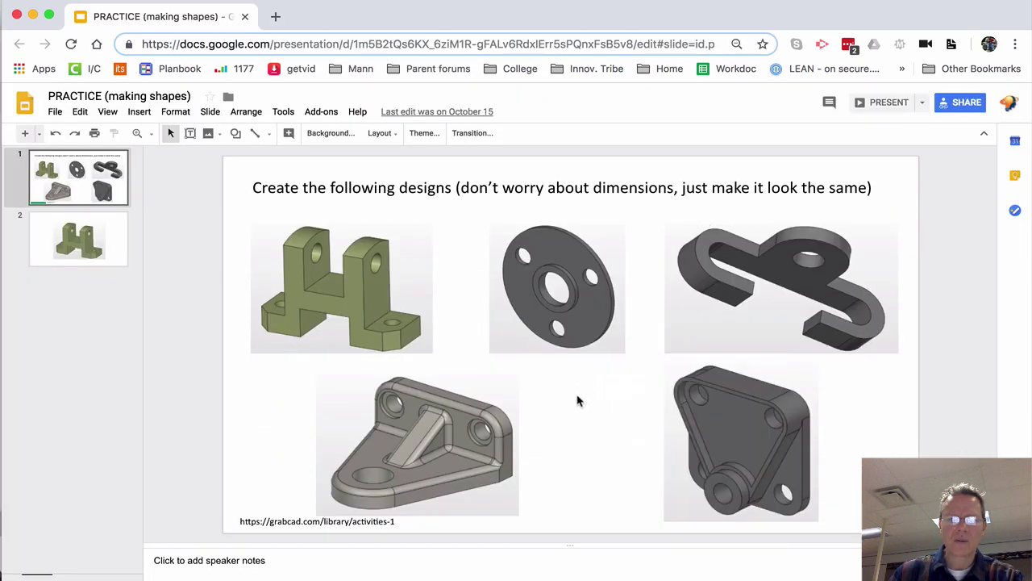
{"action": "key", "text": "super+grave"}
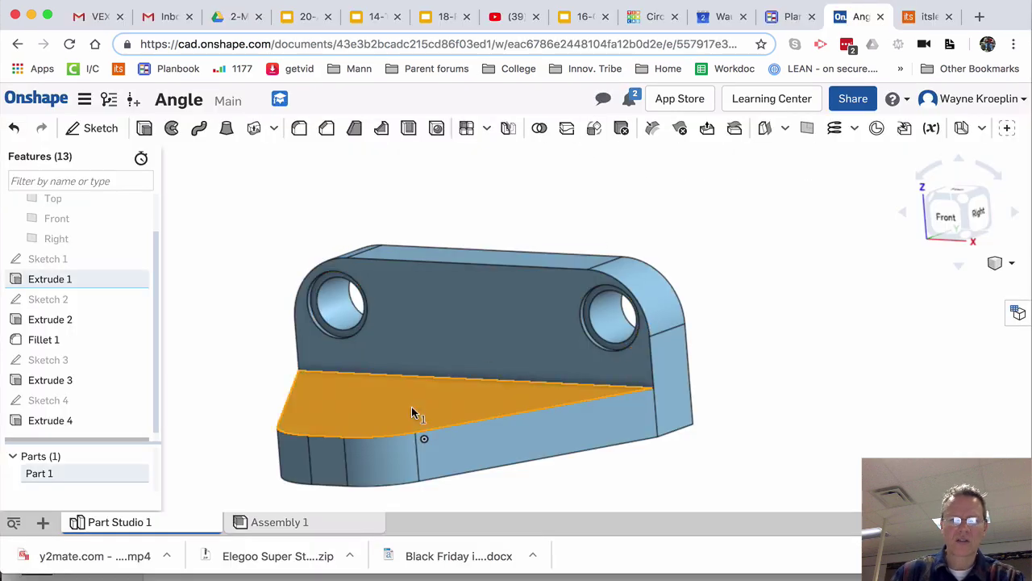
Draw a Ø1.089 circle on the base plate's top face, in line with its rounded end
{"action": "right_click", "coordinate": [412, 413]}
{"action": "left_click", "coordinate": [490, 151]}
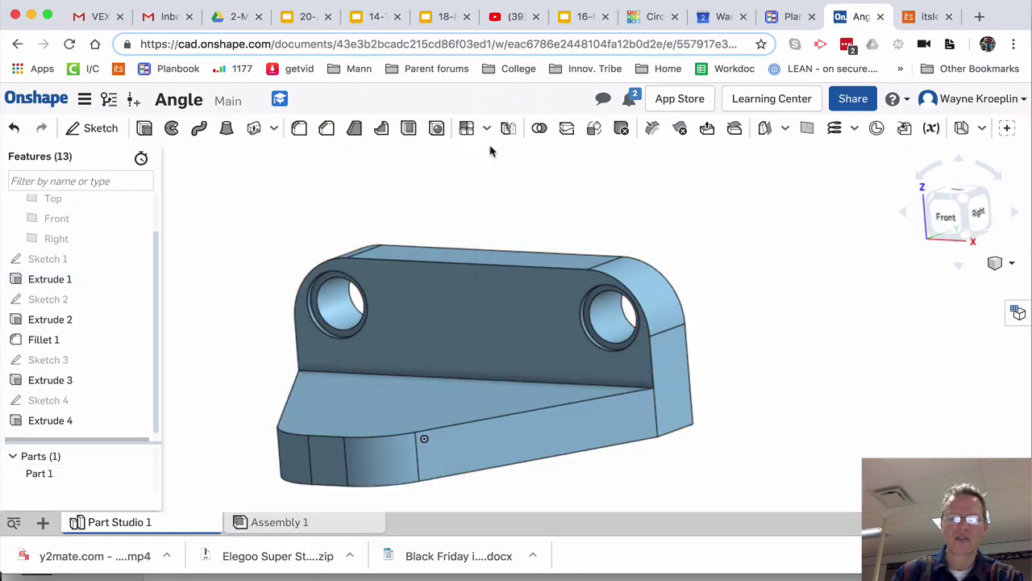
{"action": "key", "text": "n"}
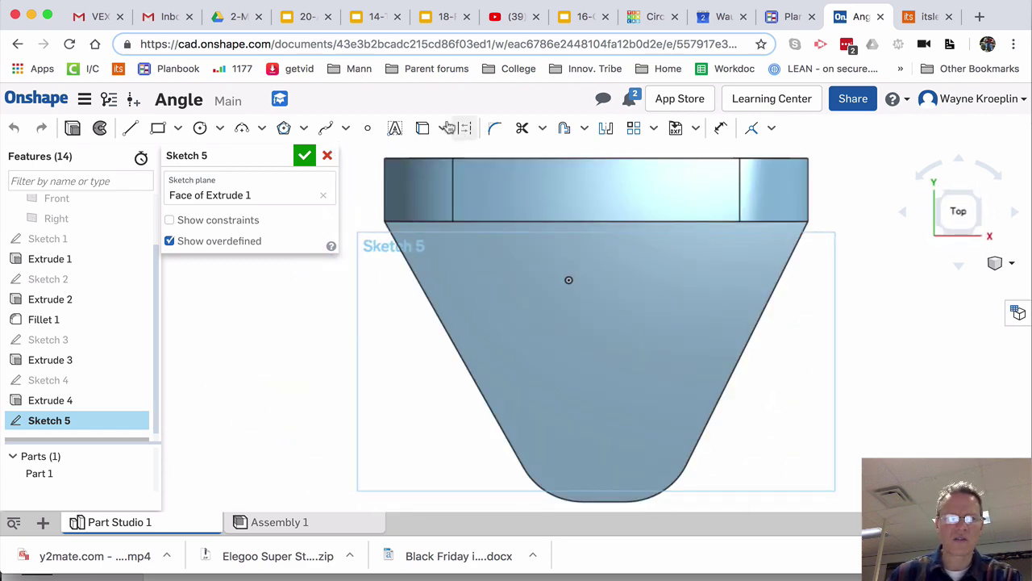
{"action": "left_click", "coordinate": [201, 129]}
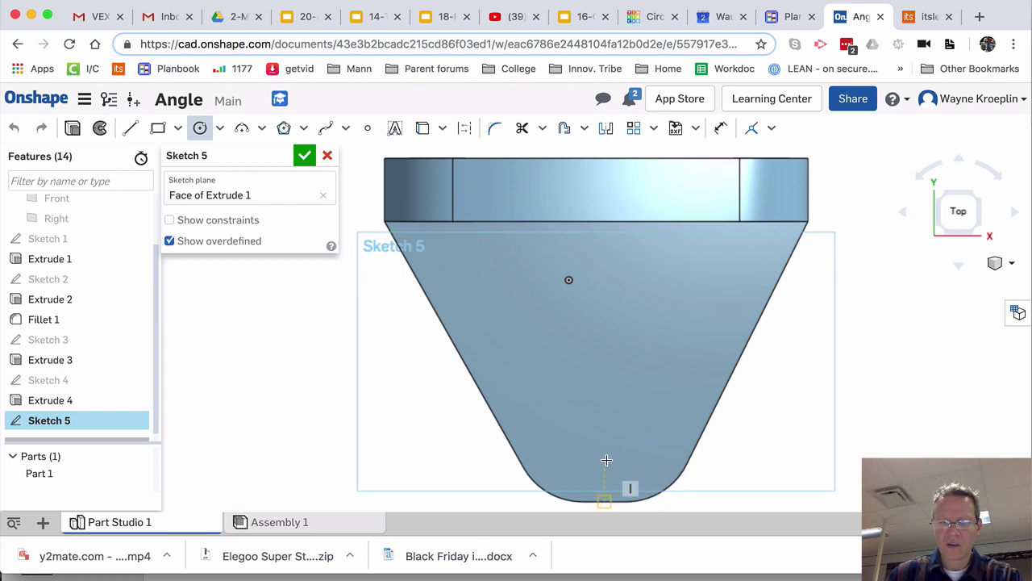
{"action": "left_click", "coordinate": [605, 436]}
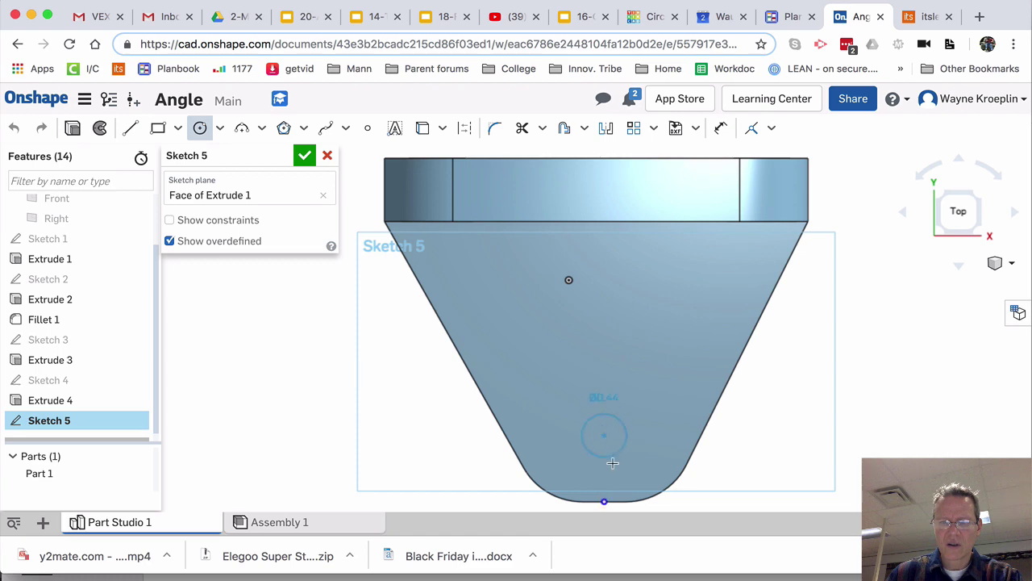
{"action": "key", "text": "super+grave"}
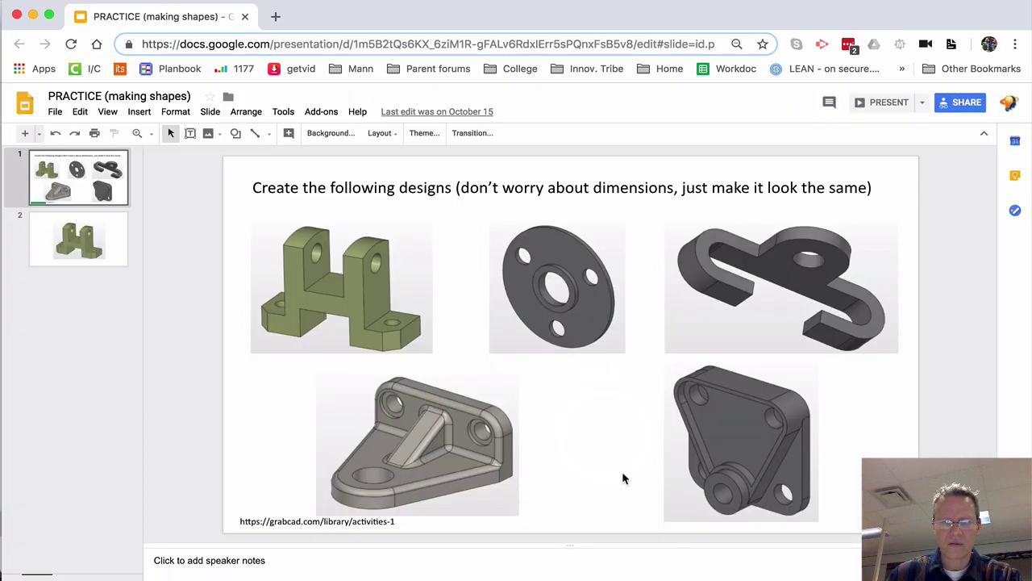
{"action": "key", "text": "super+grave"}
{"action": "left_click", "coordinate": [628, 469]}
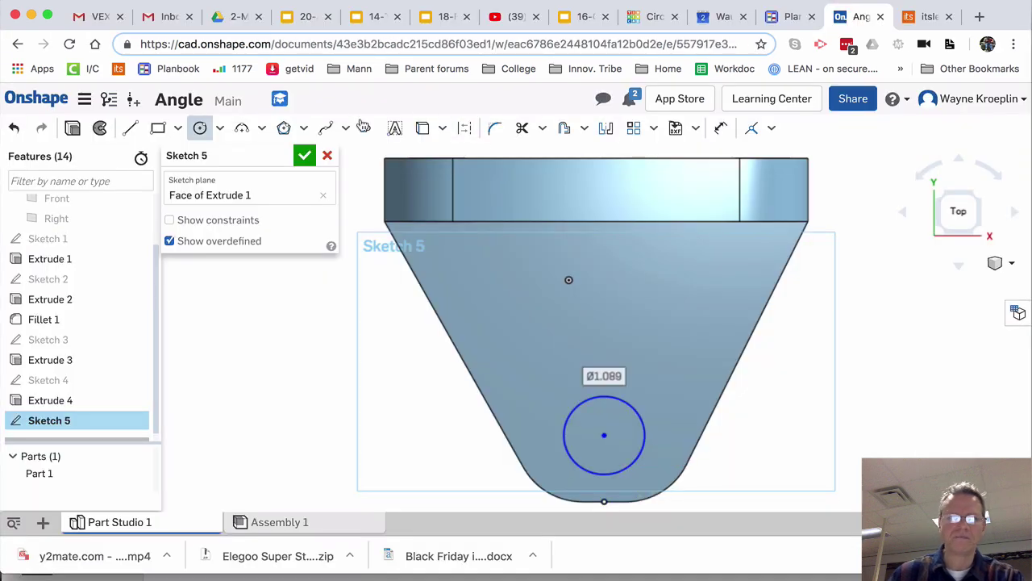
{"action": "left_click", "coordinate": [304, 154]}
{"action": "mouse_move", "coordinate": [705, 336]}
{"action": "right_mouse_down"}
{"action": "mouse_move", "coordinate": [663, 295]}
{"action": "mouse_move", "coordinate": [674, 309]}
{"action": "right_mouse_up"}
{"action": "left_click", "coordinate": [628, 433]}
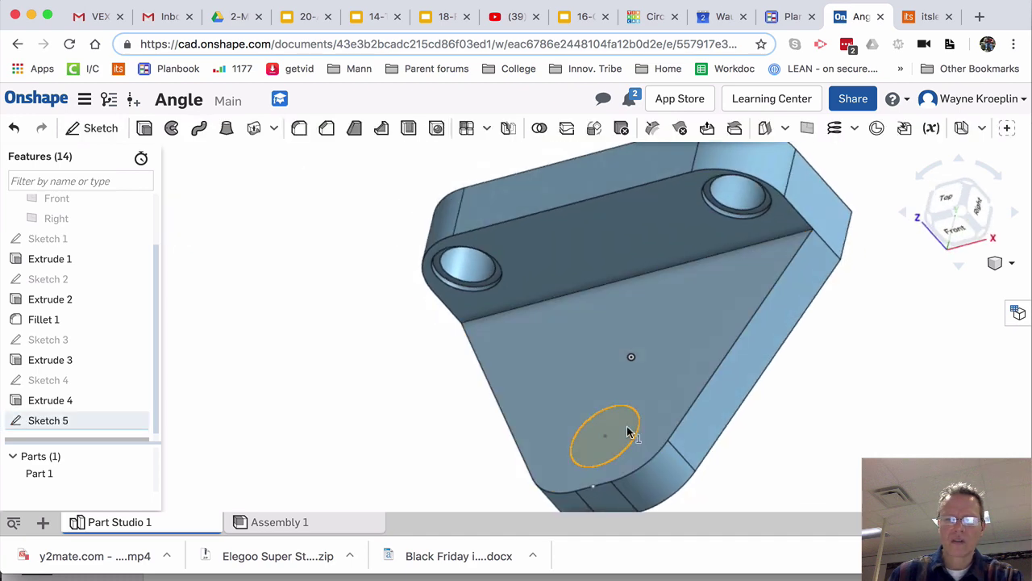
Remove-extrude the Sketch 5 circle through the base plate, making a hole near its rounded end
{"action": "right_click", "coordinate": [628, 433]}
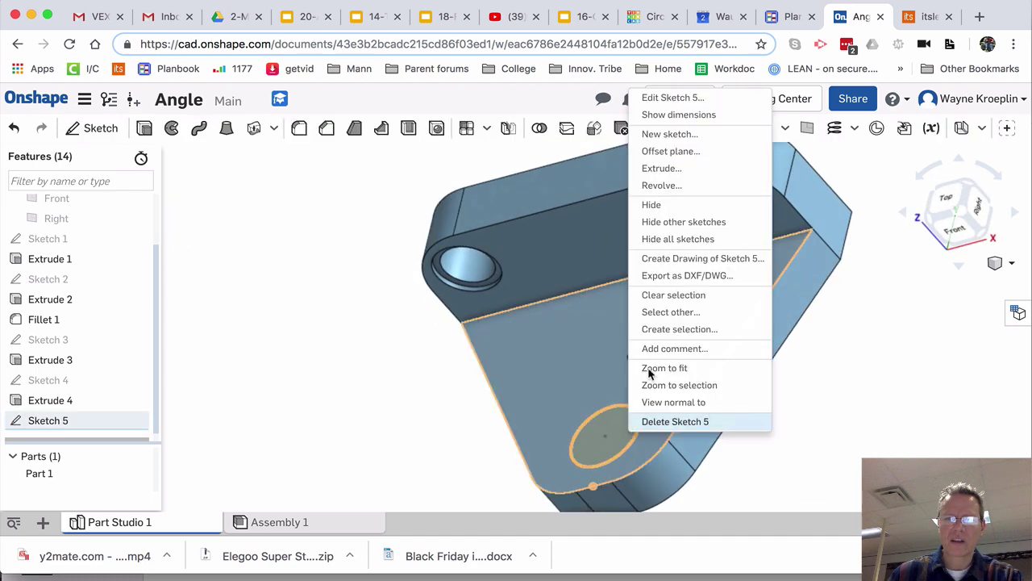
{"action": "left_click", "coordinate": [683, 175]}
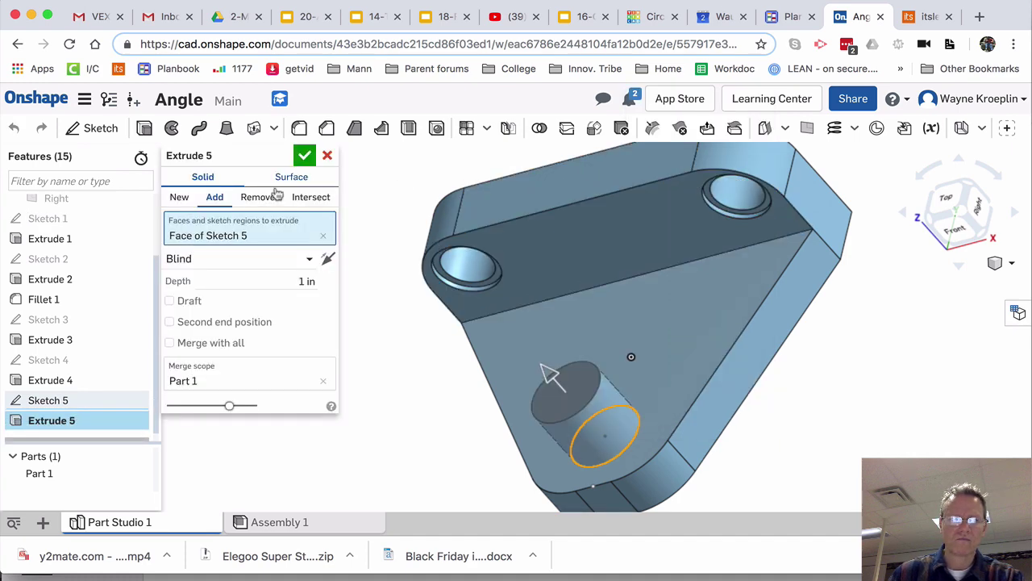
{"action": "left_click", "coordinate": [269, 198]}
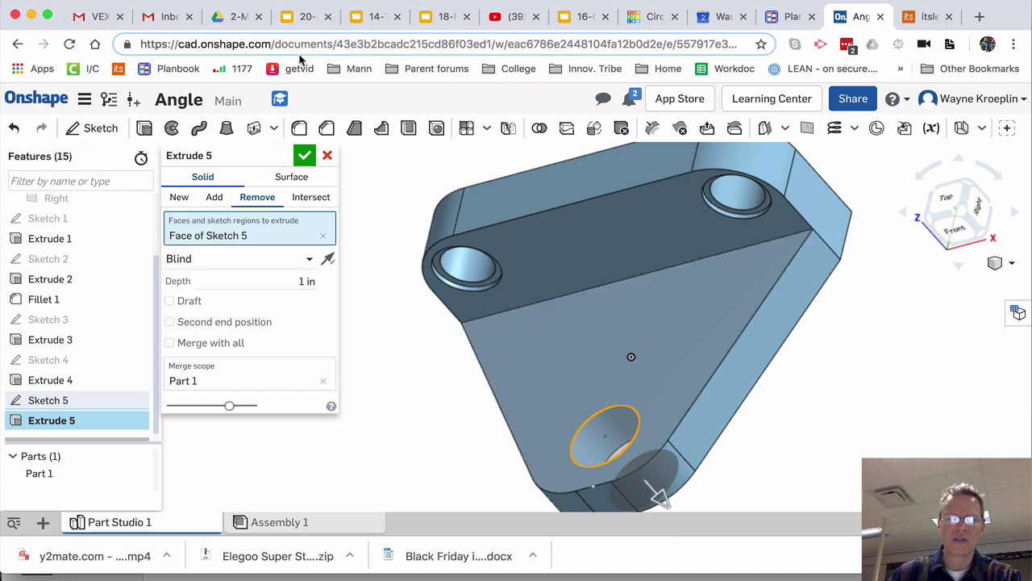
{"action": "left_click", "coordinate": [277, 259]}
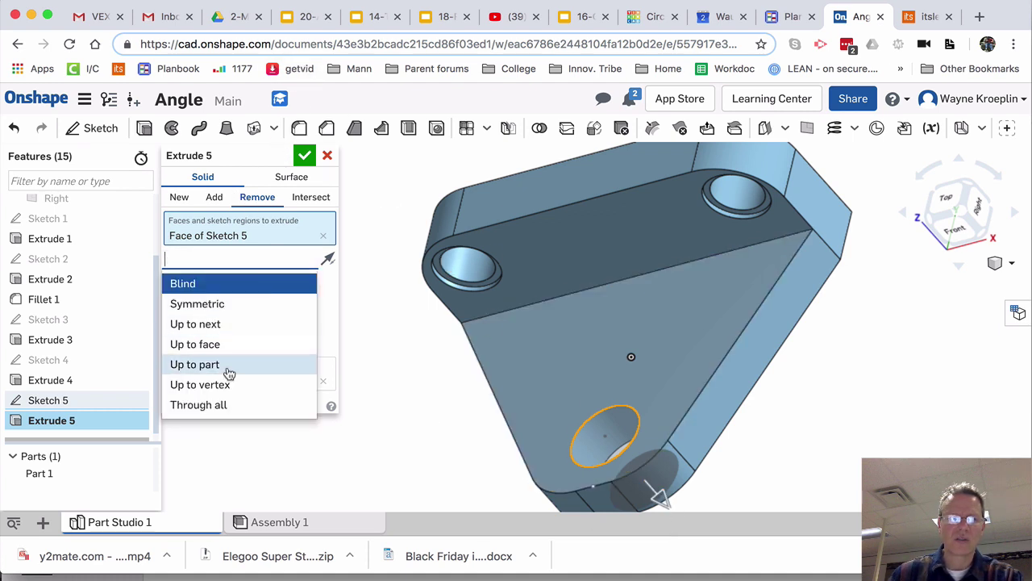
{"action": "left_click", "coordinate": [304, 158]}
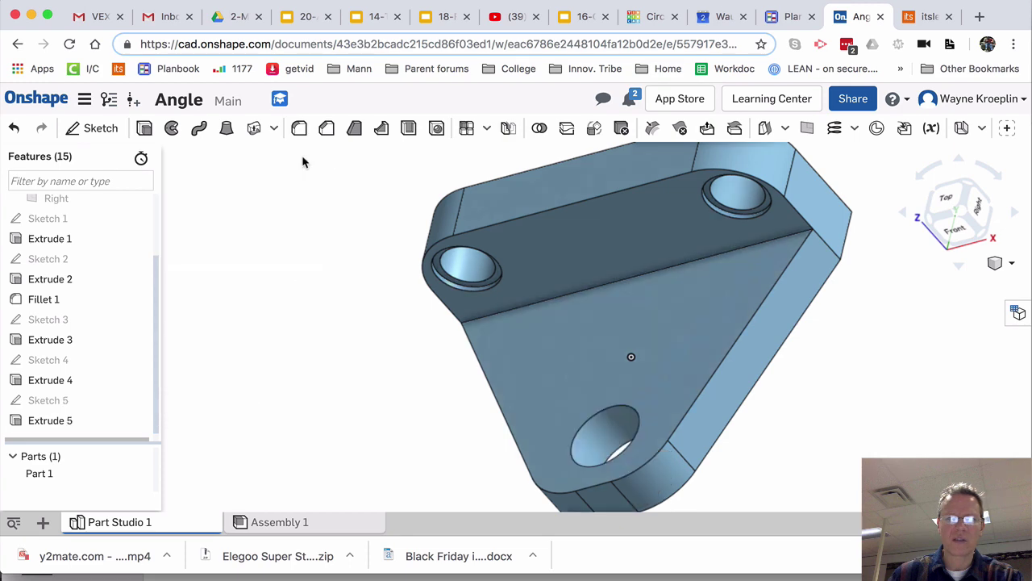
{"action": "mouse_move", "coordinate": [318, 288]}
{"action": "right_mouse_down"}
{"action": "mouse_move", "coordinate": [295, 269]}
{"action": "mouse_move", "coordinate": [332, 293]}
{"action": "right_mouse_up"}
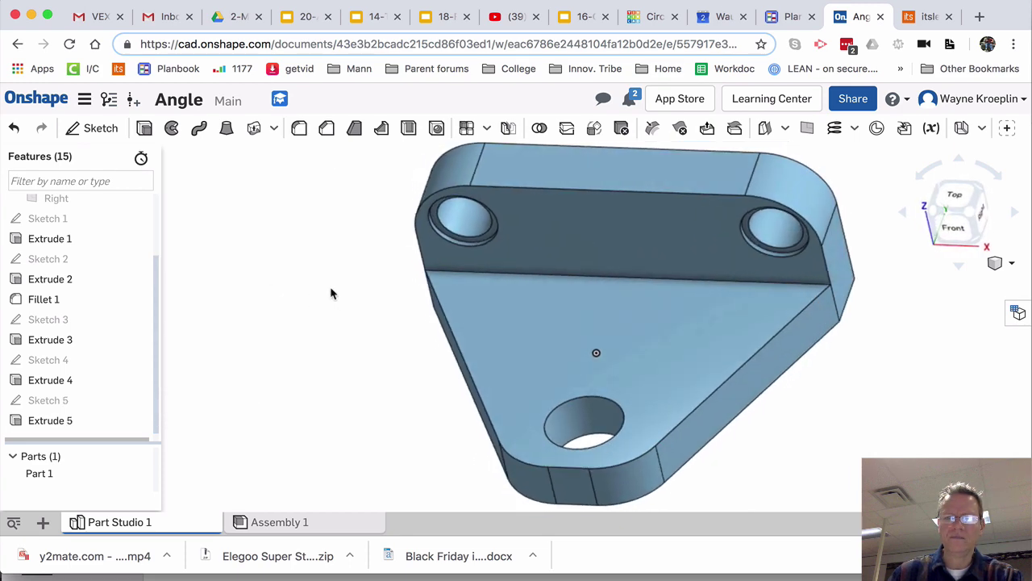
{"action": "key", "text": "super+grave"}
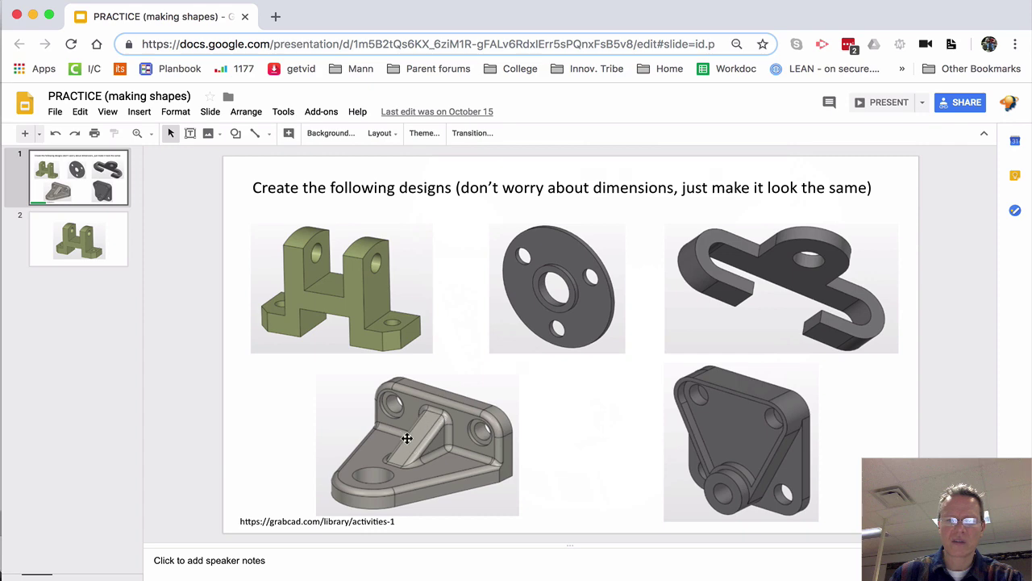
Draw a roughly 1.227 by 1.828 corner rectangle on the base plate's top face from the back wall edge
{"action": "key", "text": "super+grave"}
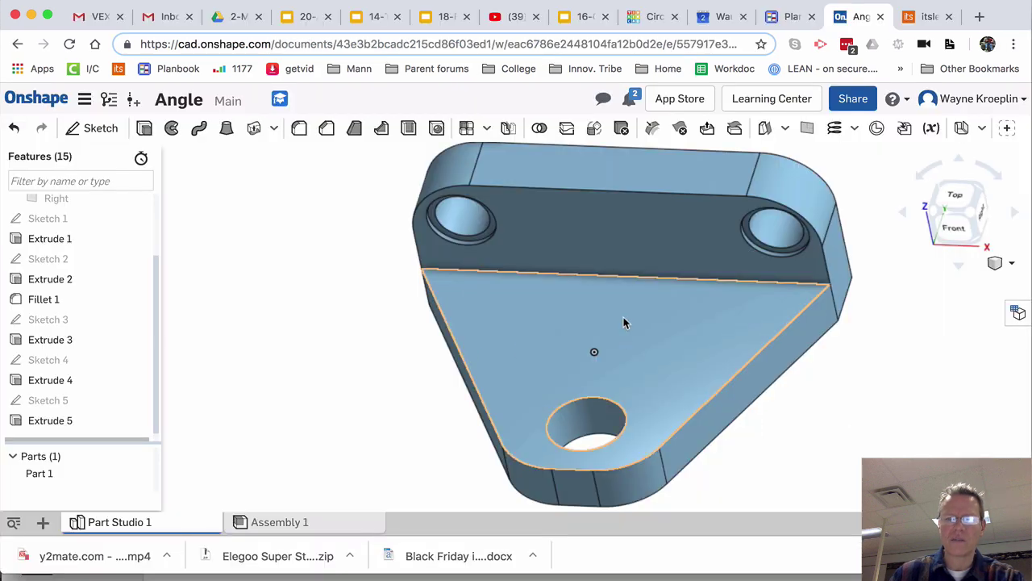
{"action": "left_click", "coordinate": [624, 322]}
{"action": "right_click", "coordinate": [625, 323]}
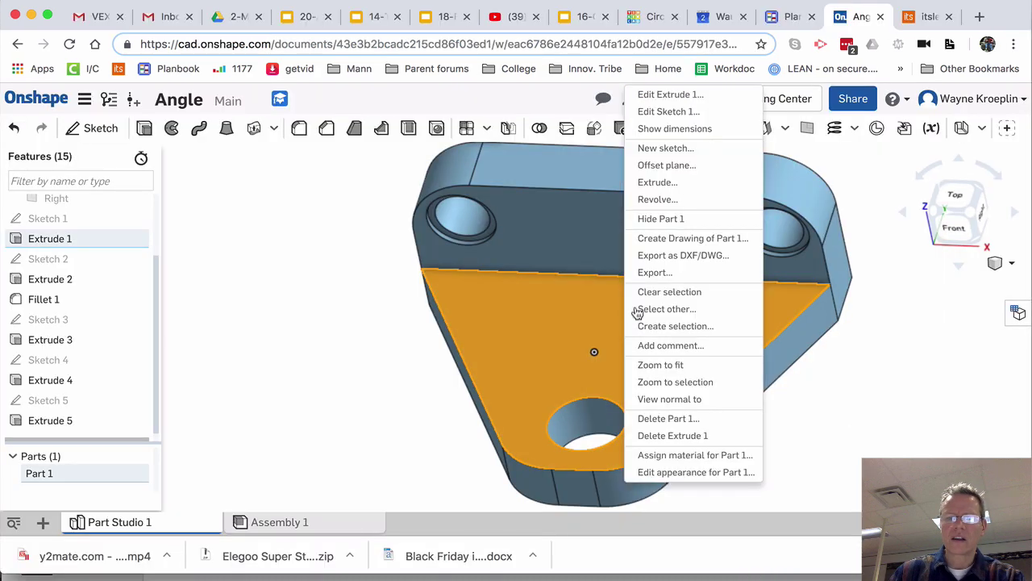
{"action": "left_click", "coordinate": [659, 151]}
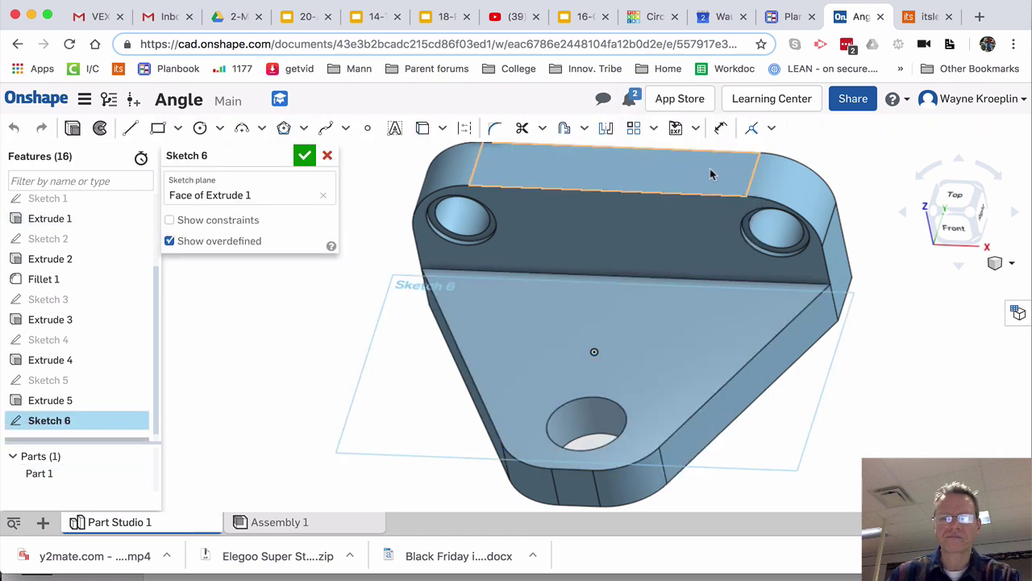
{"action": "left_click", "coordinate": [158, 127]}
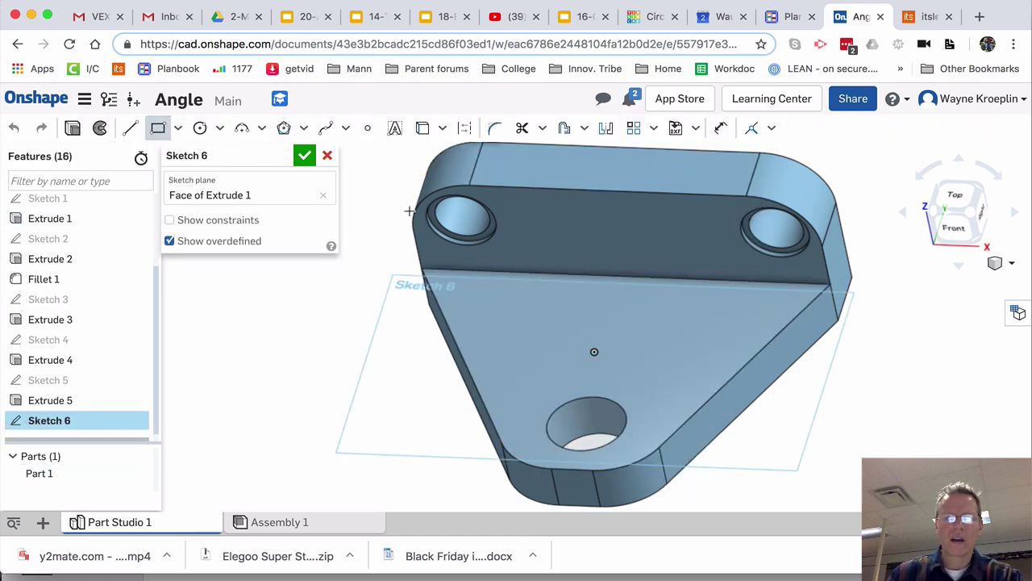
{"action": "key", "text": "n"}
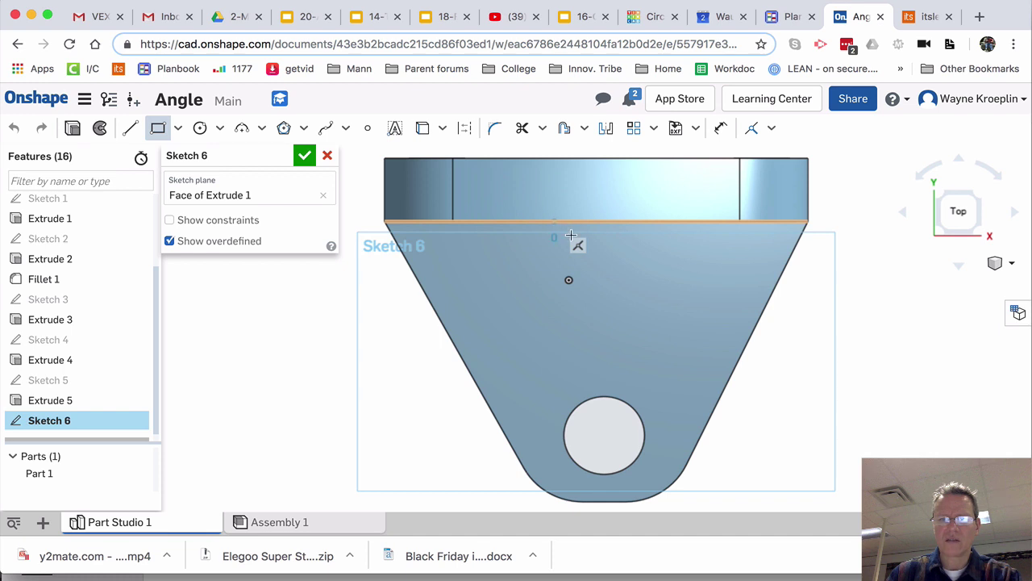
{"action": "left_click", "coordinate": [554, 221]}
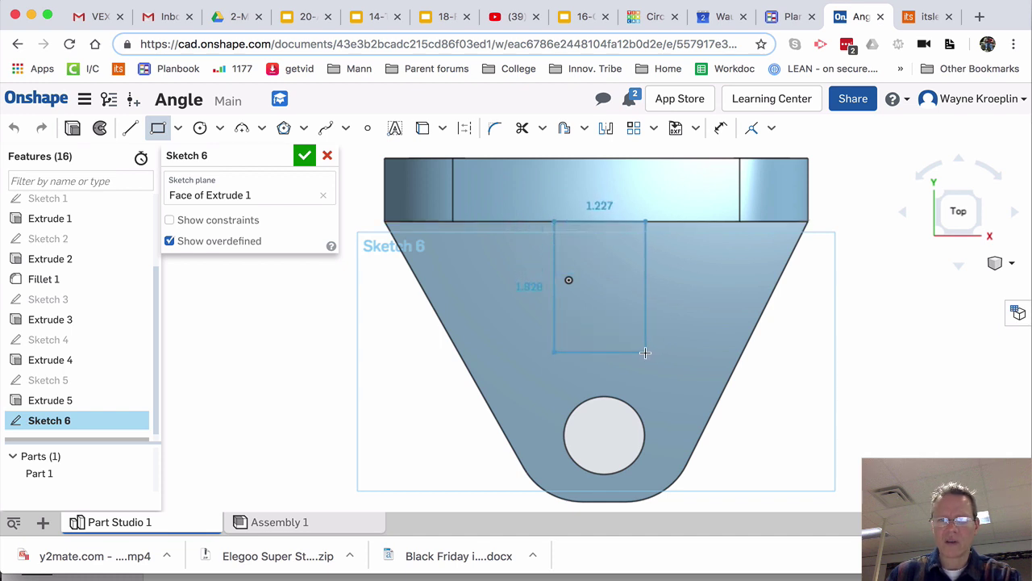
{"action": "left_click", "coordinate": [645, 352]}
{"action": "left_click", "coordinate": [304, 155]}
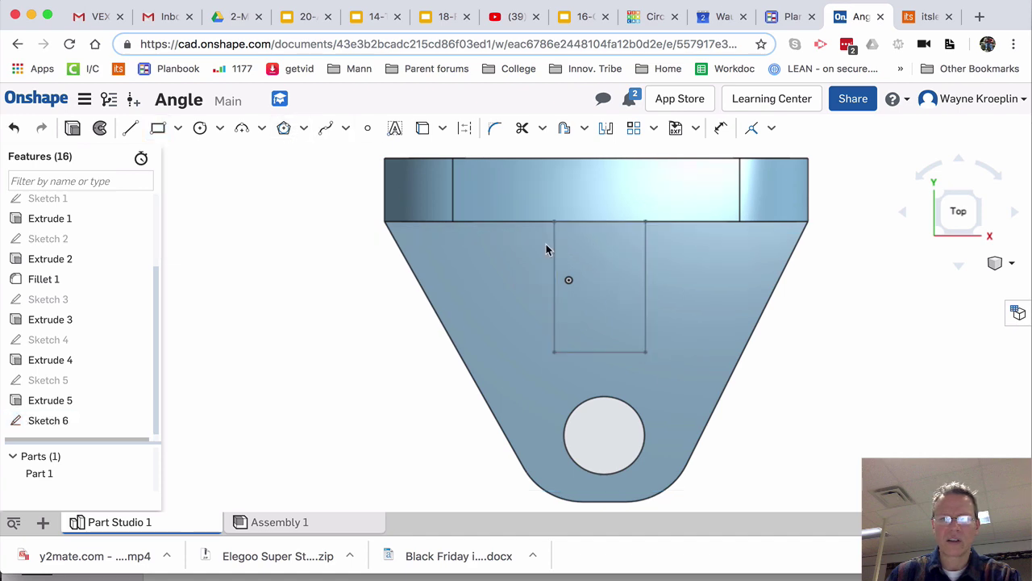
{"action": "mouse_move", "coordinate": [546, 244]}
{"action": "right_mouse_down"}
{"action": "mouse_move", "coordinate": [710, 299]}
{"action": "mouse_move", "coordinate": [702, 283]}
{"action": "right_mouse_up"}
{"action": "left_click", "coordinate": [631, 317]}
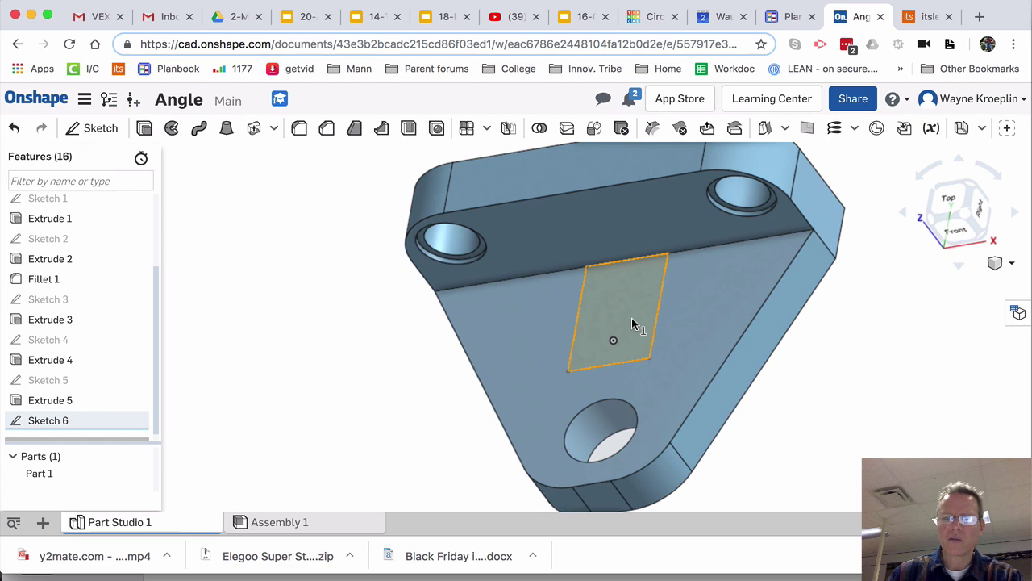
Extrude the rectangle 1.23 in into a block against the back wall
{"action": "right_click", "coordinate": [632, 318]}
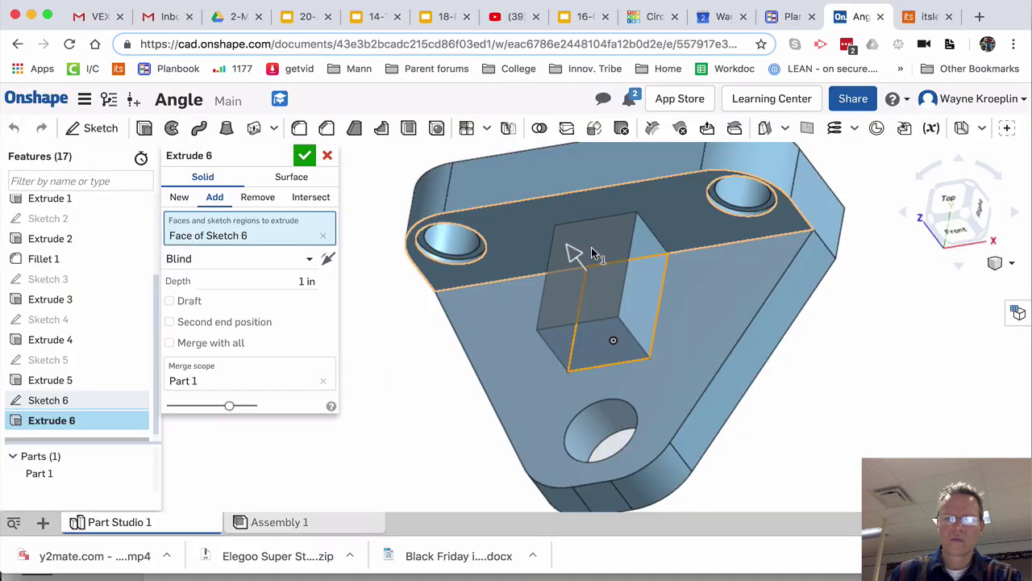
{"action": "left_click_drag", "start_coordinate": [565, 245], "coordinate": [564, 239]}
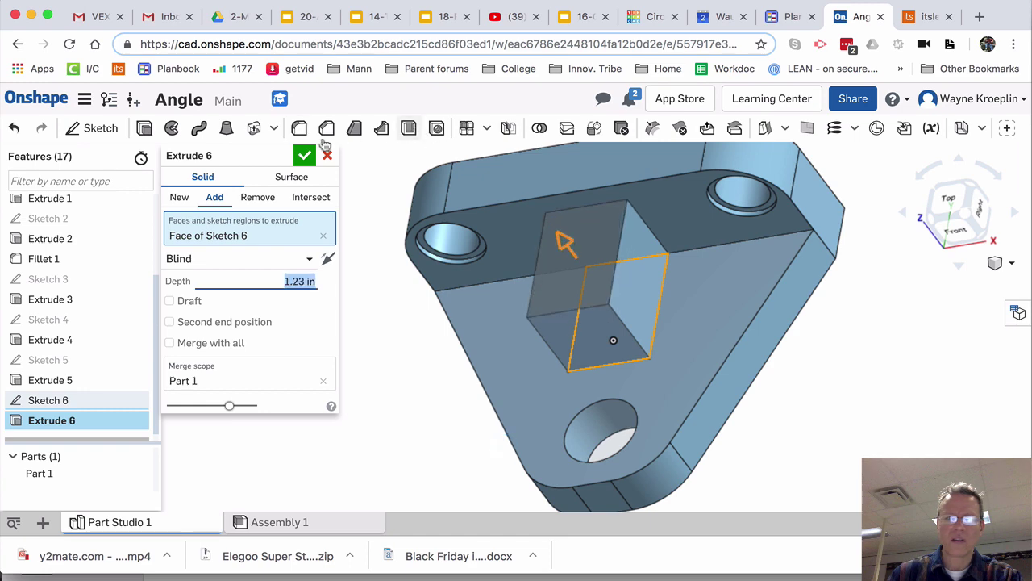
{"action": "left_click", "coordinate": [304, 155]}
{"action": "right_click_drag", "start_coordinate": [814, 323], "coordinate": [864, 422]}
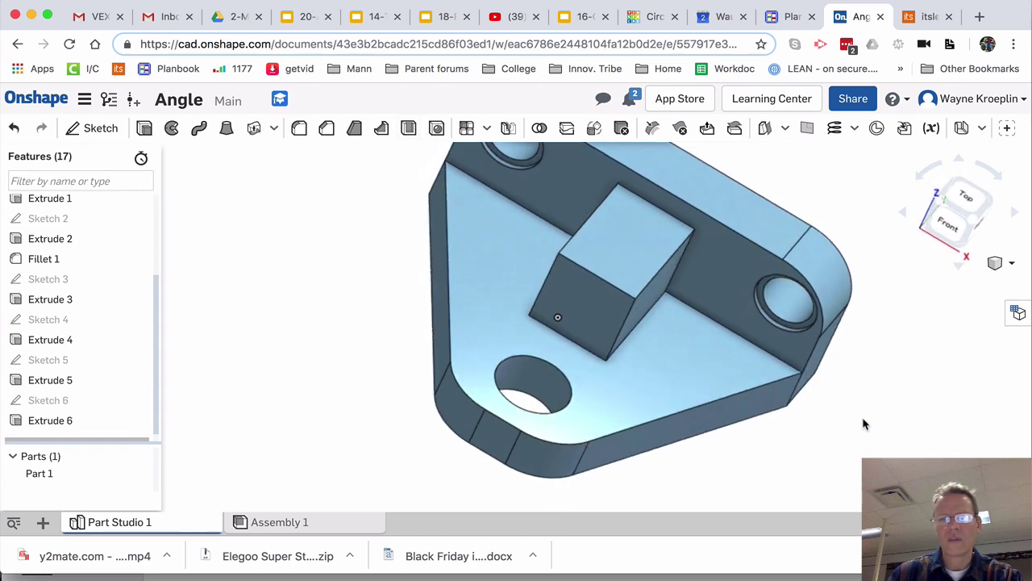
{"action": "key", "text": "super+grave"}
{"action": "key", "text": "super+grave"}
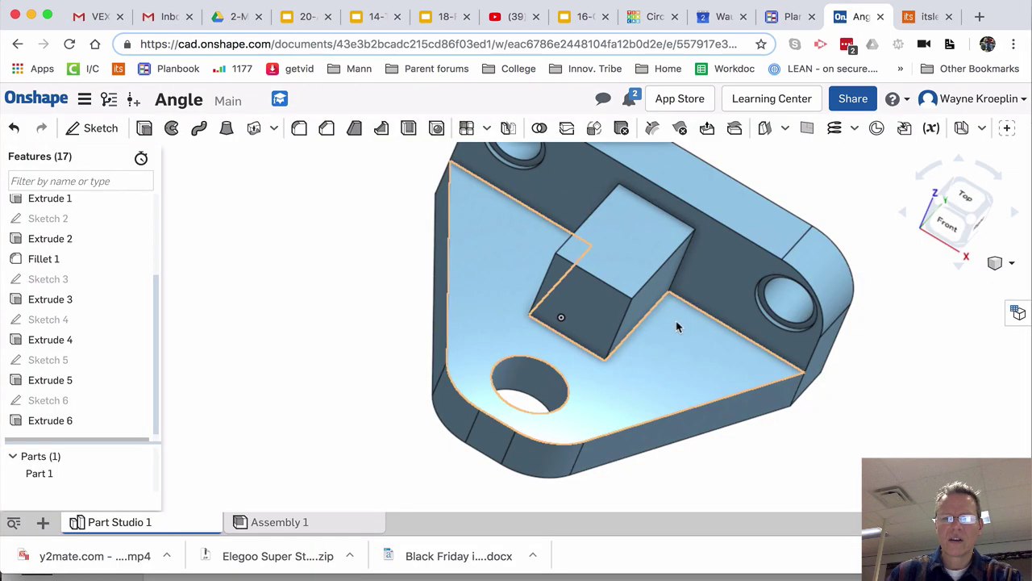
{"action": "key", "text": "super+grave"}
{"action": "key", "text": "super+grave"}
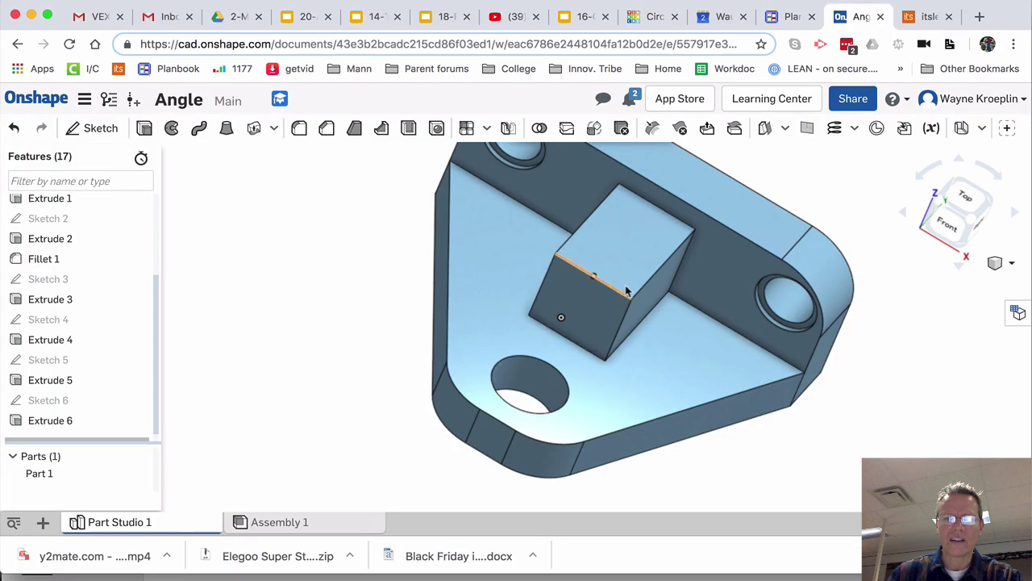
Edit Sketch 6, pulling both side edges of the rectangle inward to narrow the block
{"action": "double_click", "coordinate": [36, 401]}
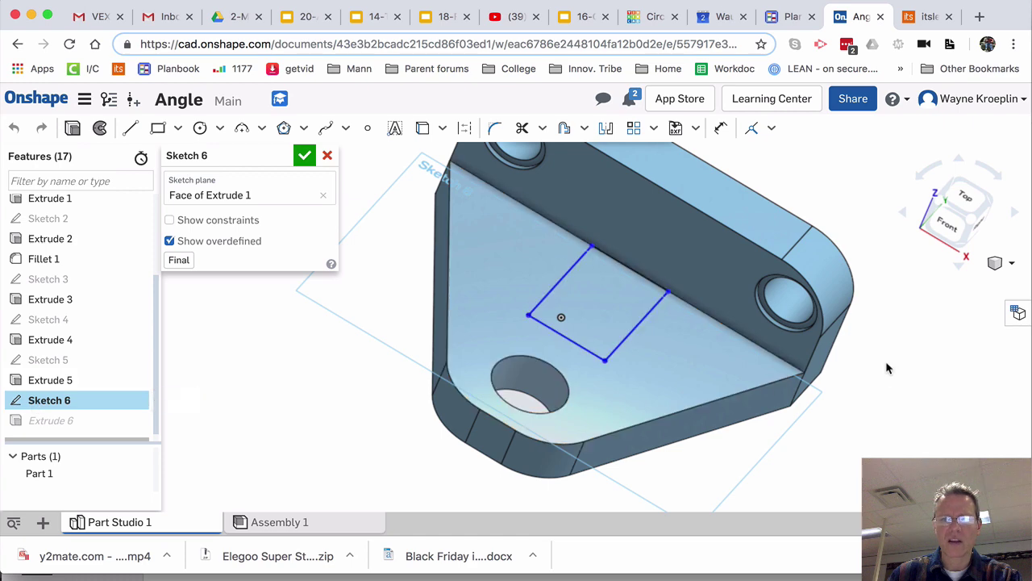
{"action": "key", "text": "n"}
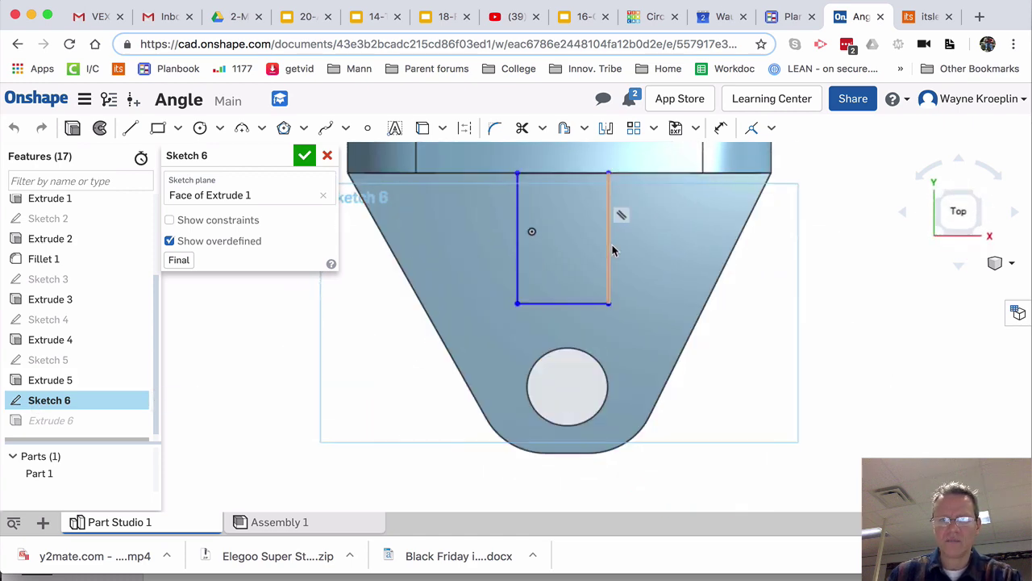
{"action": "left_click_drag", "start_coordinate": [613, 244], "coordinate": [602, 244]}
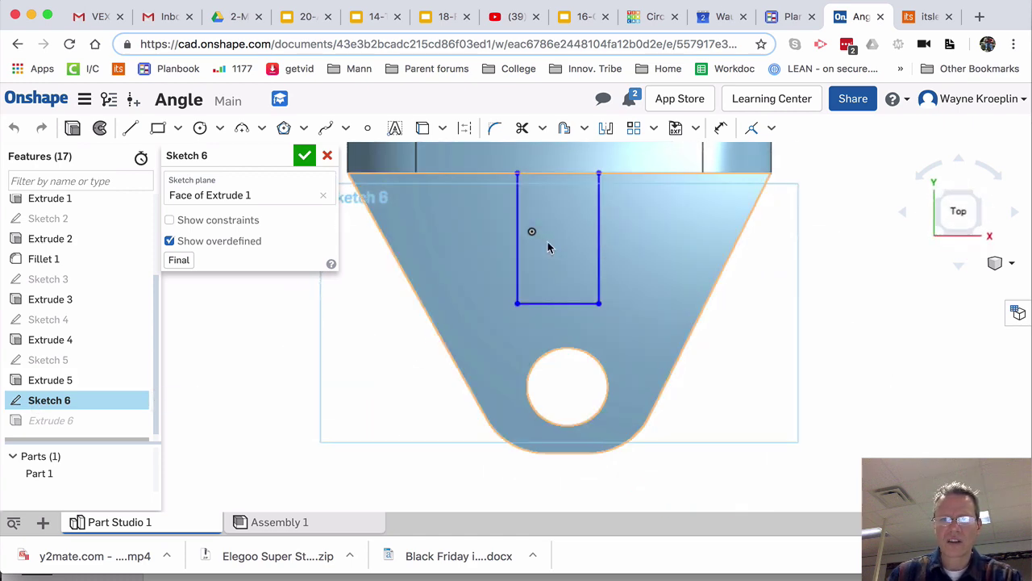
{"action": "left_click_drag", "start_coordinate": [519, 247], "coordinate": [539, 247]}
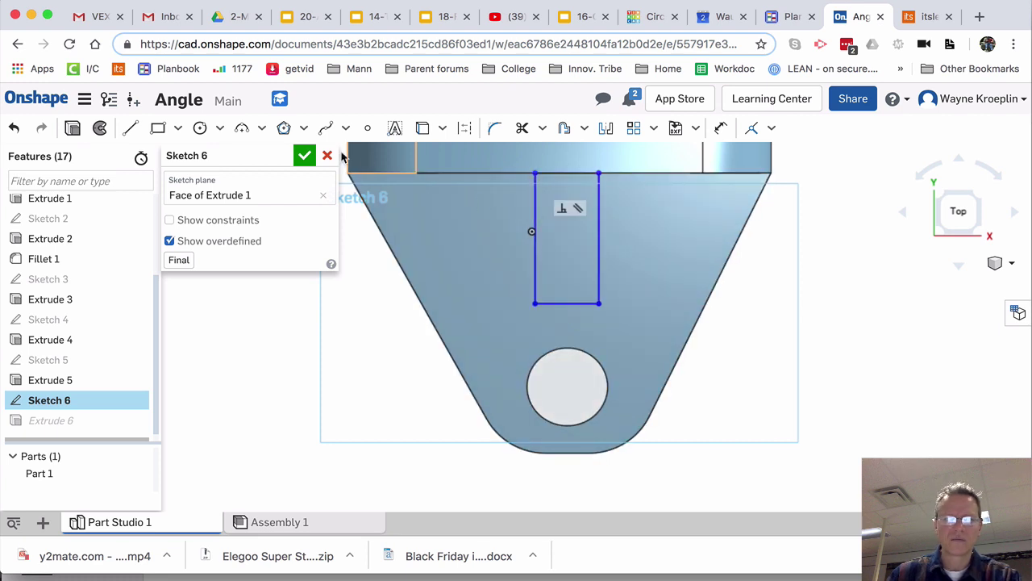
{"action": "left_click", "coordinate": [303, 156]}
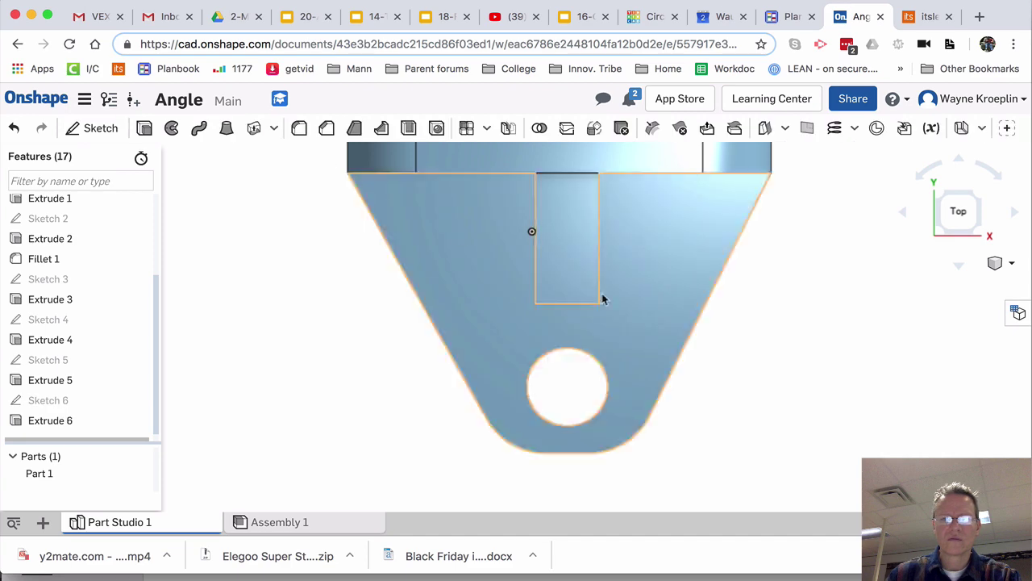
{"action": "mouse_move", "coordinate": [604, 295]}
{"action": "right_mouse_down"}
{"action": "mouse_move", "coordinate": [735, 339]}
{"action": "mouse_move", "coordinate": [661, 326]}
{"action": "mouse_move", "coordinate": [659, 348]}
{"action": "right_mouse_up"}
{"action": "key", "text": "super+grave"}
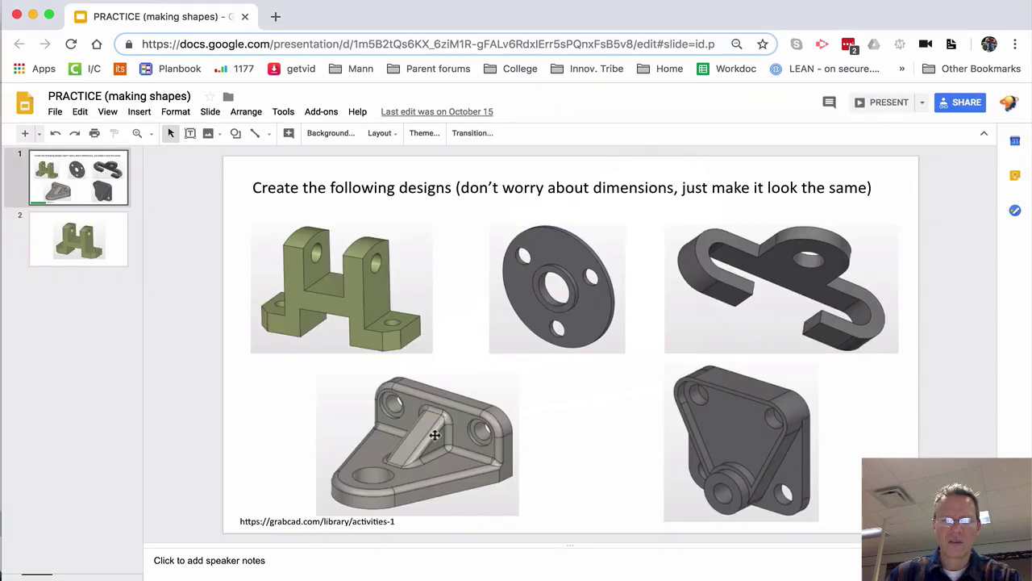
{"action": "key", "text": "super+grave"}
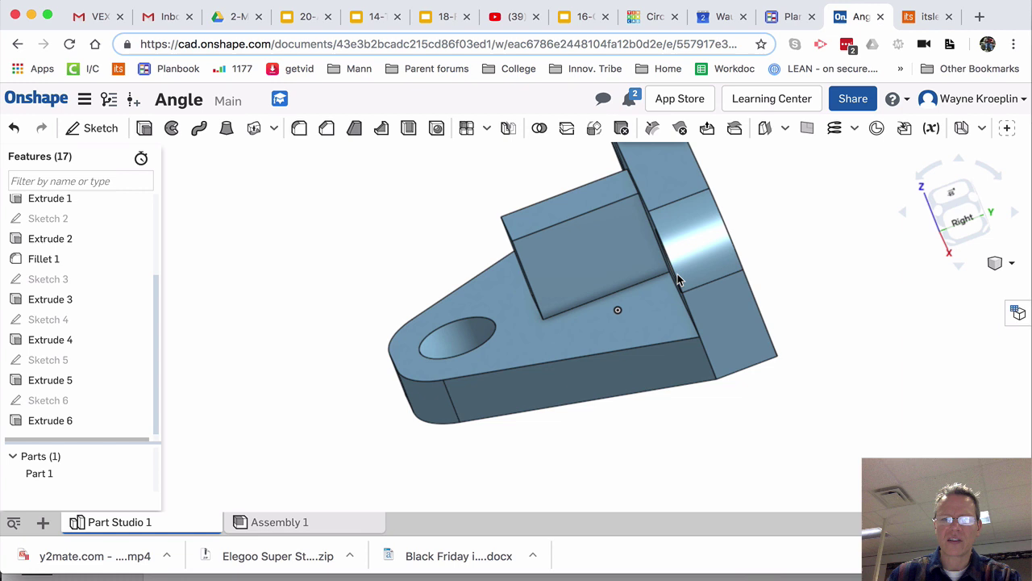
Draw a 2.243 diagonal line on the block's side face from its top wall corner to its front base
{"action": "left_click", "coordinate": [597, 247]}
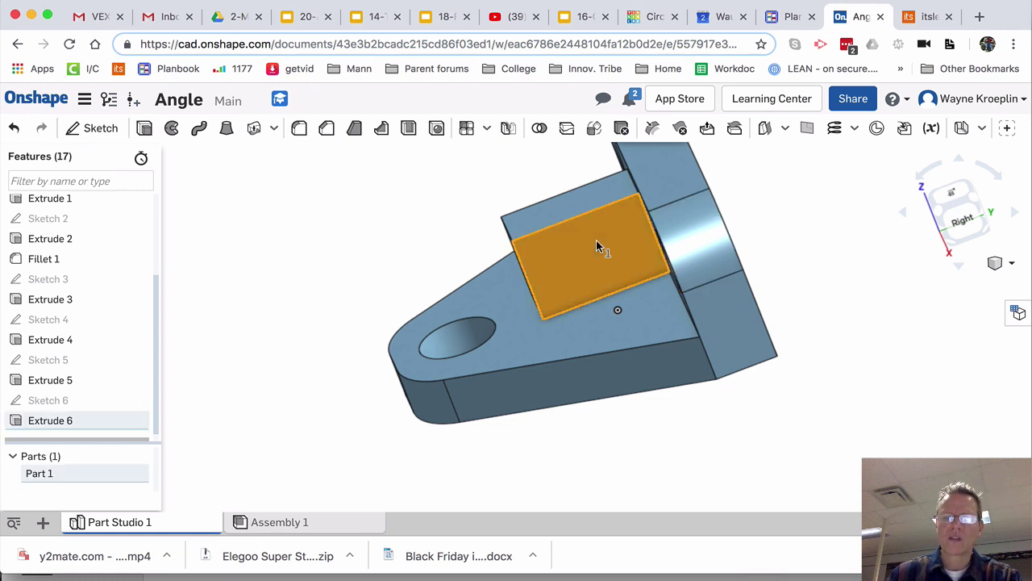
{"action": "right_click", "coordinate": [597, 247]}
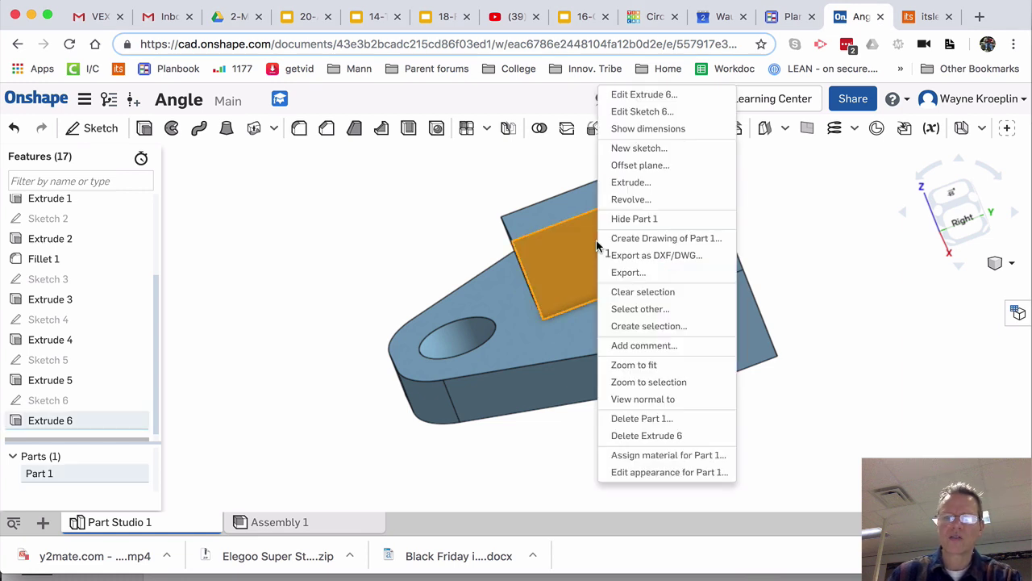
{"action": "left_click", "coordinate": [623, 150]}
{"action": "key", "text": "n"}
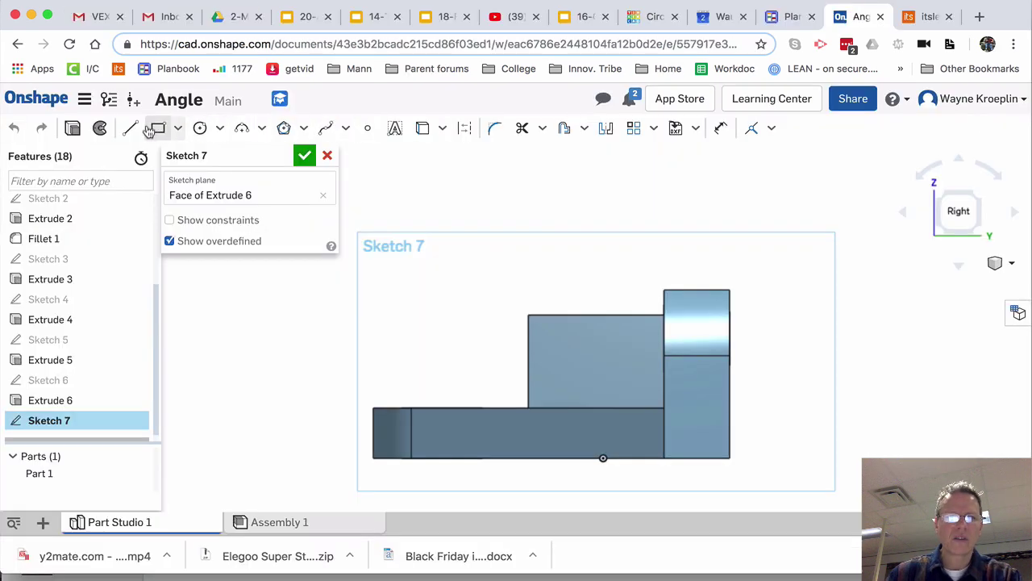
{"action": "left_click", "coordinate": [131, 129]}
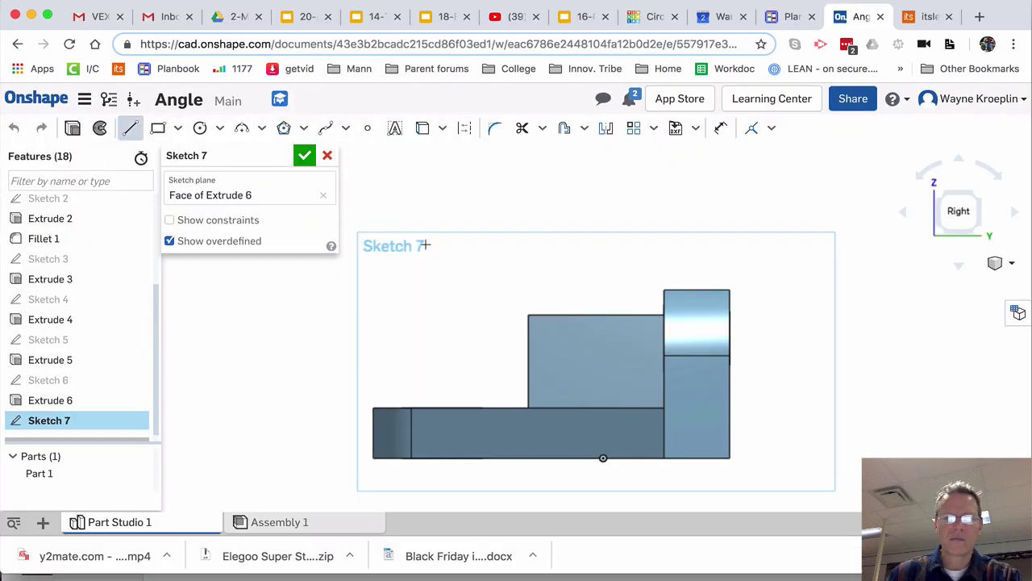
{"action": "left_click", "coordinate": [664, 315]}
{"action": "left_click", "coordinate": [528, 407]}
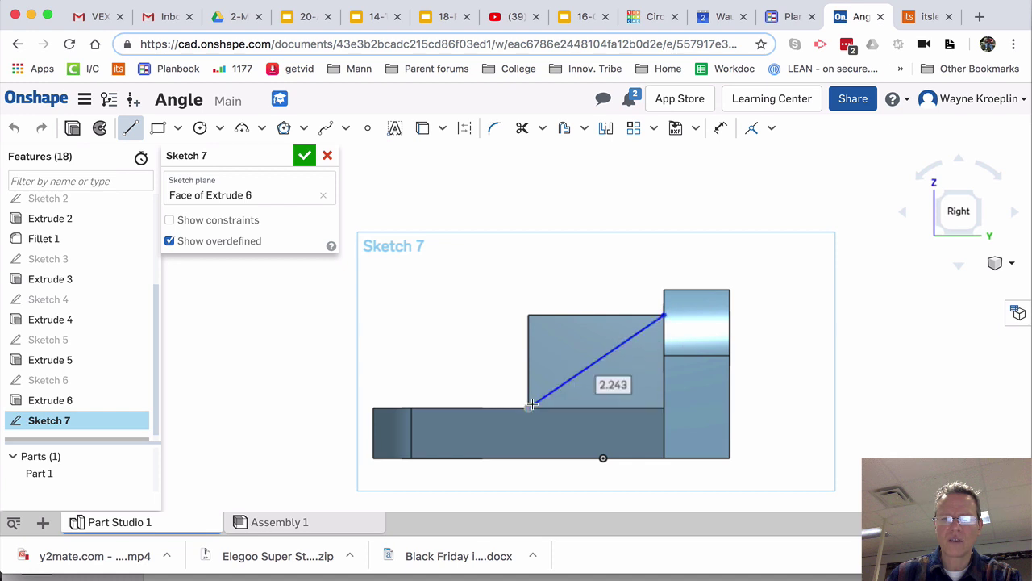
{"action": "left_click", "coordinate": [305, 157]}
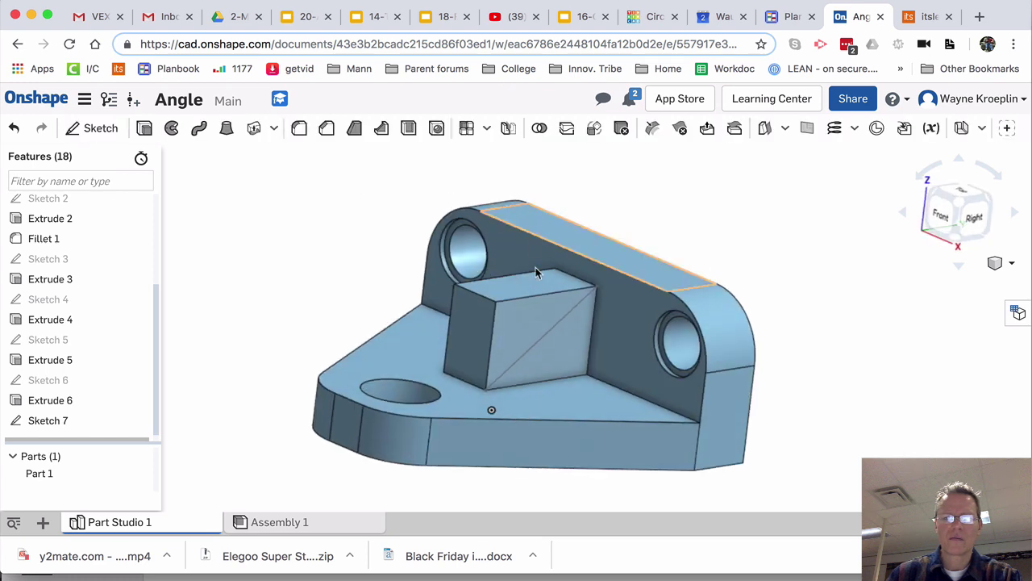
Remove-extrude Sketch 7's upper triangle, trimming the block into a slanted rib
{"action": "right_click", "coordinate": [532, 329]}
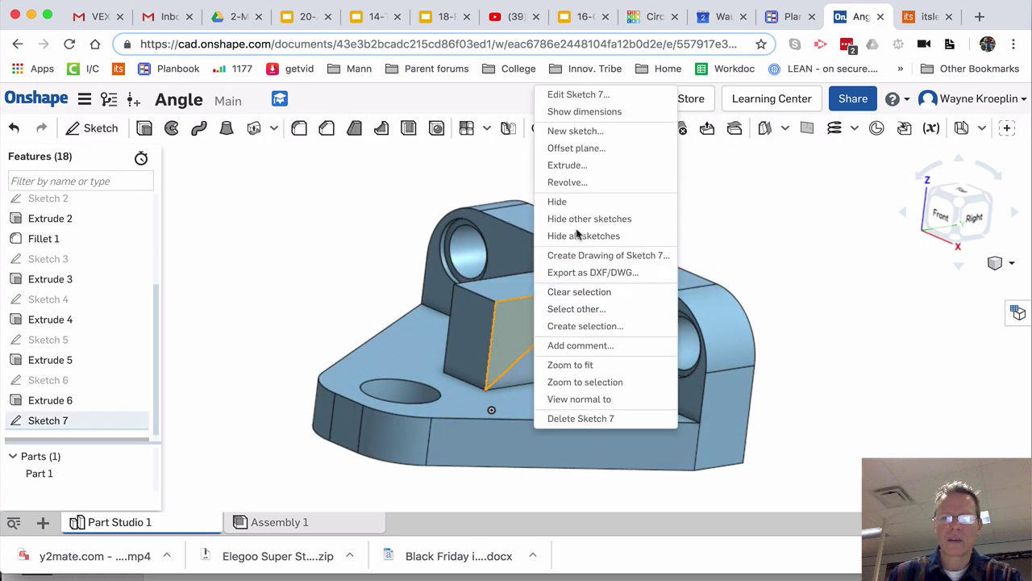
{"action": "left_click", "coordinate": [582, 167]}
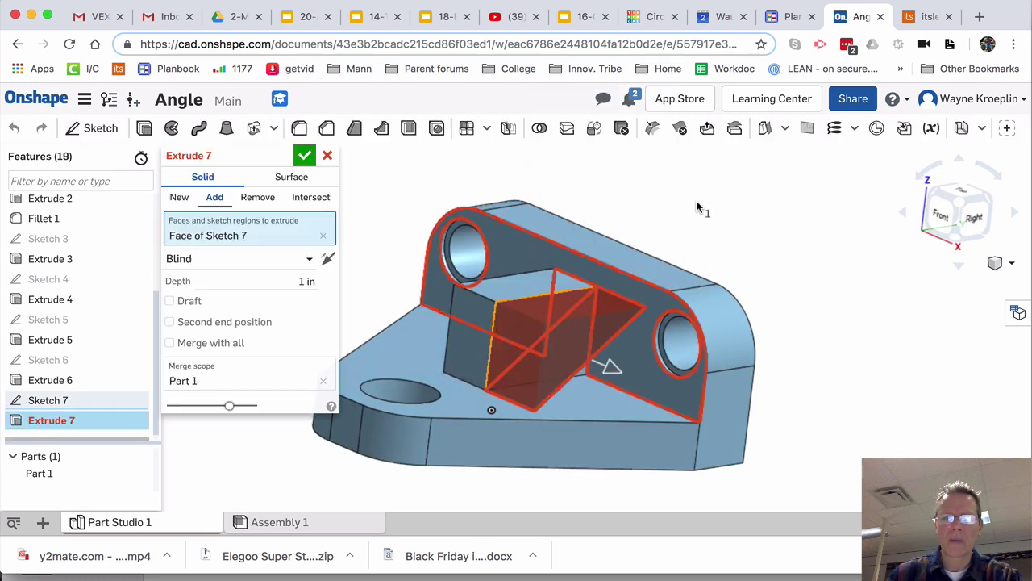
{"action": "left_click", "coordinate": [247, 200]}
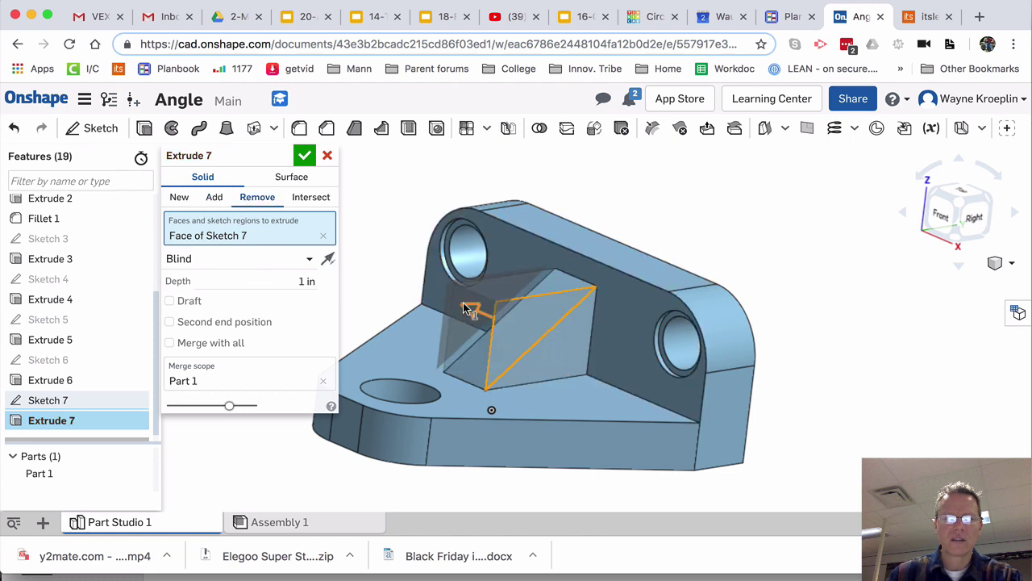
{"action": "key", "text": "Return"}
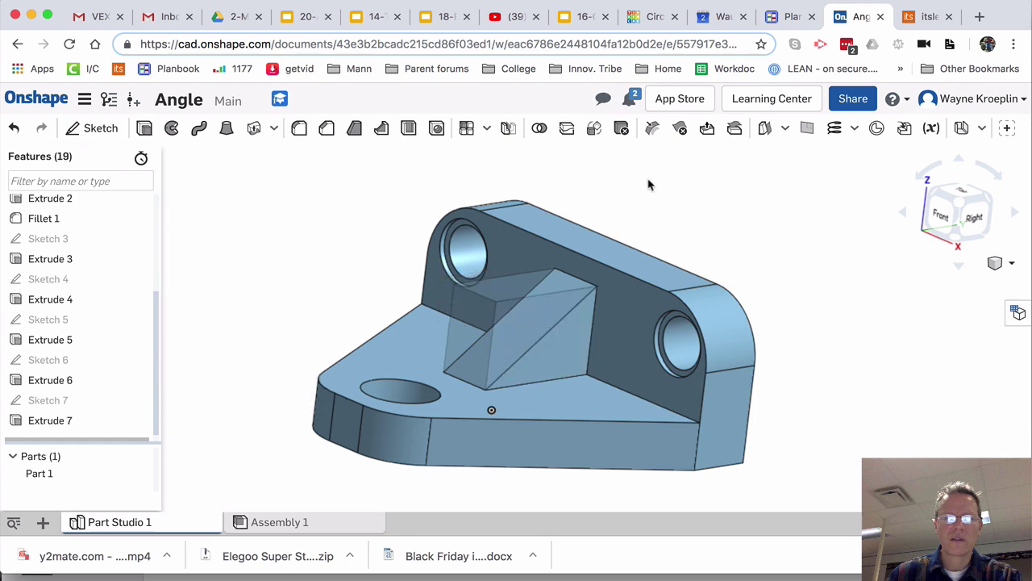
{"action": "mouse_move", "coordinate": [681, 191]}
{"action": "right_mouse_down"}
{"action": "mouse_move", "coordinate": [707, 196]}
{"action": "mouse_move", "coordinate": [686, 188]}
{"action": "right_mouse_up"}
{"action": "key", "text": "super+grave"}
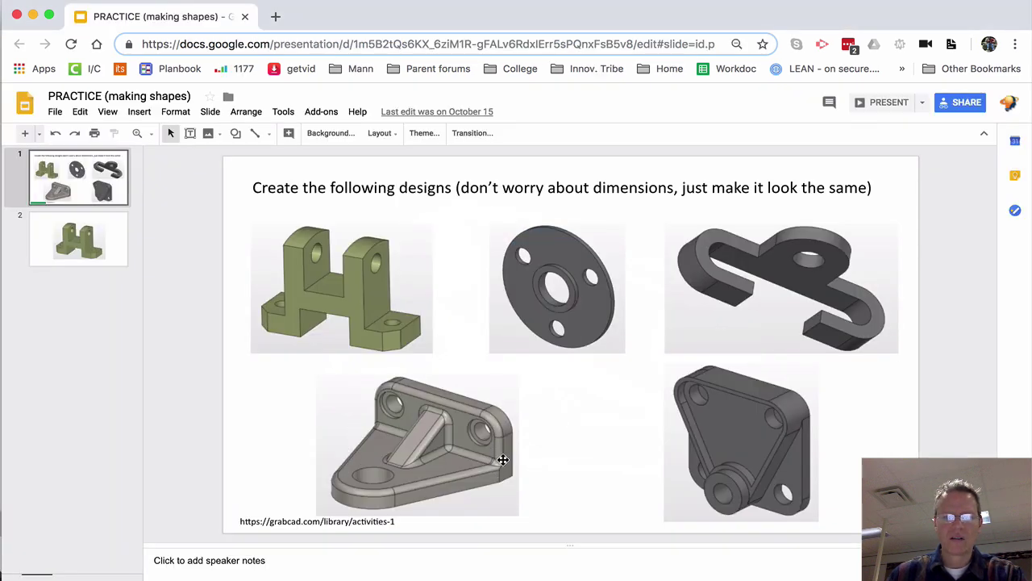
{"action": "key", "text": "super+grave"}
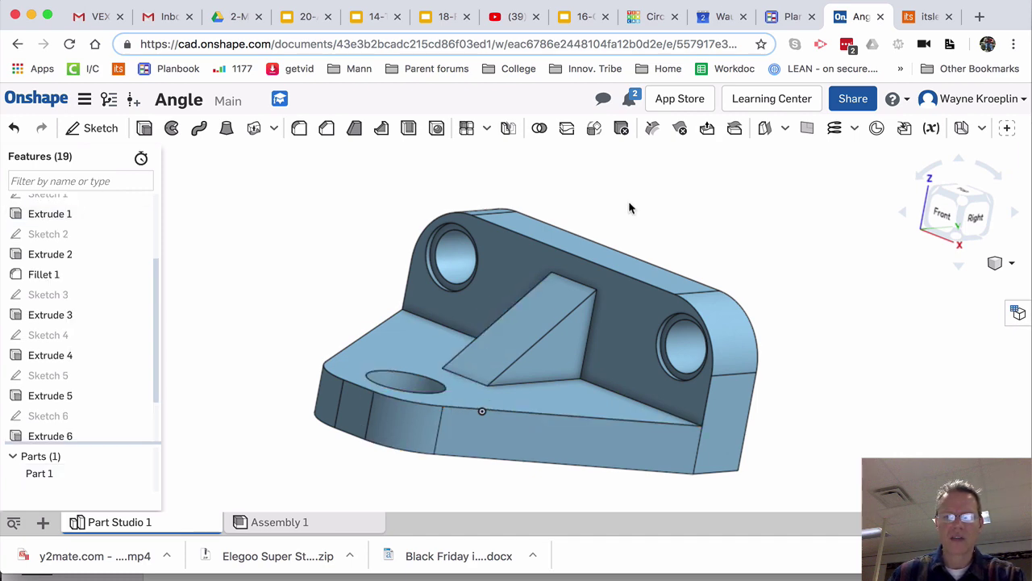
Apply a 0.2 in fillet to the plate's rounded front and left slanted edges, then undo it
{"action": "mouse_move", "coordinate": [629, 204]}
{"action": "right_mouse_down"}
{"action": "mouse_move", "coordinate": [634, 230]}
{"action": "mouse_move", "coordinate": [611, 215]}
{"action": "right_mouse_up"}
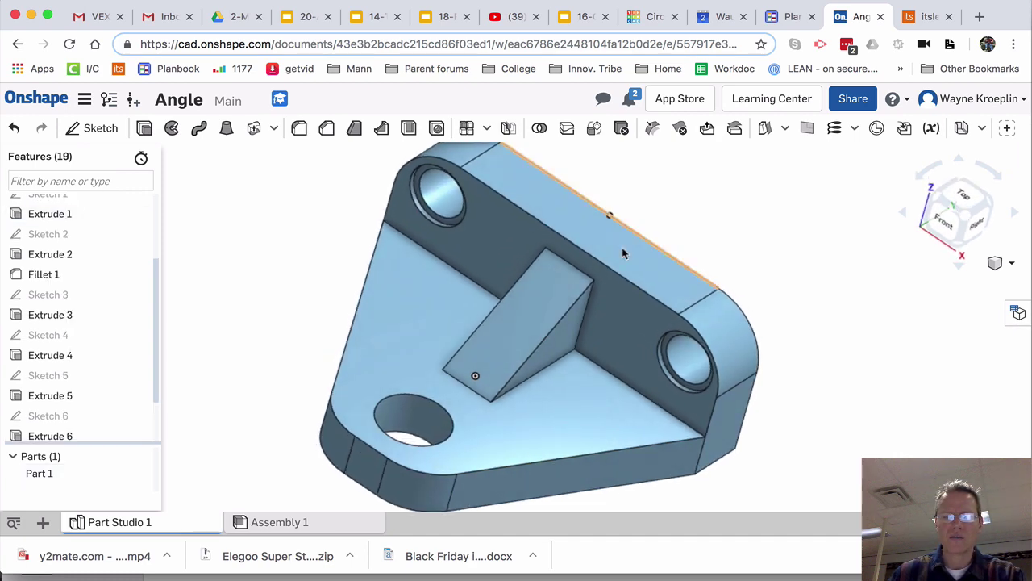
{"action": "left_click", "coordinate": [585, 457]}
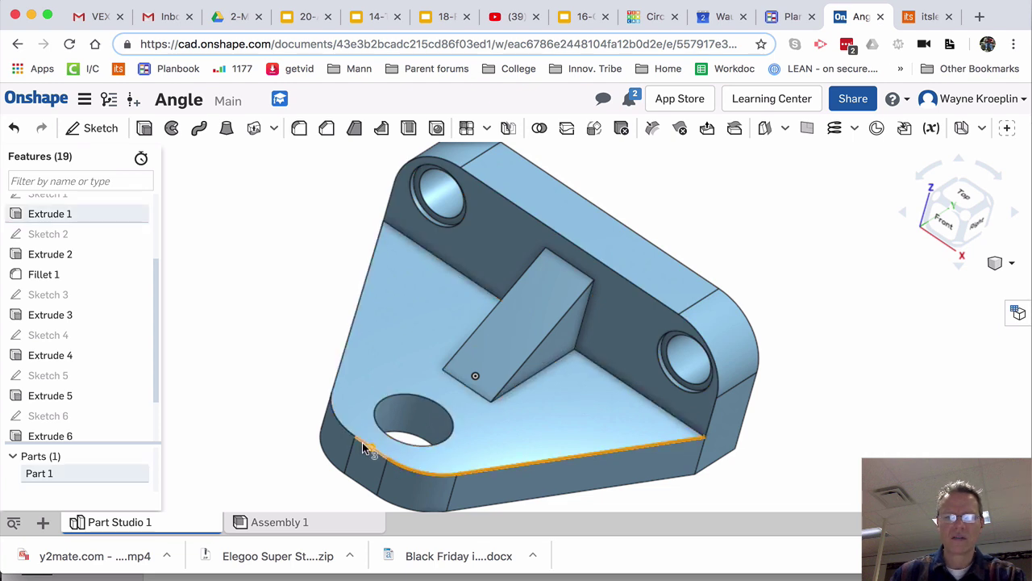
{"action": "left_click", "coordinate": [350, 339]}
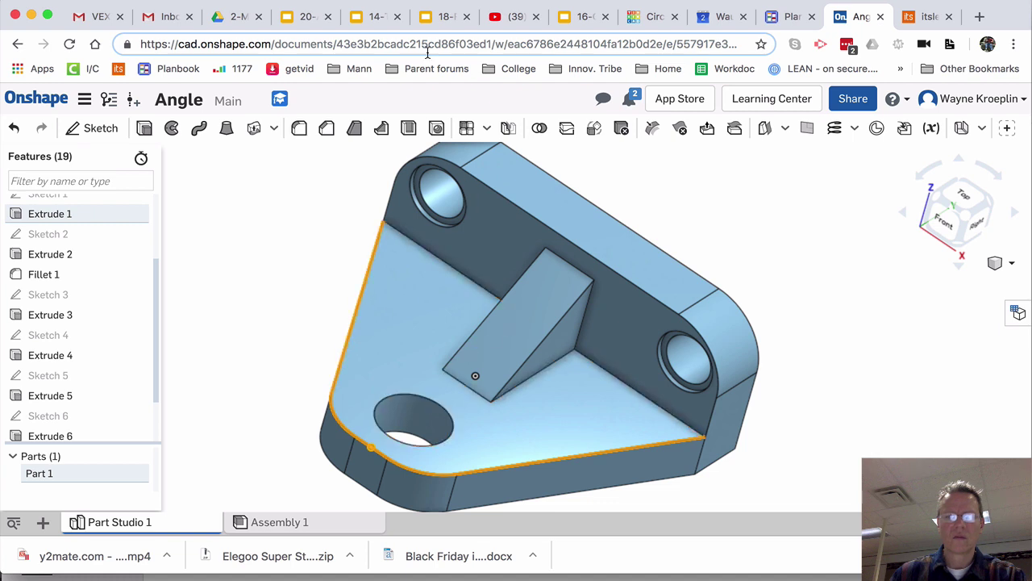
{"action": "left_click", "coordinate": [300, 129]}
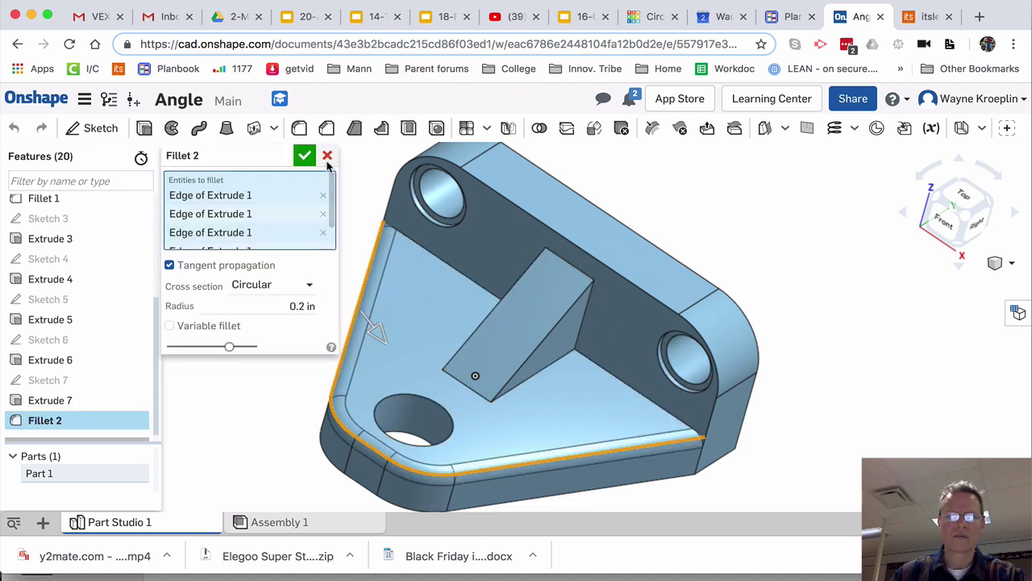
{"action": "left_click", "coordinate": [302, 154]}
{"action": "key", "text": "ctrl+z"}
Try a 0.2 in fillet on the base plate's top face and discard it when it fails
{"action": "left_click", "coordinate": [412, 324]}
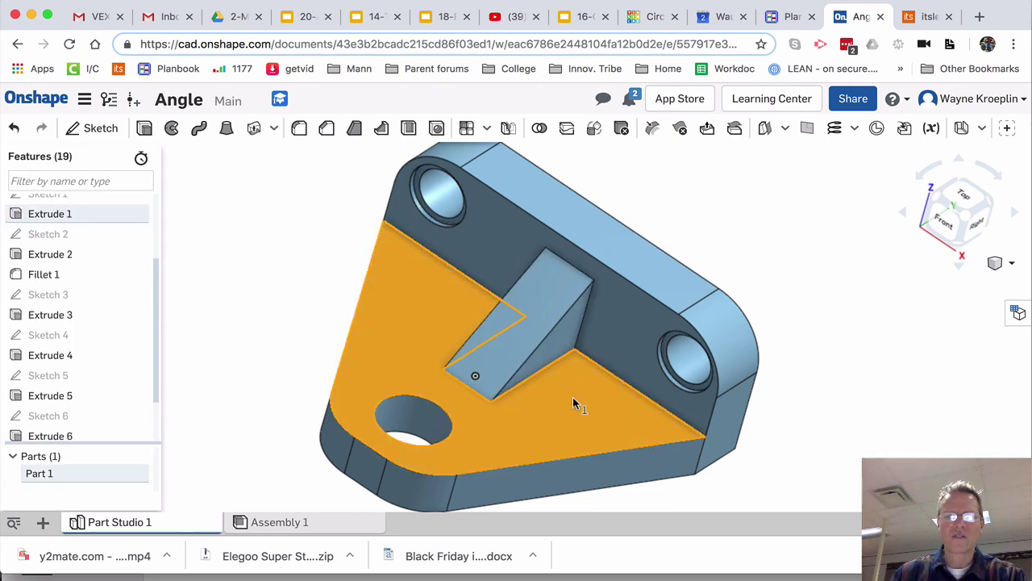
{"action": "left_click", "coordinate": [298, 127]}
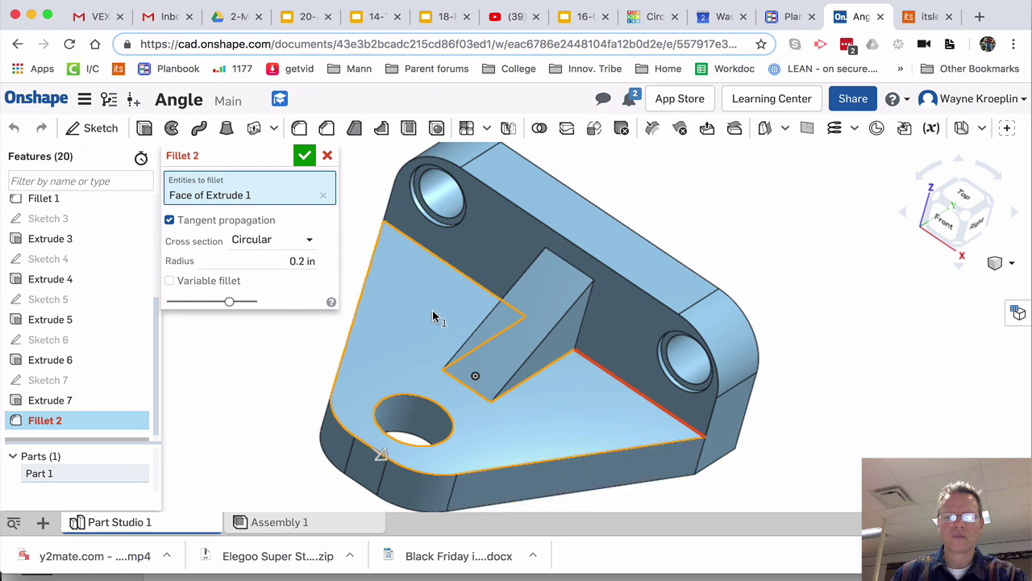
{"action": "key", "text": "Escape"}
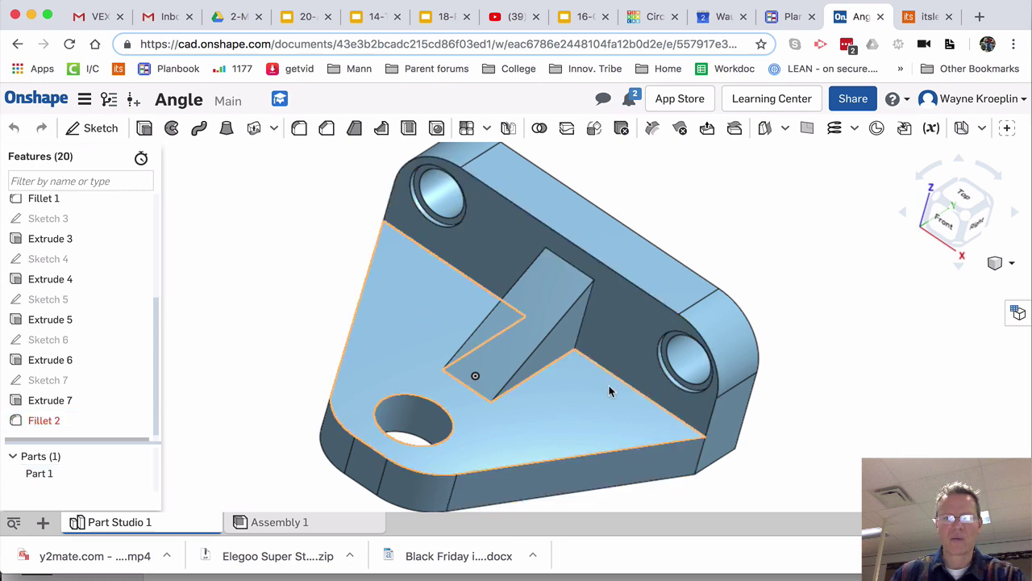
Fillet the back wall's top-face edges at 0.2 in as Fillet 2, retrying after a cancelled attempt
{"action": "left_click", "coordinate": [597, 243]}
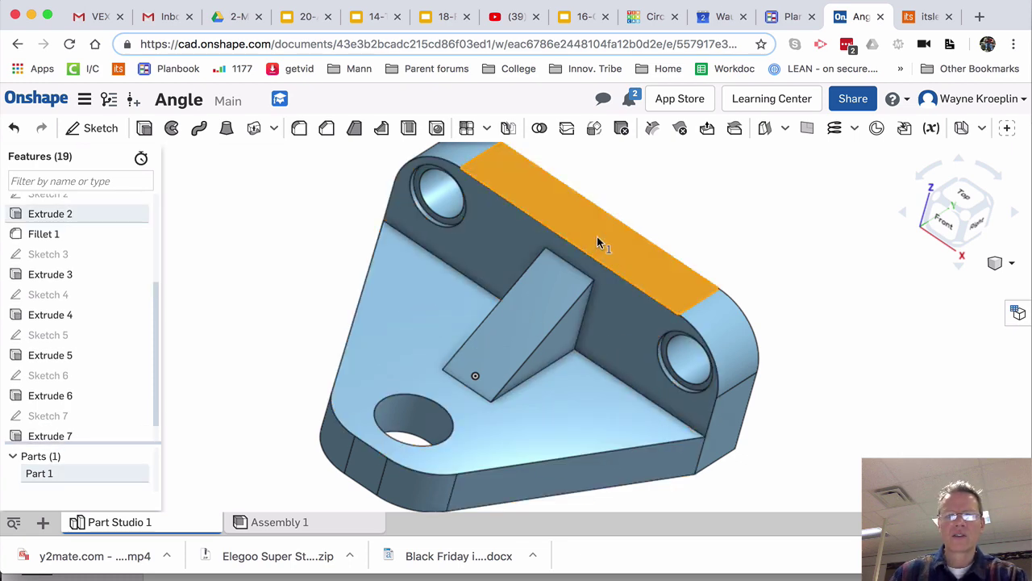
{"action": "left_click", "coordinate": [299, 129]}
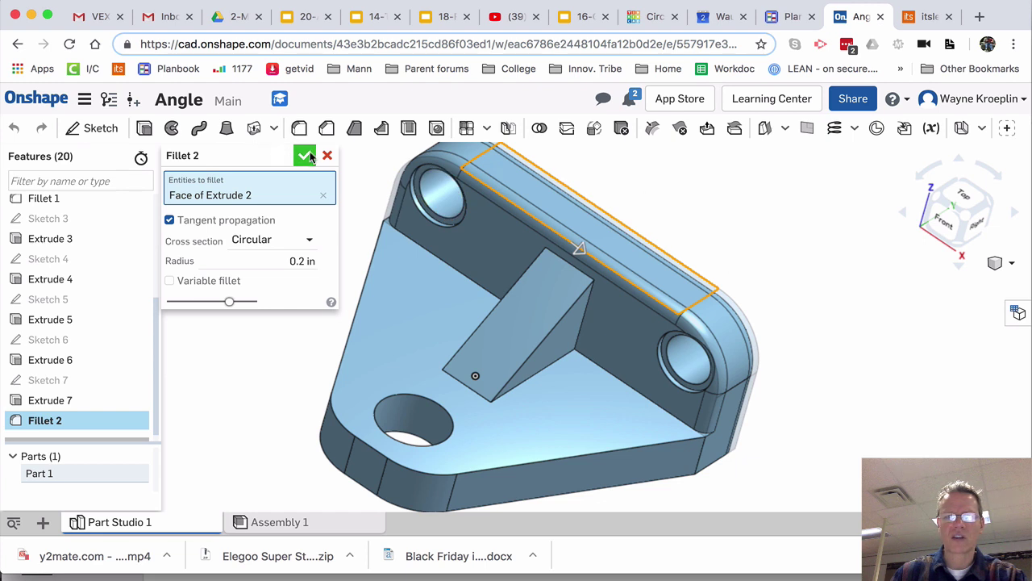
{"action": "key", "text": "Escape"}
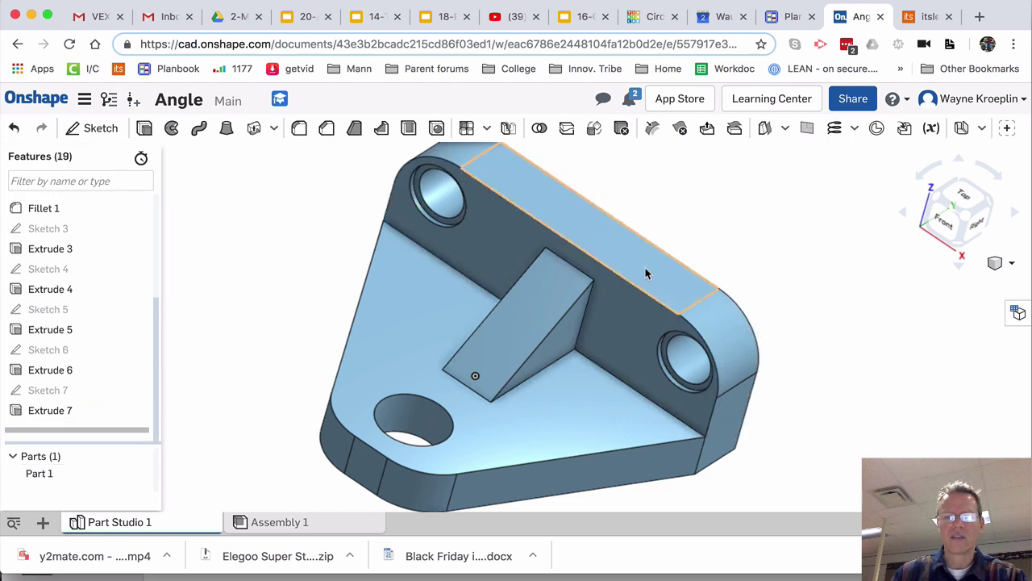
{"action": "left_click", "coordinate": [631, 267]}
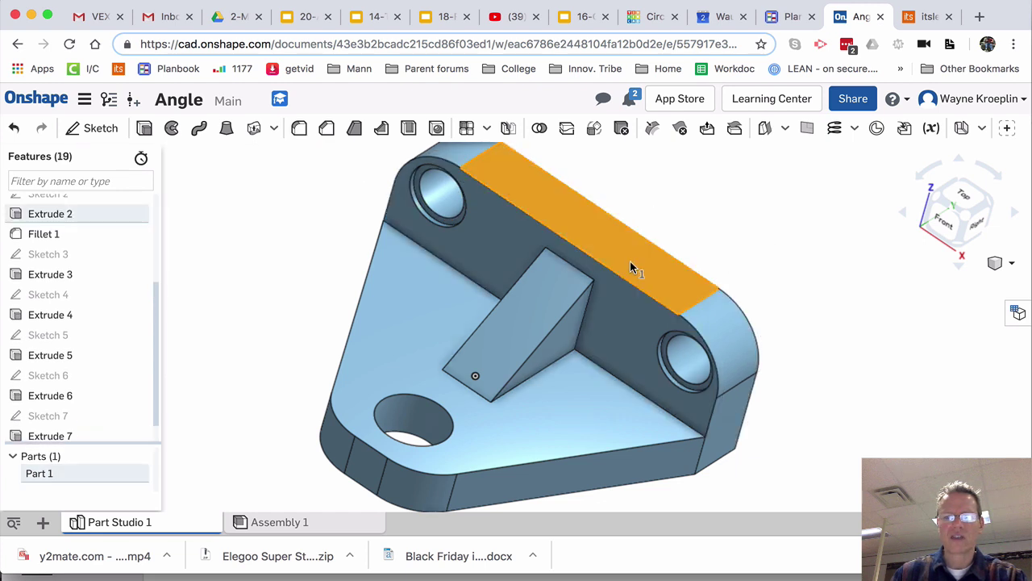
{"action": "left_click", "coordinate": [299, 131]}
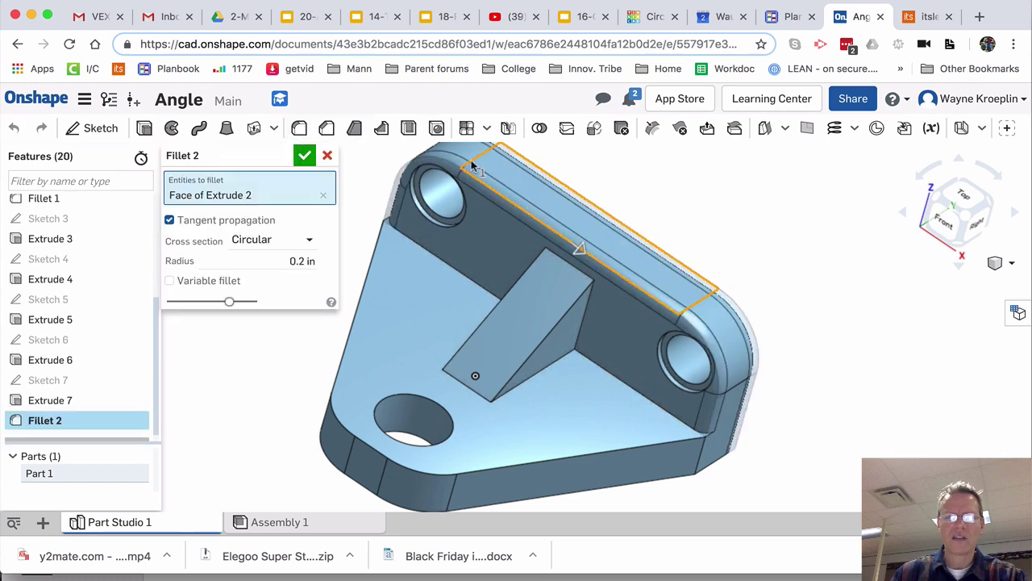
{"action": "right_click_drag", "start_coordinate": [629, 186], "coordinate": [739, 210]}
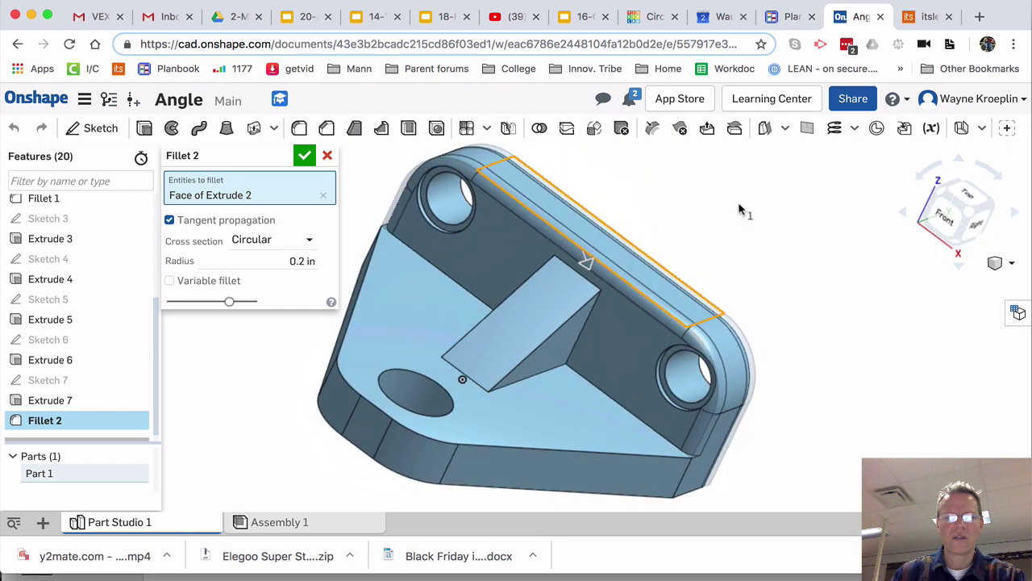
{"action": "left_click", "coordinate": [304, 156]}
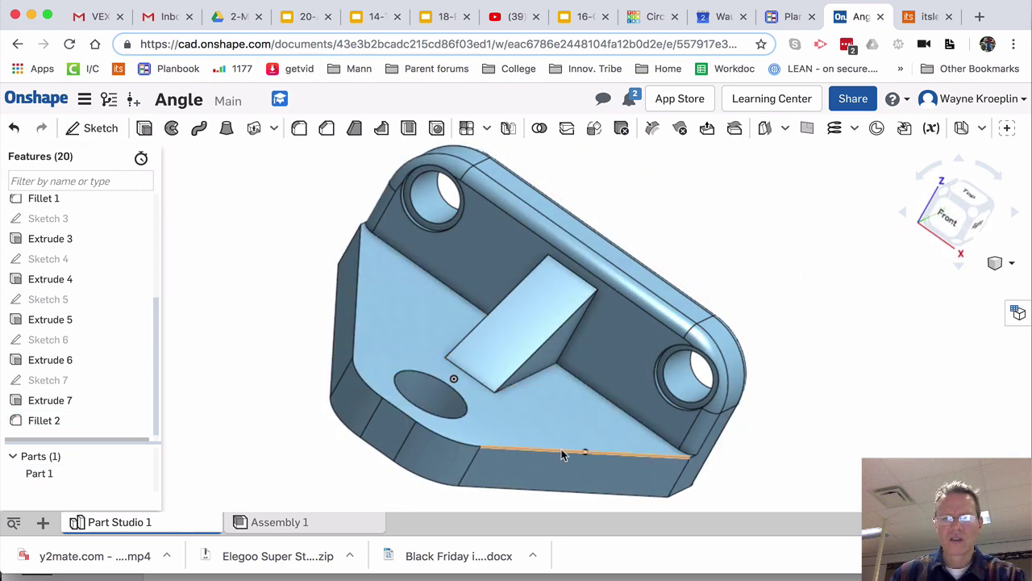
Fillet the base plate's rounded front and left outer top edges at 0.2 in
{"action": "left_click", "coordinate": [369, 393]}
{"action": "left_click", "coordinate": [355, 322]}
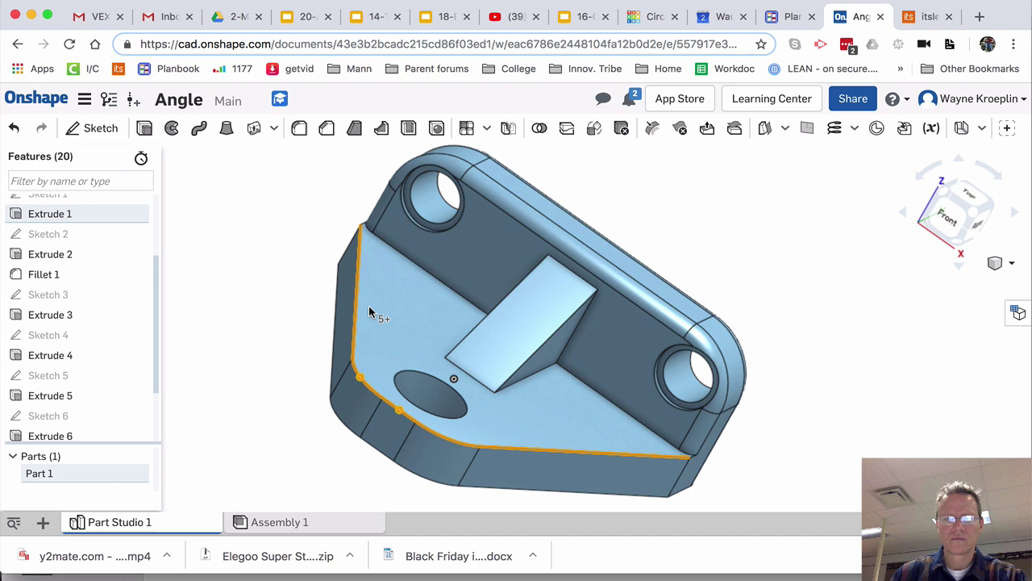
{"action": "left_click", "coordinate": [300, 129]}
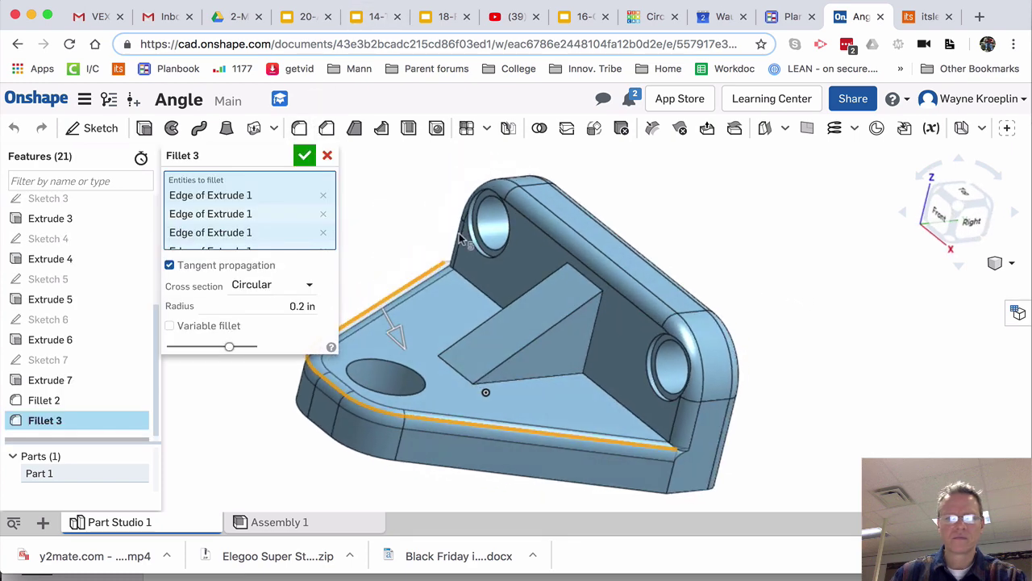
{"action": "left_click", "coordinate": [304, 155]}
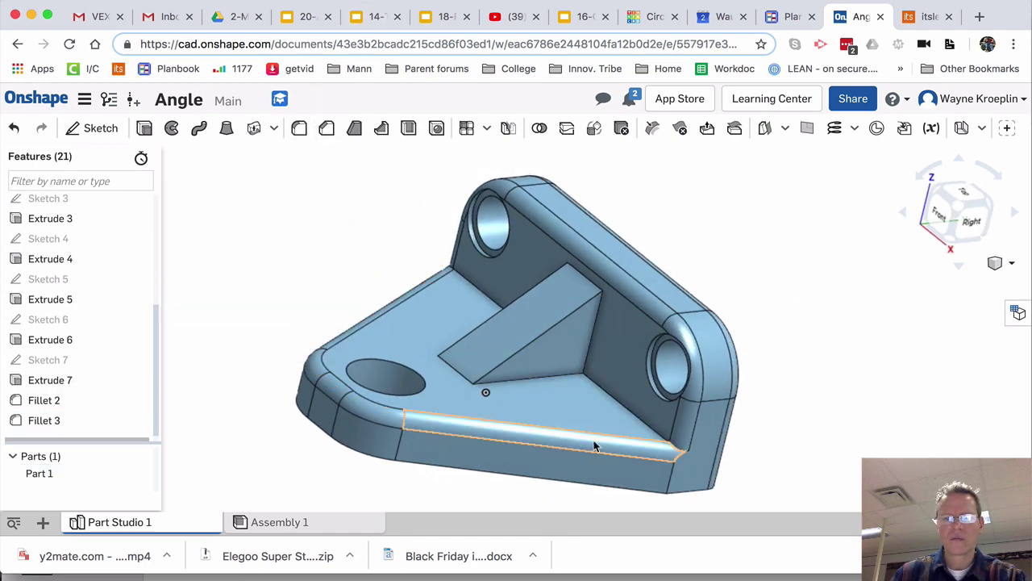
Fillet the two inside edges where the back wall meets the plate at 0.2 in
{"action": "left_click", "coordinate": [612, 399]}
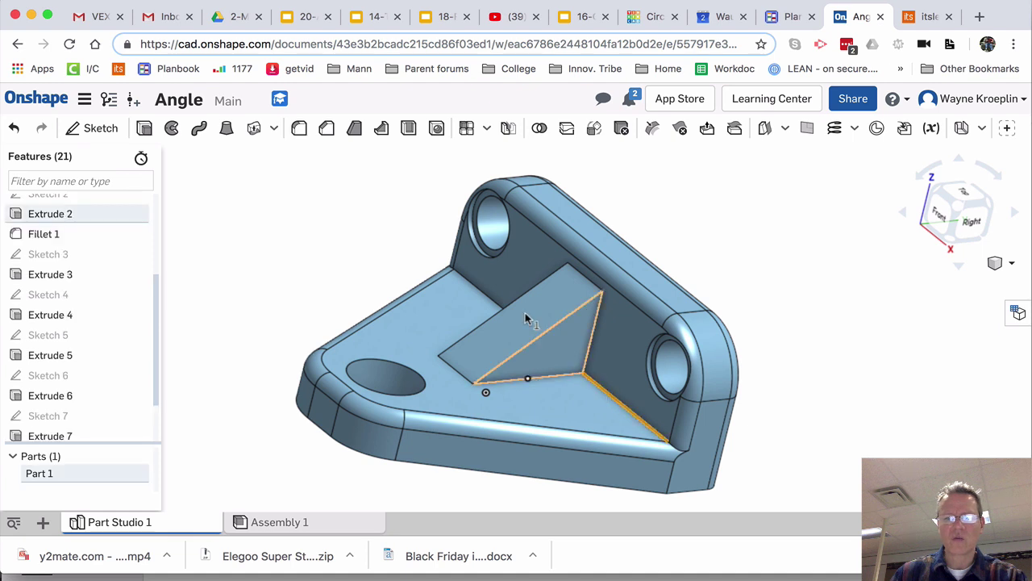
{"action": "left_click", "coordinate": [470, 287]}
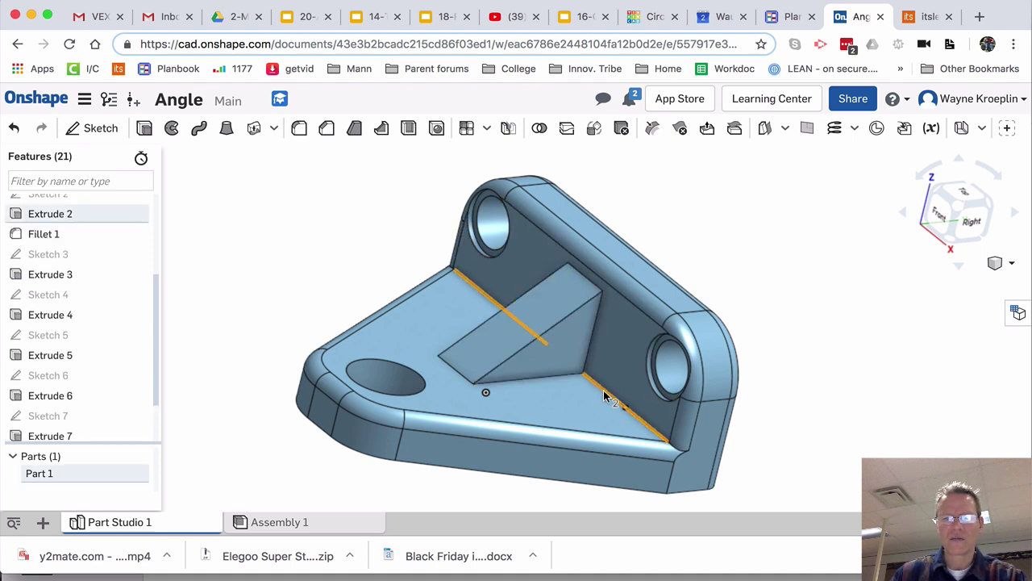
{"action": "left_click", "coordinate": [299, 131]}
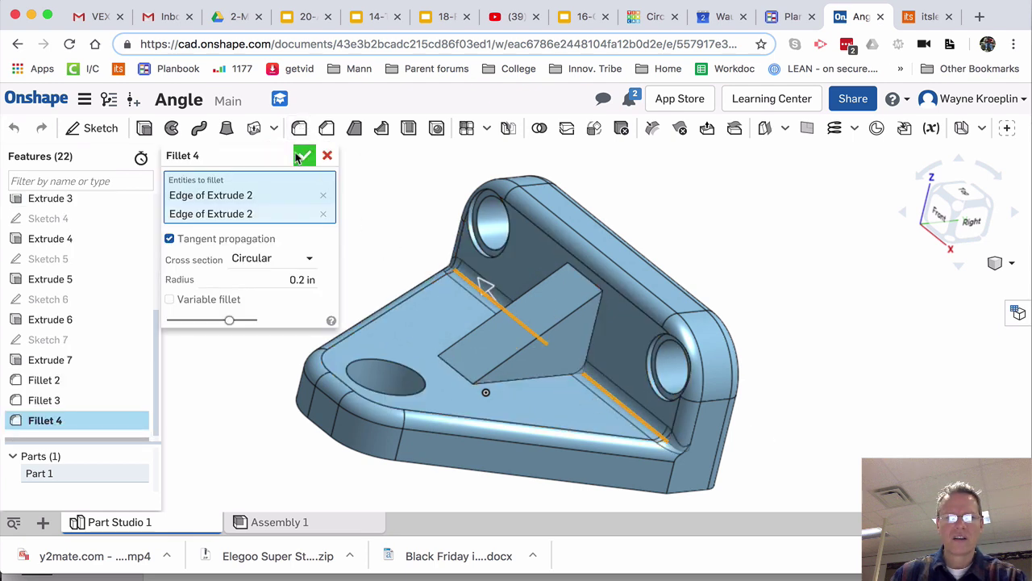
{"action": "left_click", "coordinate": [304, 155]}
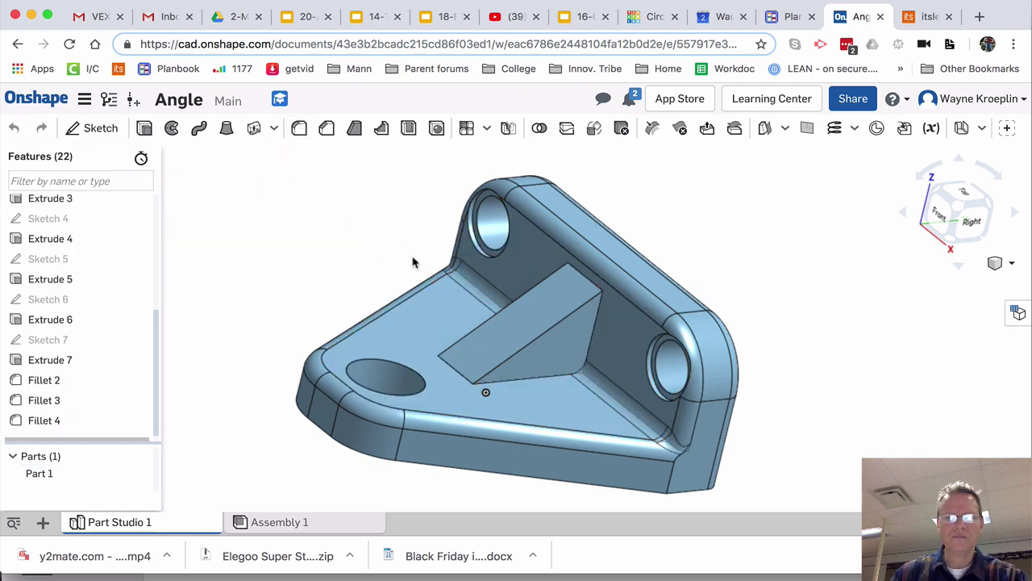
Add Fillet 5 at 0.2 in around the slanted rib's top face edges
{"action": "left_click", "coordinate": [549, 311]}
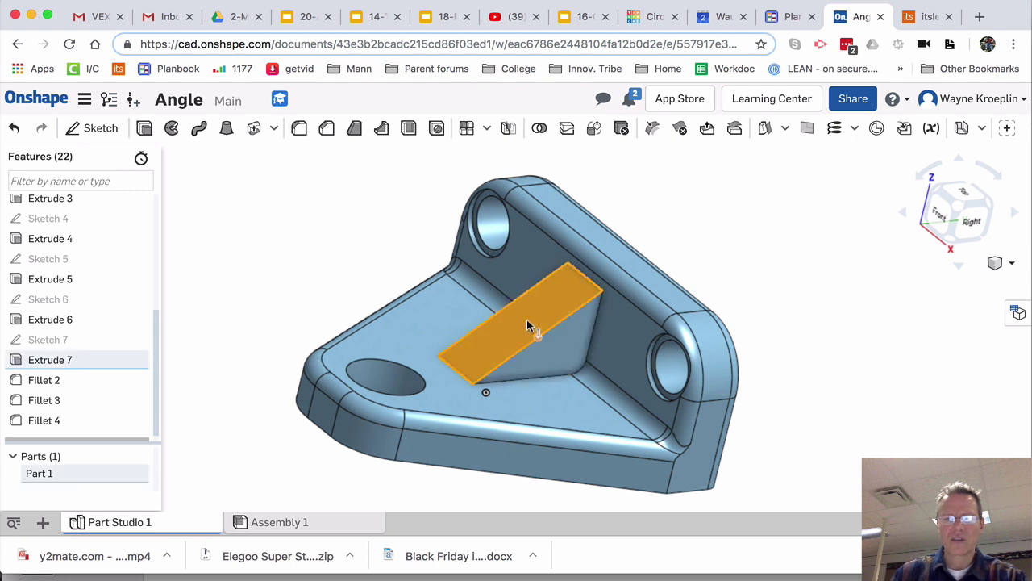
{"action": "left_click", "coordinate": [299, 130]}
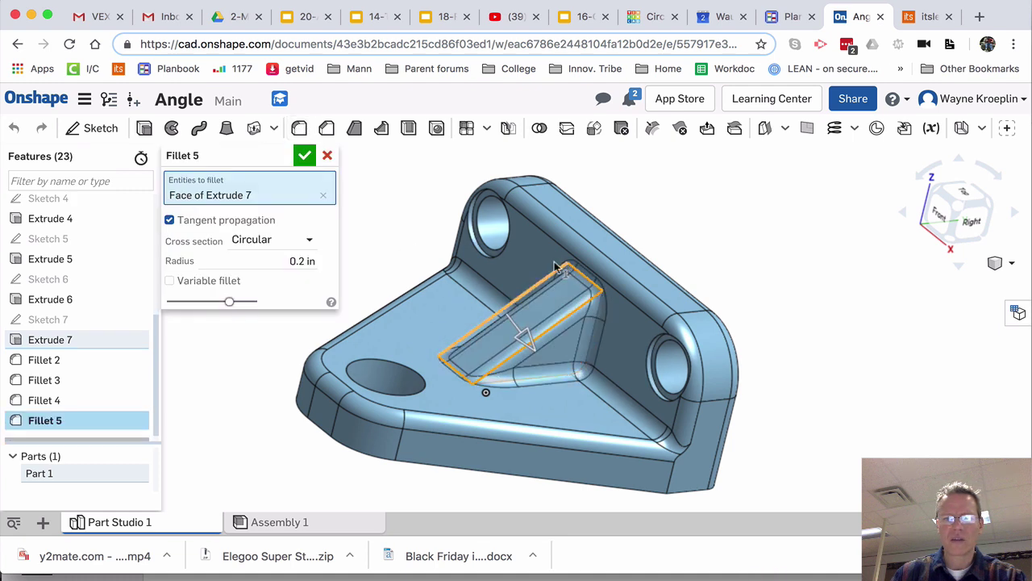
{"action": "left_click", "coordinate": [305, 154]}
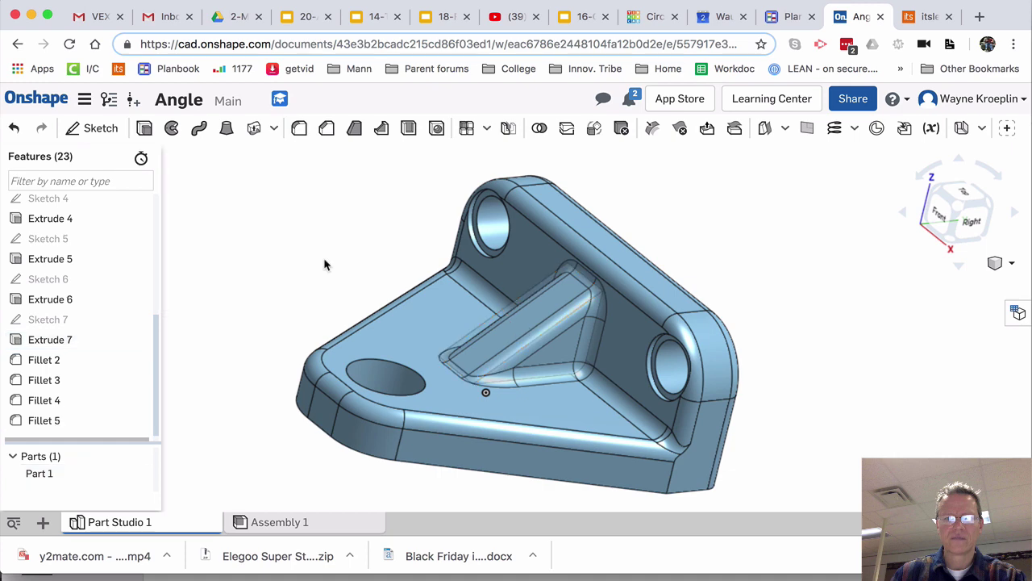
{"action": "mouse_move", "coordinate": [346, 256]}
{"action": "right_mouse_down"}
{"action": "mouse_move", "coordinate": [362, 272]}
{"action": "mouse_move", "coordinate": [343, 271]}
{"action": "right_mouse_up"}
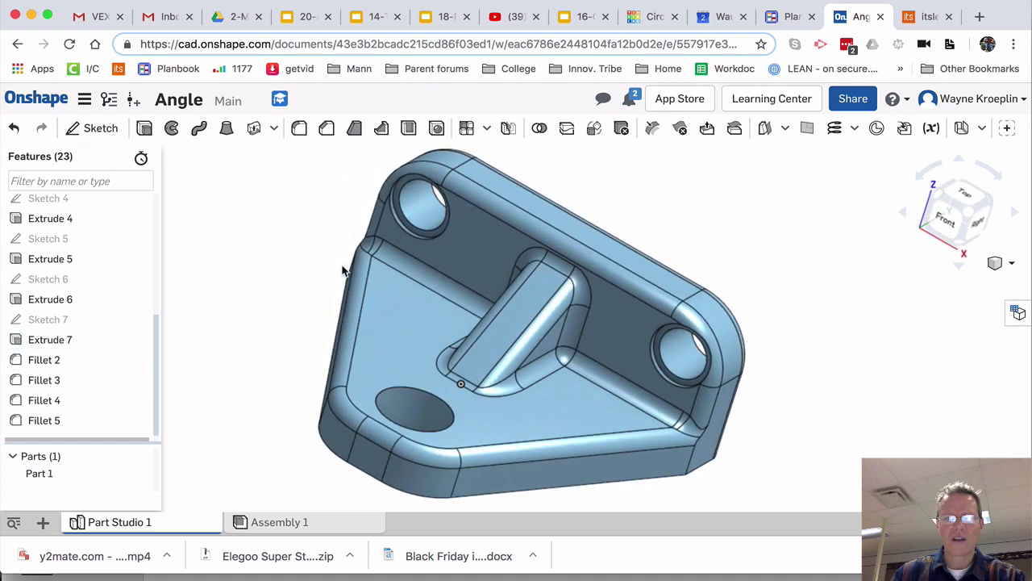